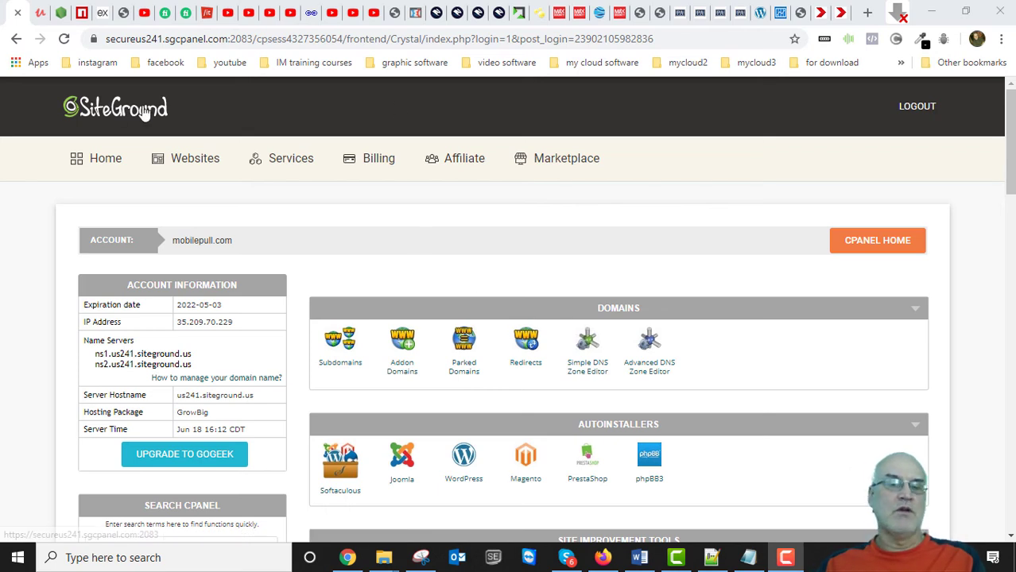
Open File Manager from cPanel's Files section in a new browser tab.
scroll(653, 359, "down", 1)
scroll(652, 364, "down", 8)
scroll(659, 364, "down", 1)
right_click(337, 325)
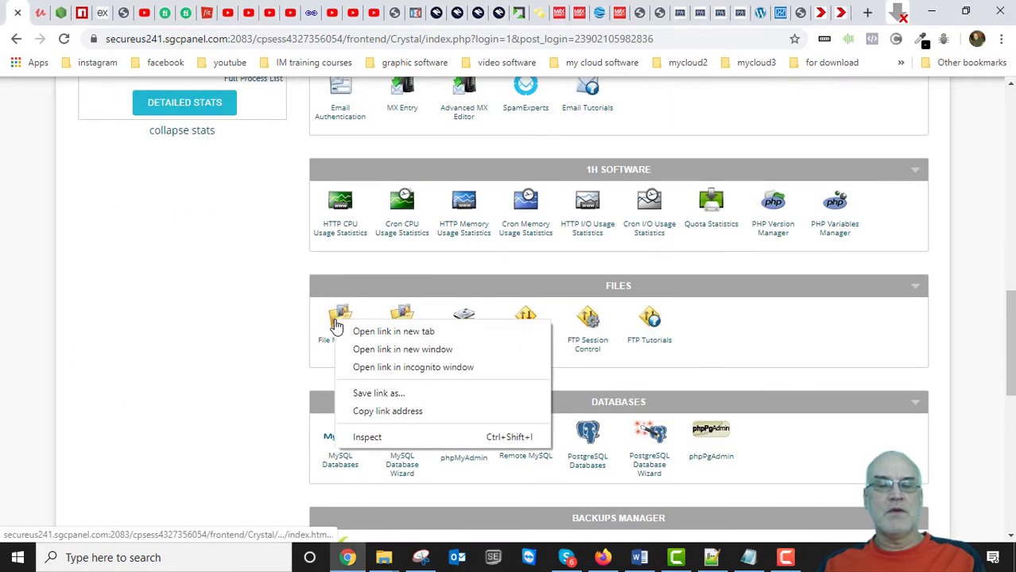
left_click(388, 333)
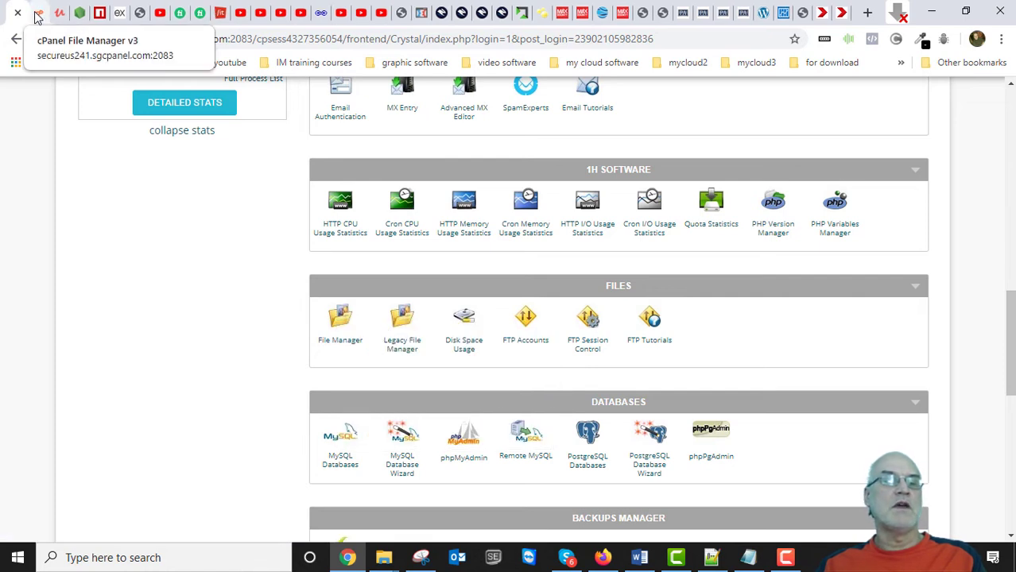
Open the dogsneedcare.com folder under public_html in the File Manager tree.
left_click(37, 14)
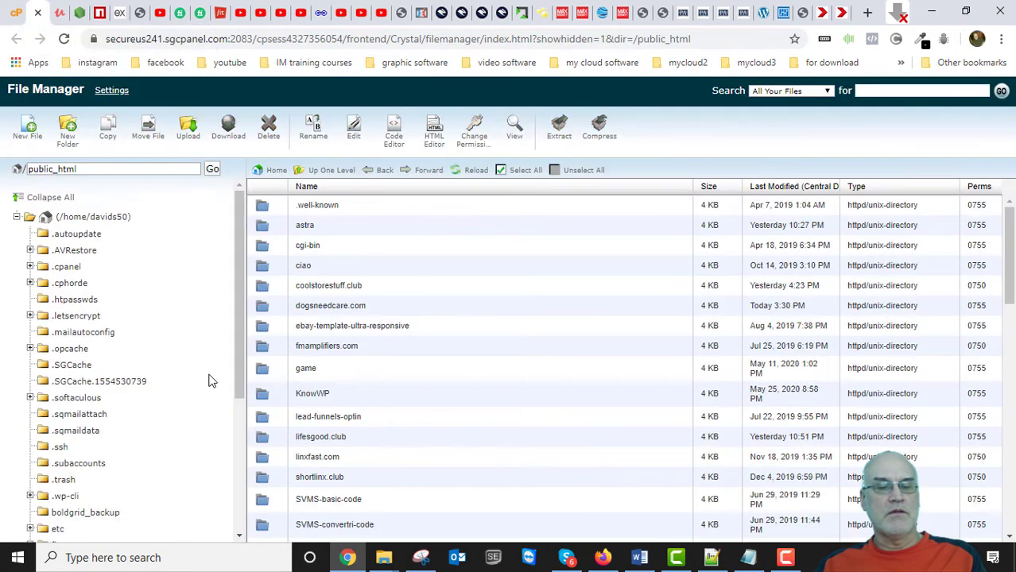
scroll(161, 384, "down", 3)
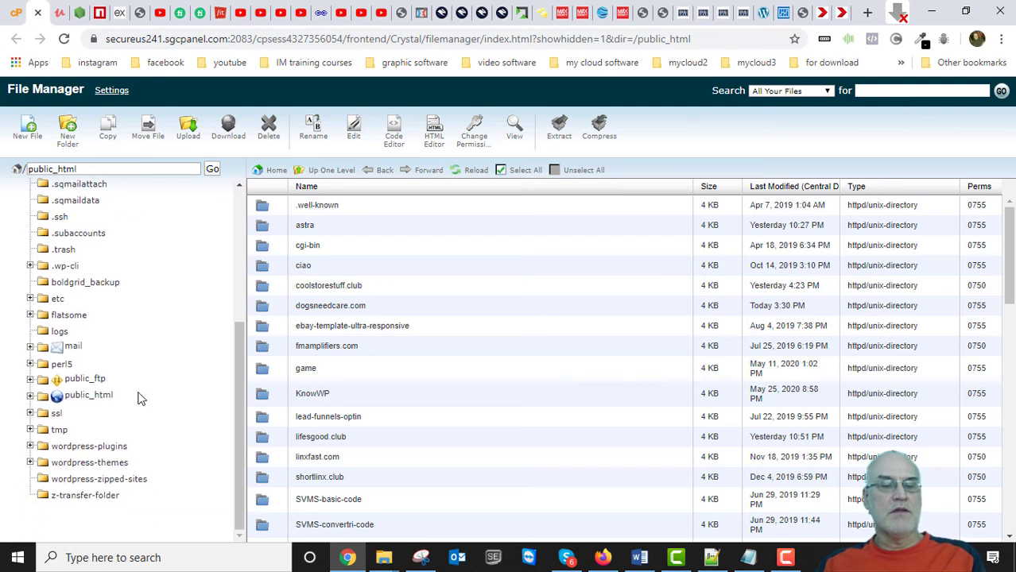
left_click(97, 397)
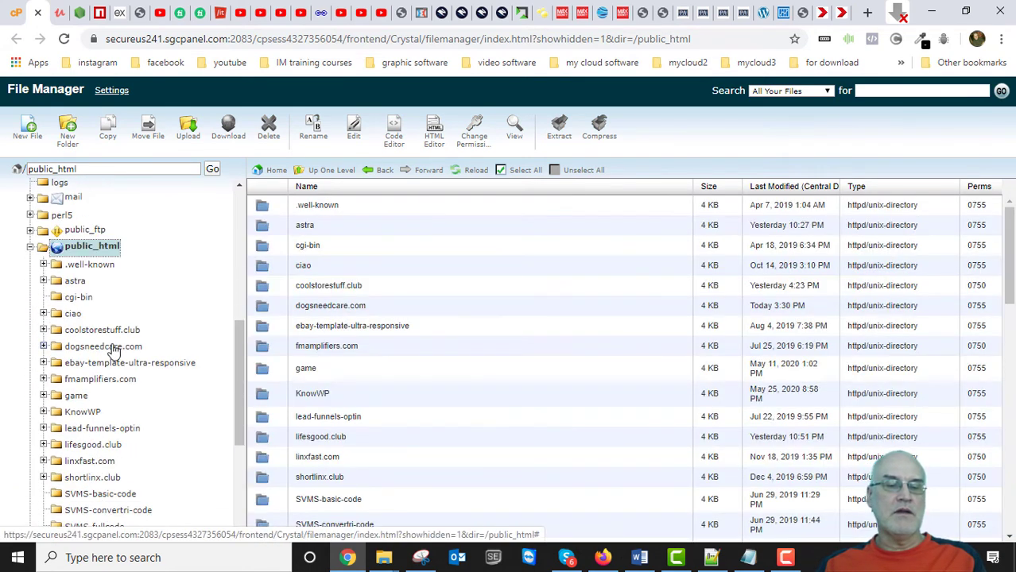
left_click(114, 348)
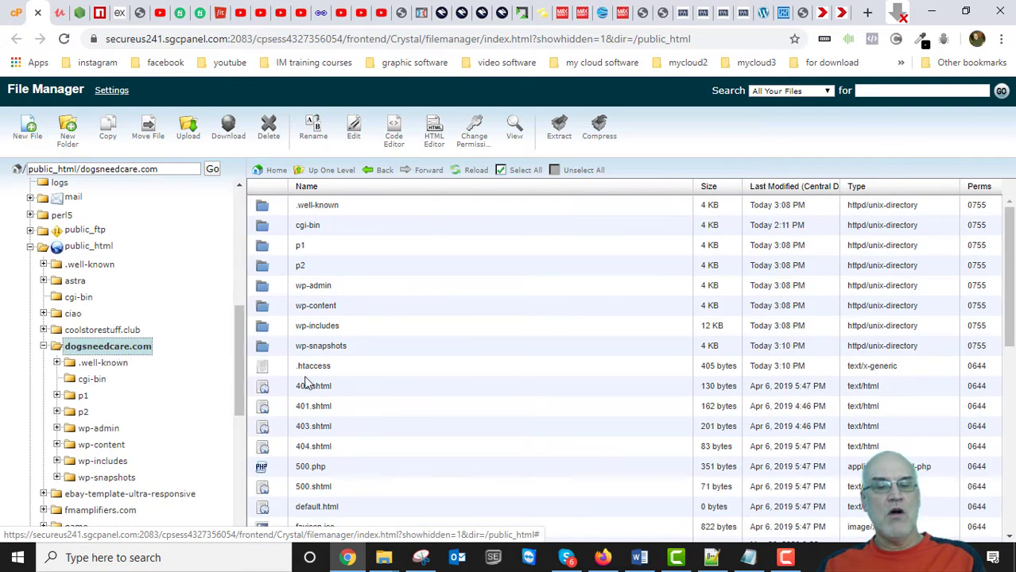
scroll(362, 387, "down", 6)
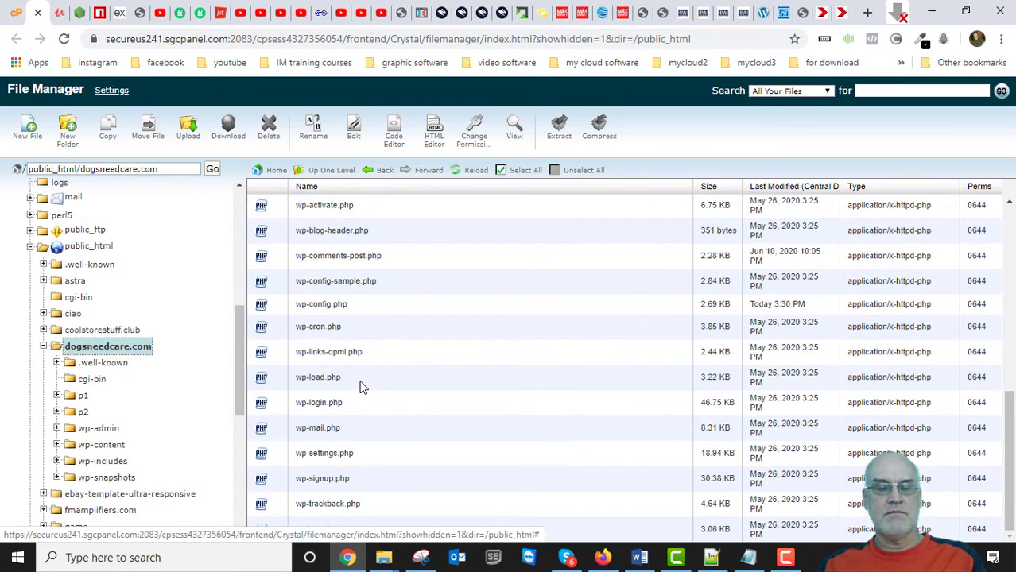
scroll(294, 449, "up", 6)
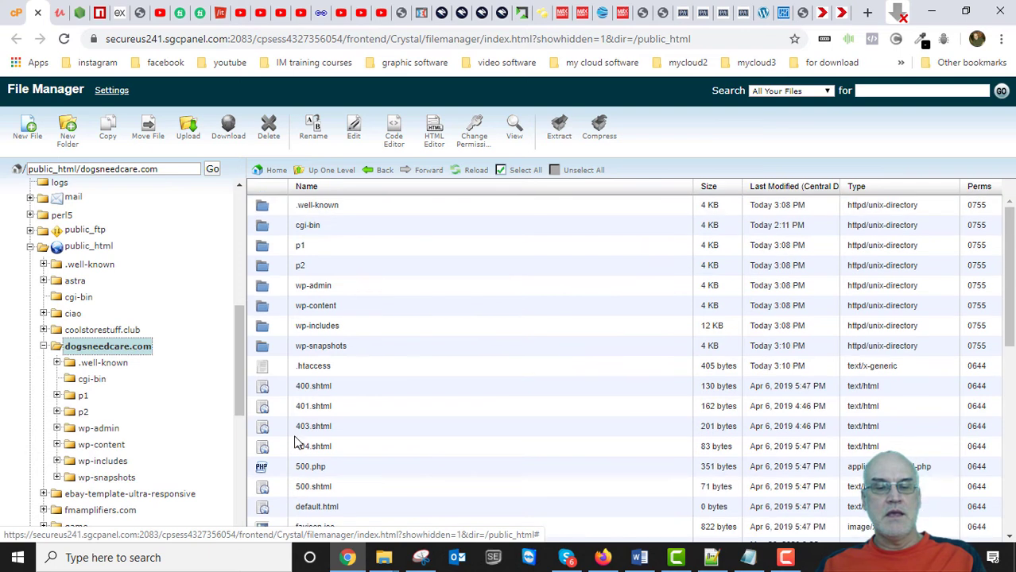
Check the live dogsneedcare.com site, then go back to the File Manager listing.
left_click(843, 14)
scroll(457, 426, "down", 5)
scroll(464, 430, "down", 15)
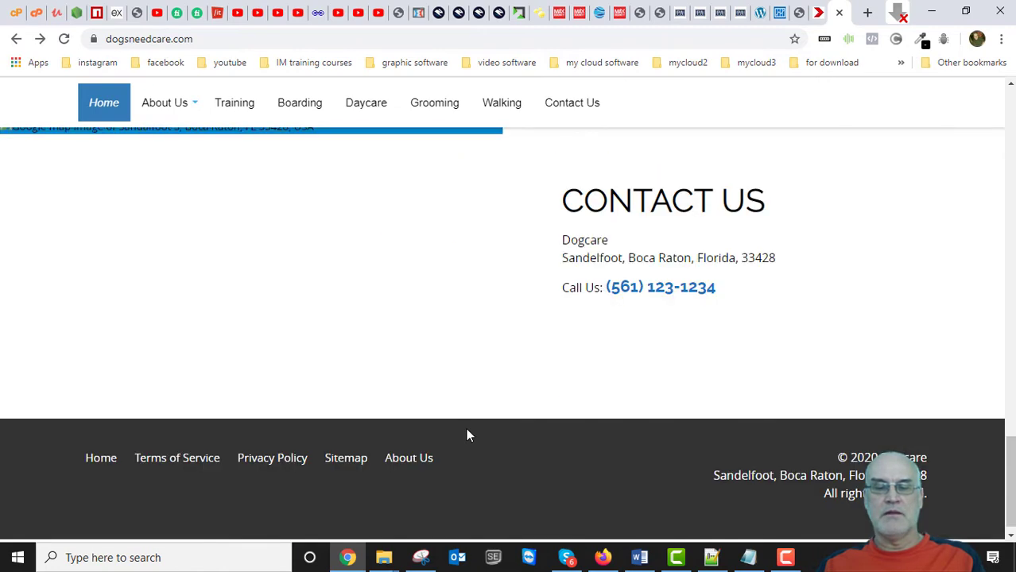
scroll(465, 429, "up", 20)
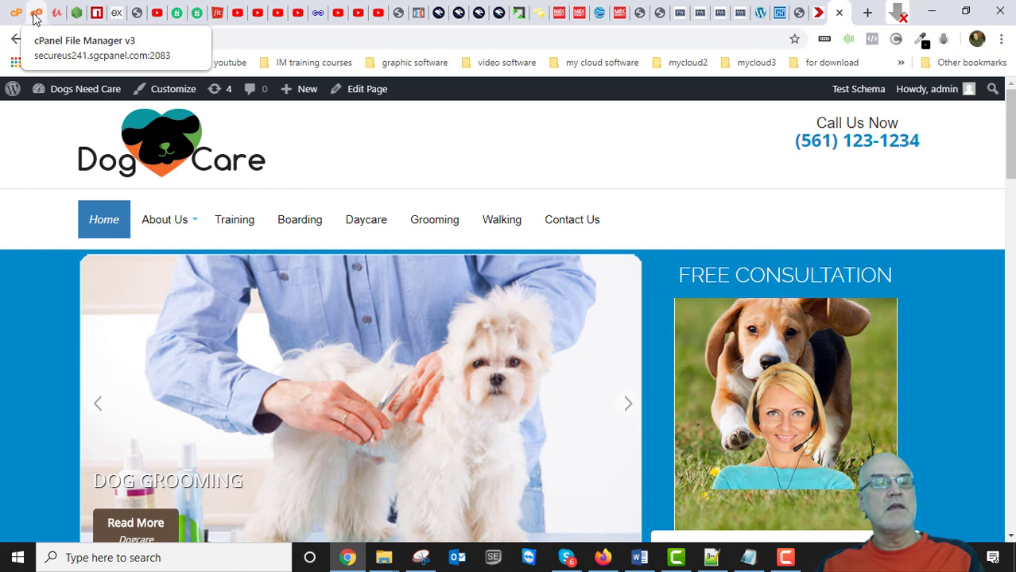
left_click(35, 18)
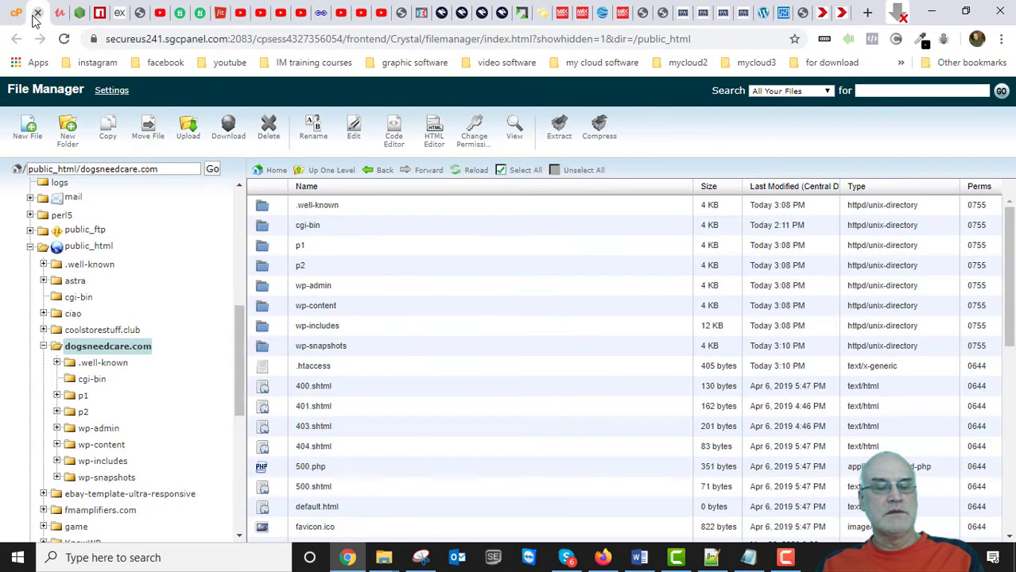
scroll(452, 334, "down", 2)
scroll(456, 341, "up", 2)
scroll(453, 342, "down", 6)
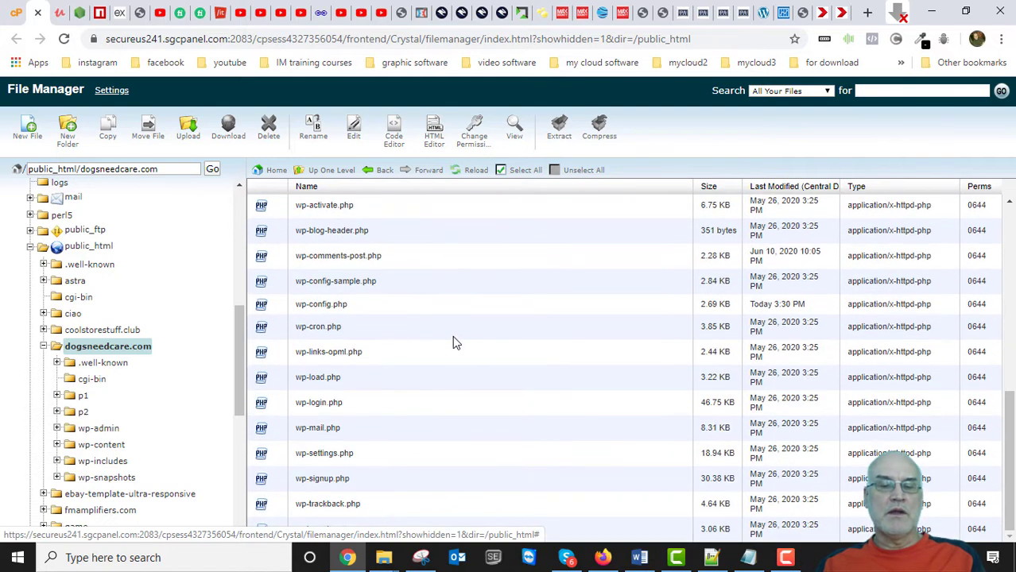
scroll(454, 342, "up", 6)
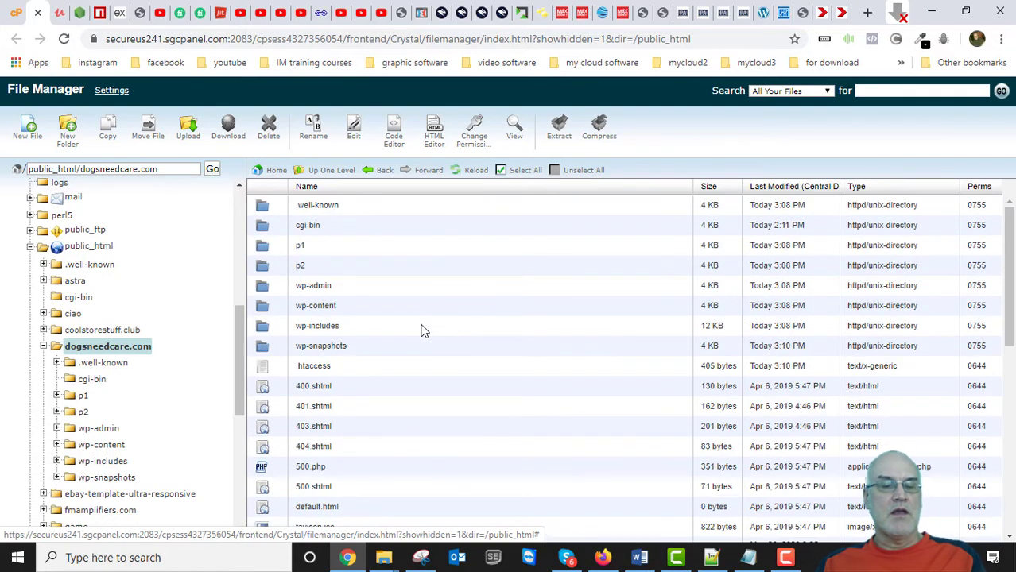
scroll(425, 334, "down", 6)
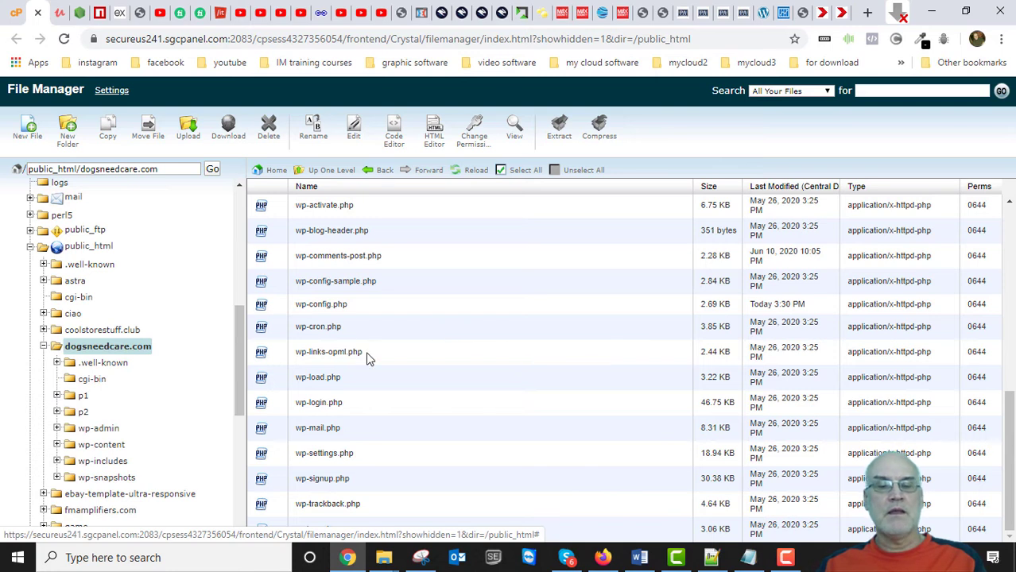
Open dogsneedcare.com/wp-config.php in the Code Editor with utf-8 encoding.
left_click(271, 308)
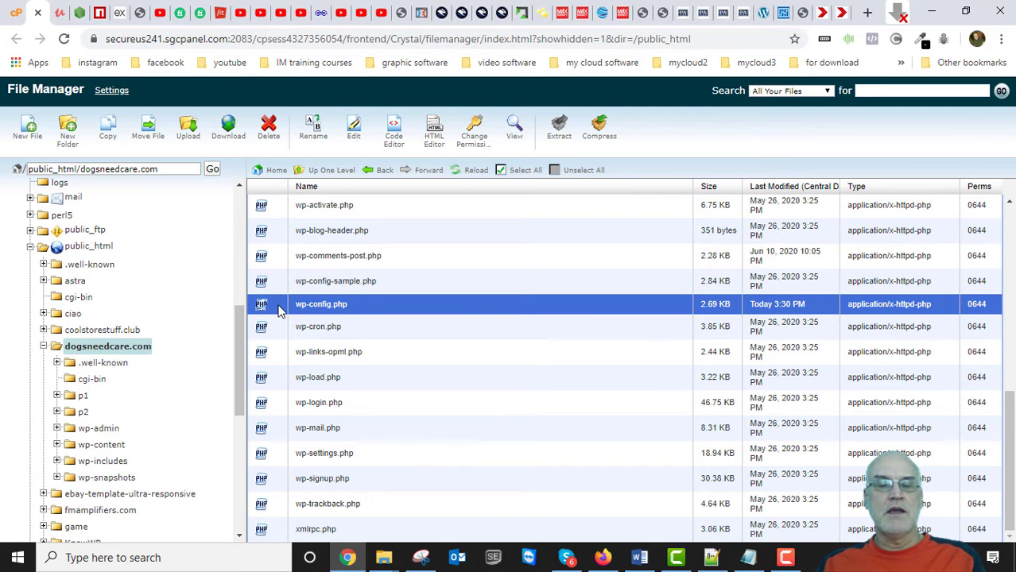
right_click(274, 303)
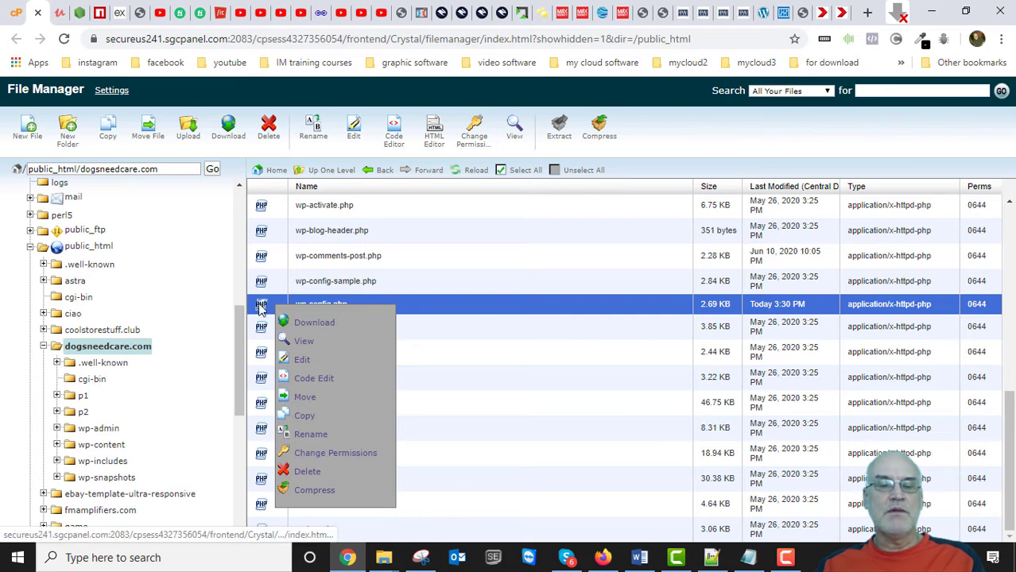
left_click(270, 305)
left_click(280, 306)
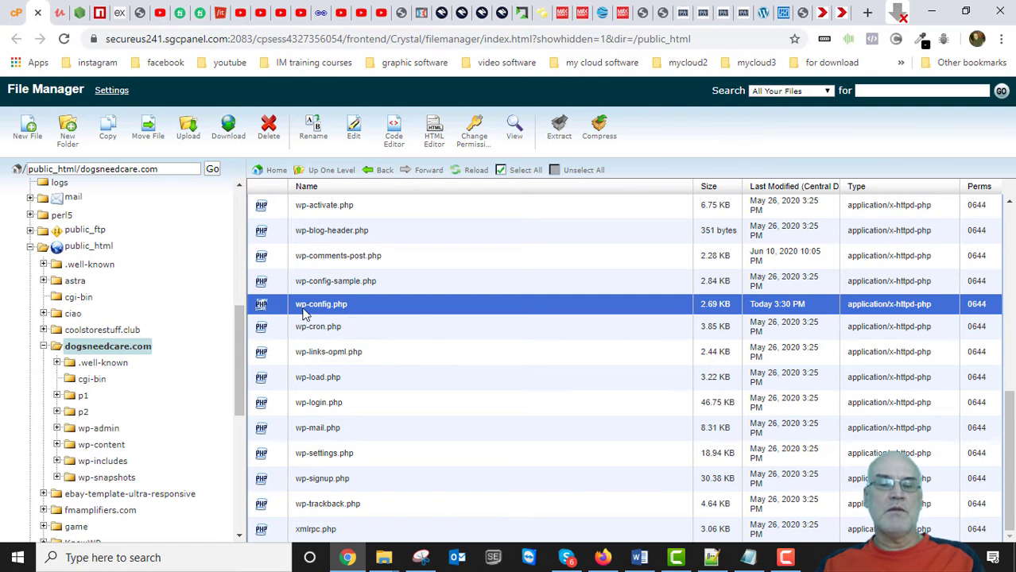
right_click(271, 306)
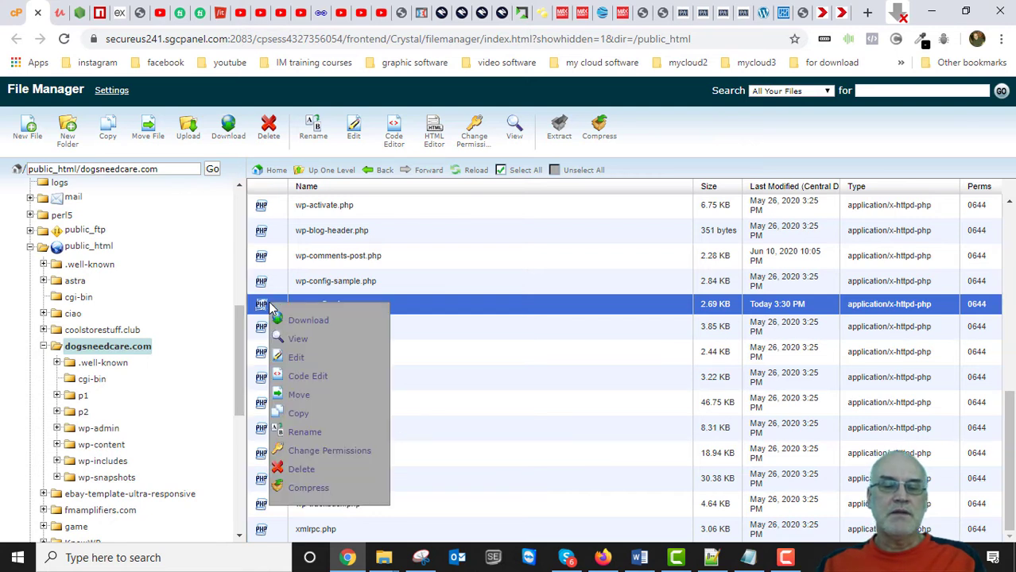
left_click(311, 378)
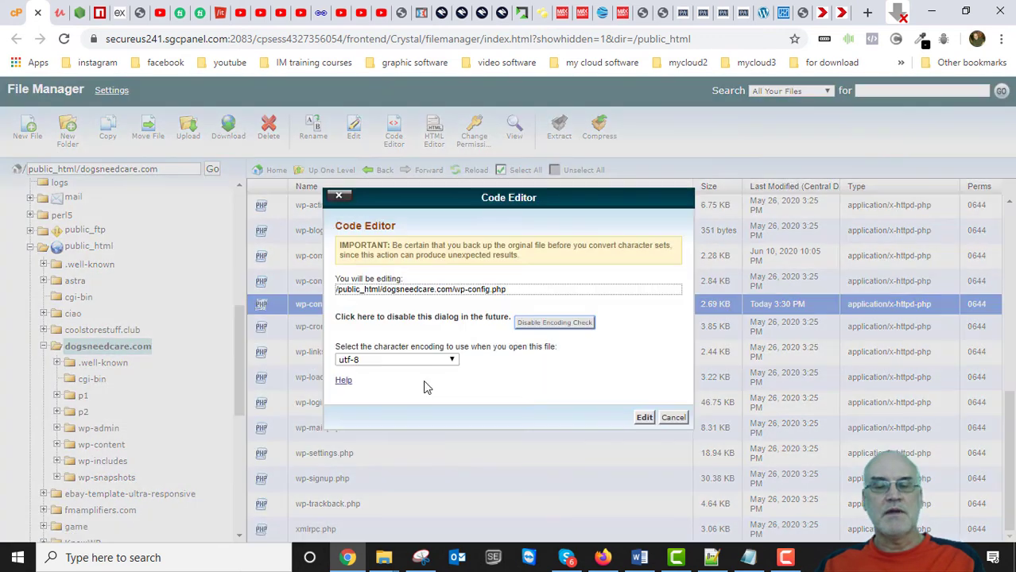
left_click(646, 422)
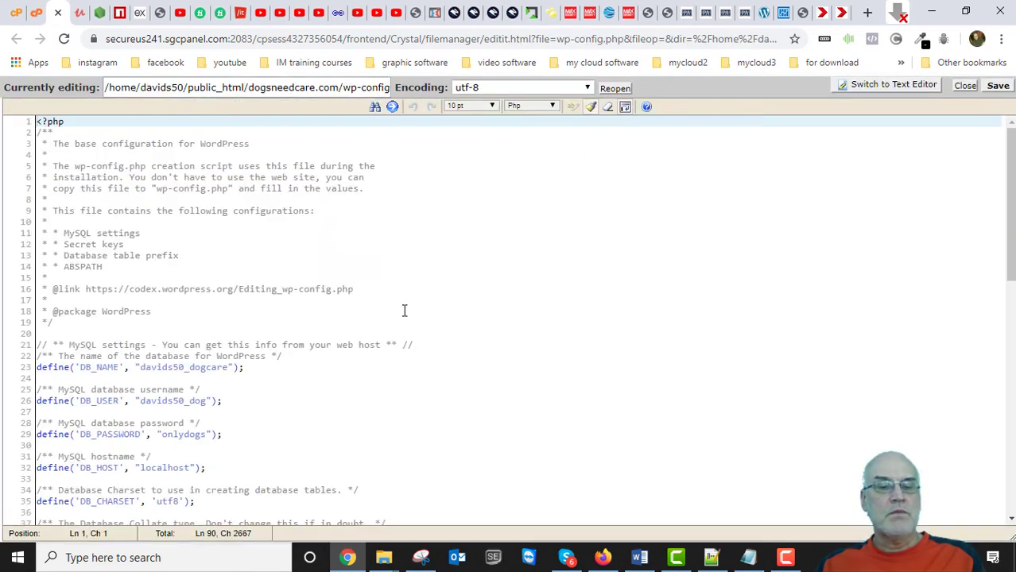
Copy wp-config.php lines 22–32 holding DB_NAME, DB_USER, DB_PASSWORD and DB_HOST.
scroll(404, 312, "down", 3)
scroll(337, 338, "up", 1)
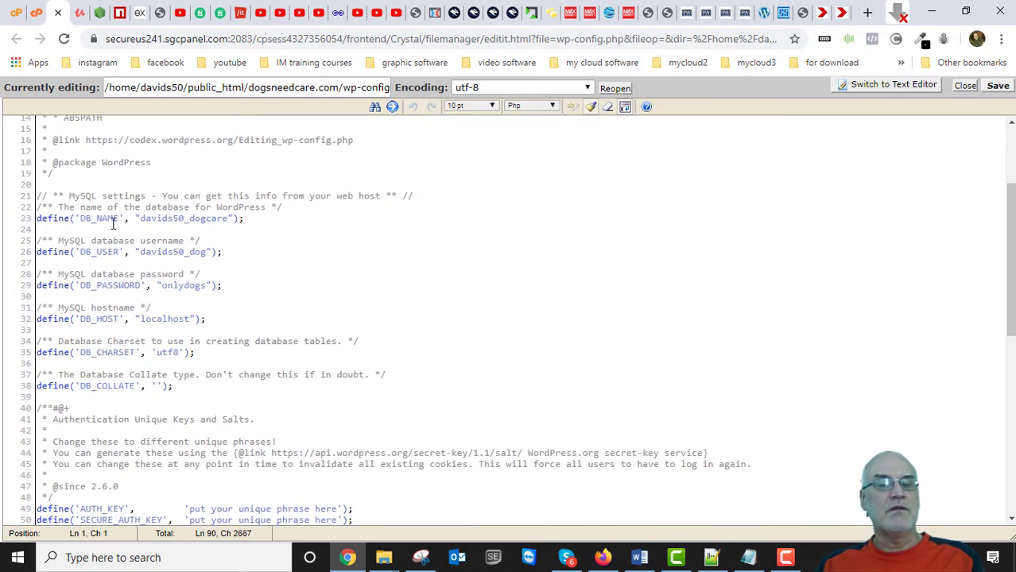
scroll(190, 229, "up", 3)
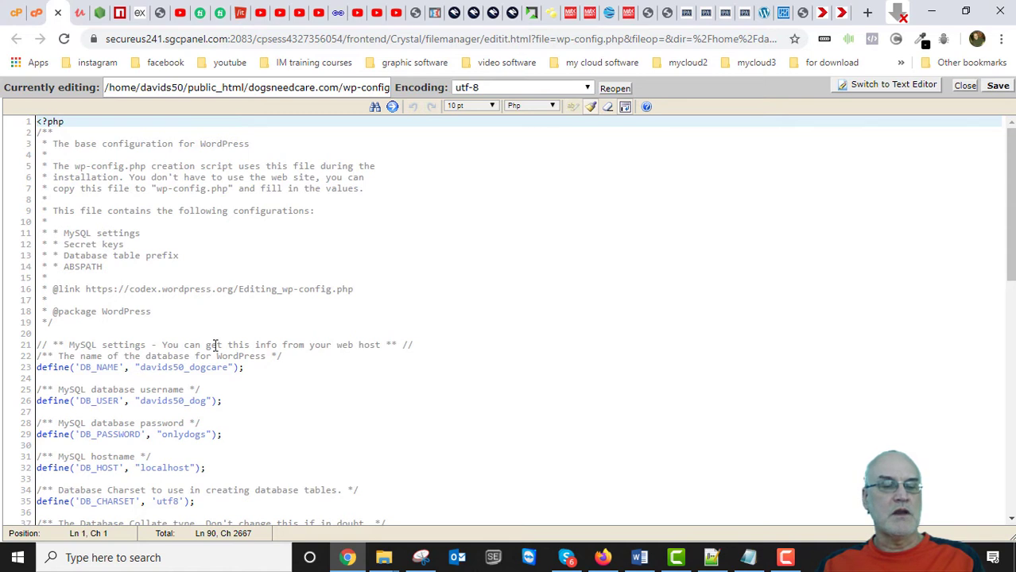
scroll(214, 342, "down", 3)
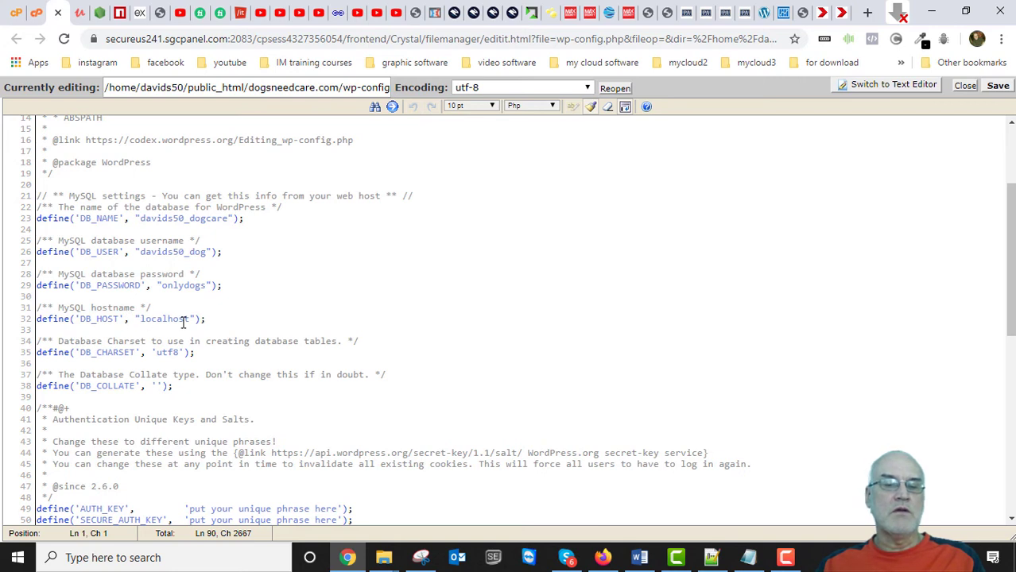
left_click_drag(215, 318, 36, 206)
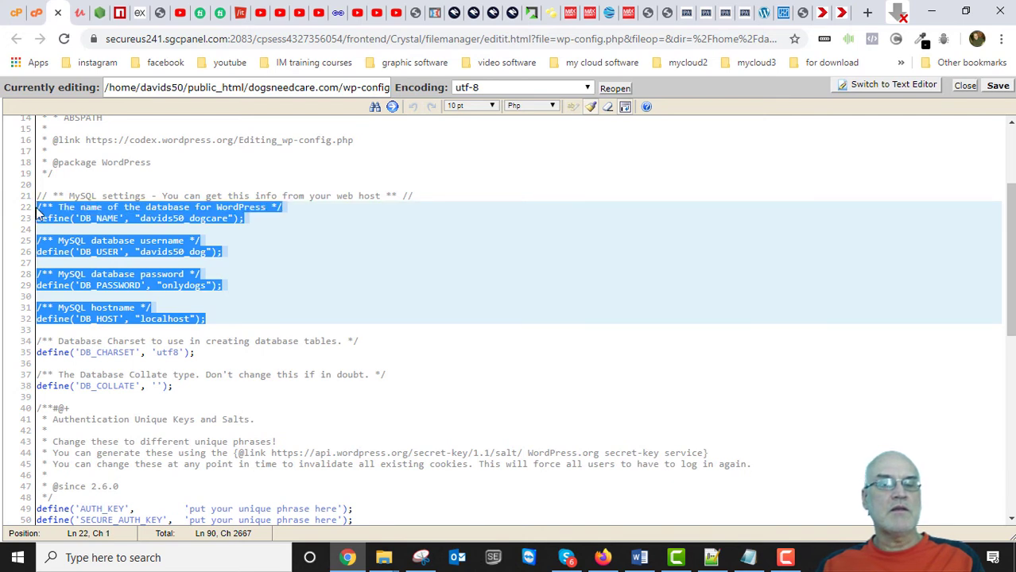
right_click(116, 215)
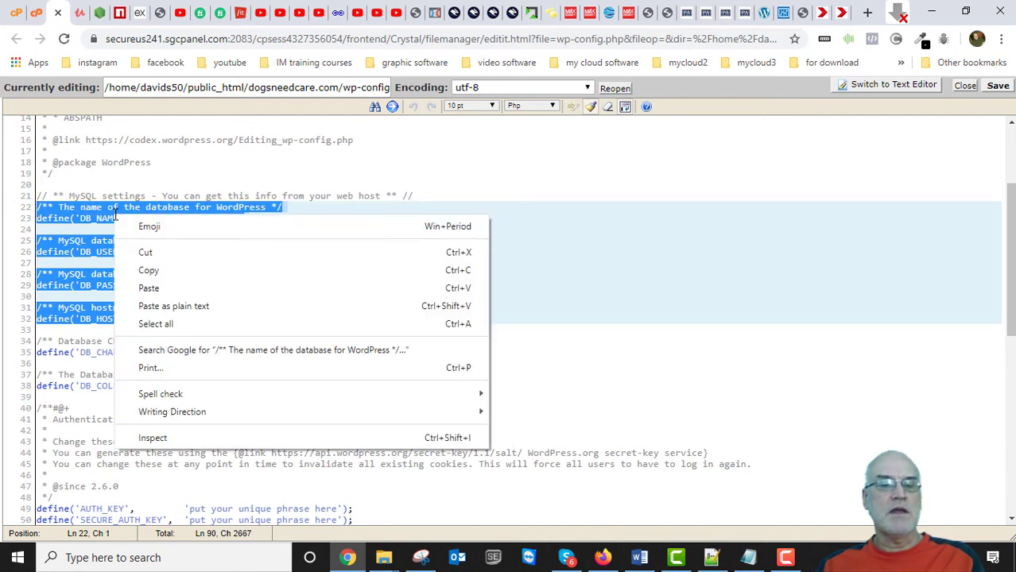
left_click(147, 271)
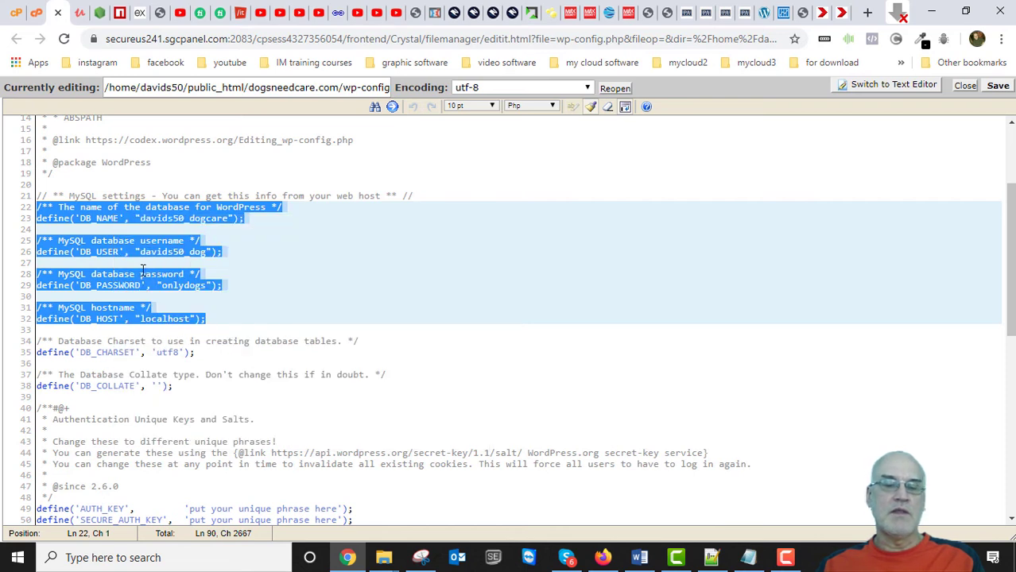
Paste the database settings into Notepad and delete the duplicate and blank lines.
left_click(748, 557)
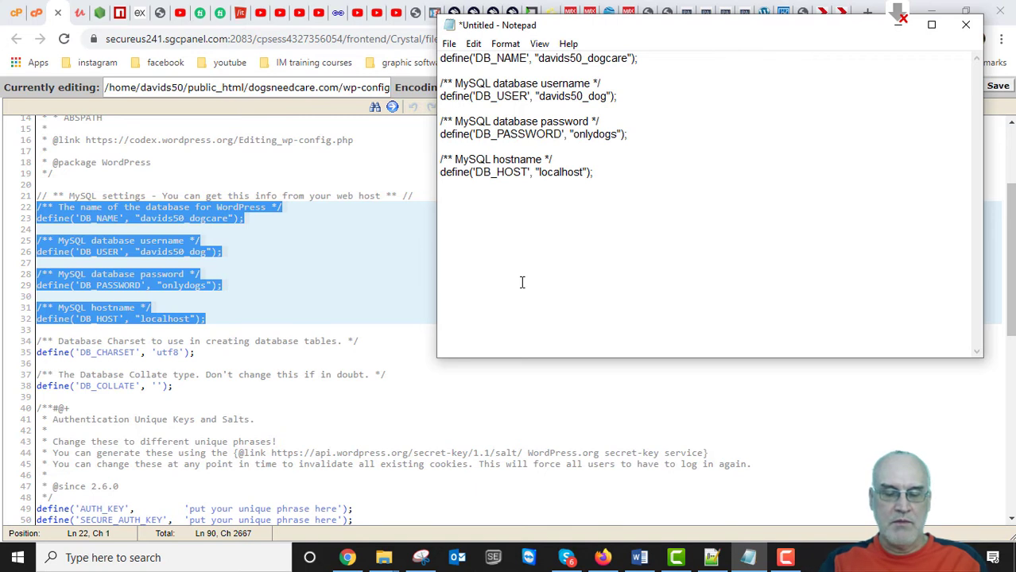
key("ctrl+v")
left_click_drag(609, 151, 432, 7)
key("Delete")
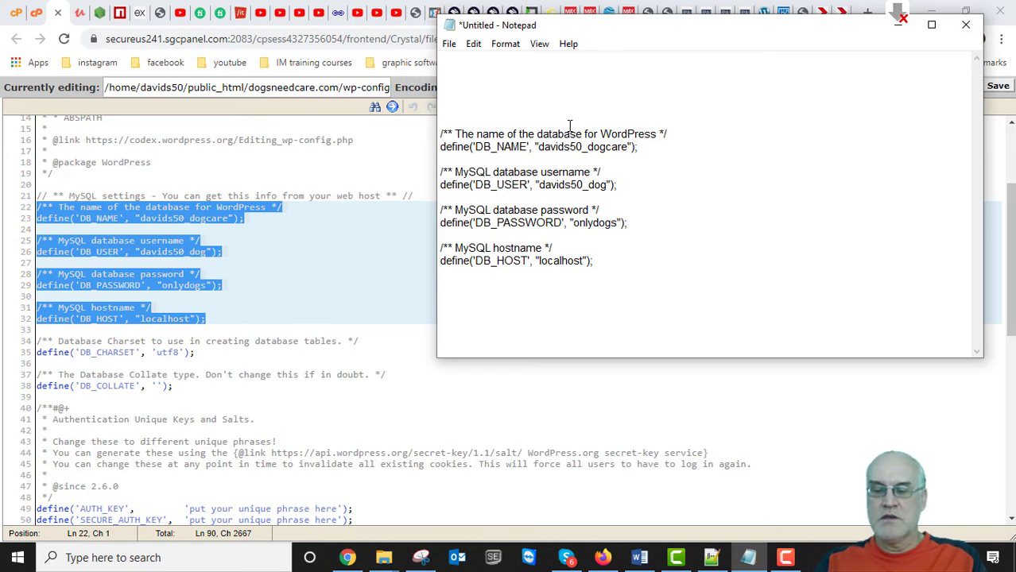
key("Delete")
key("Delete")
key("Delete")
key("Delete")
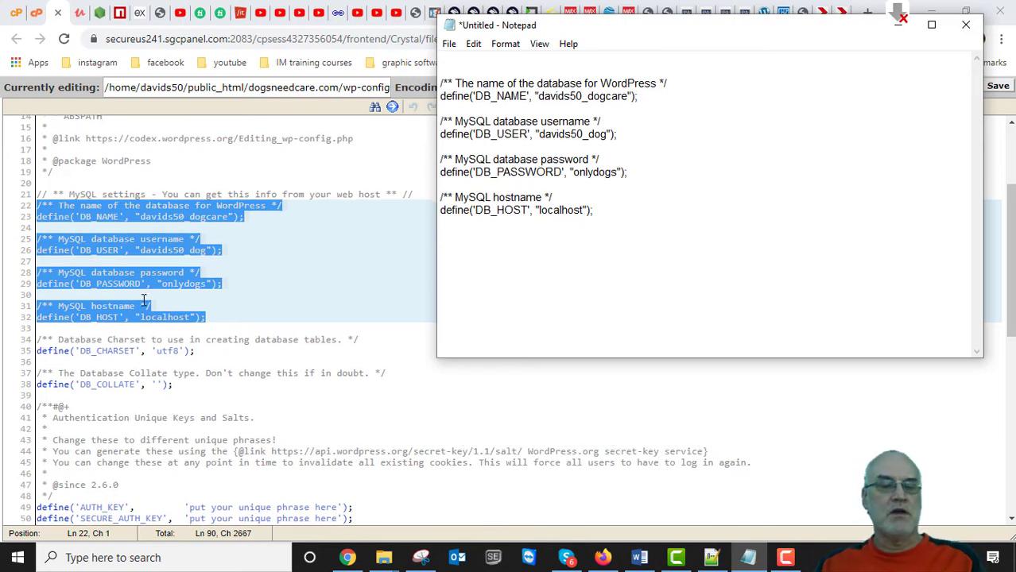
Copy the $table_prefix = 'wp_'; line 66 into the Notepad notes.
scroll(144, 299, "down", 5)
scroll(172, 252, "down", 7)
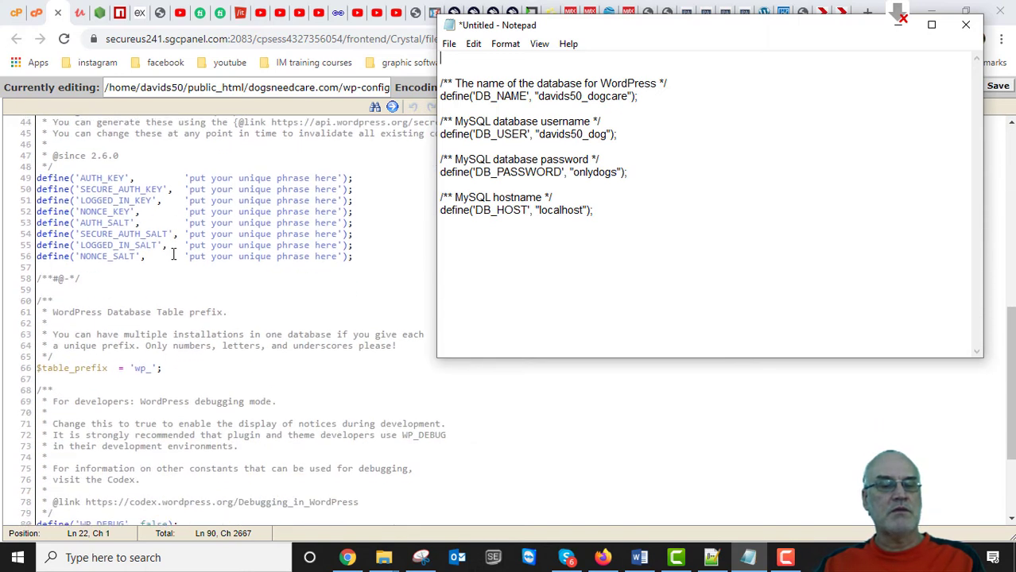
scroll(172, 252, "down", 2)
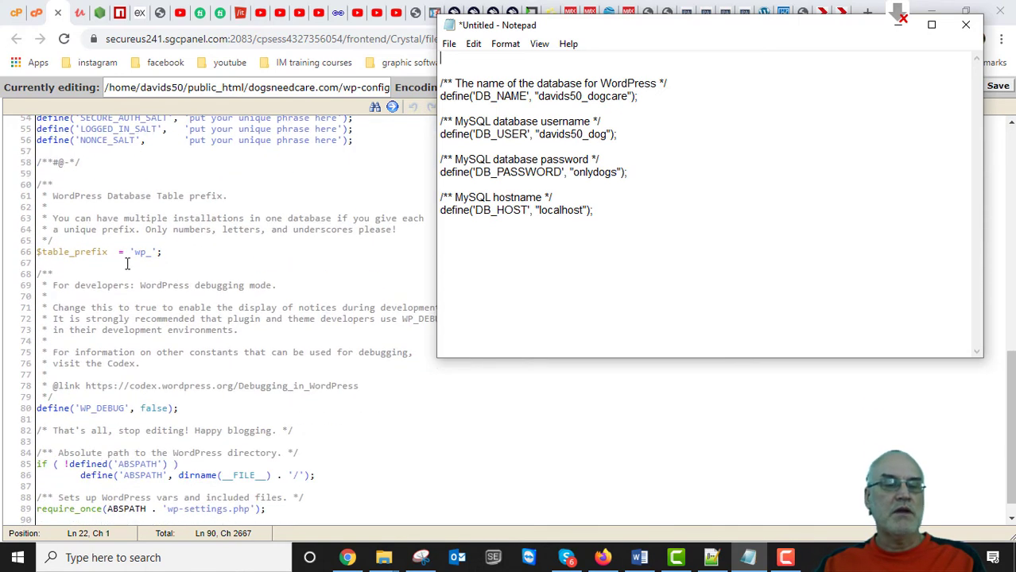
scroll(130, 264, "down", 1)
left_click_drag(182, 228, 16, 235)
right_click(58, 229)
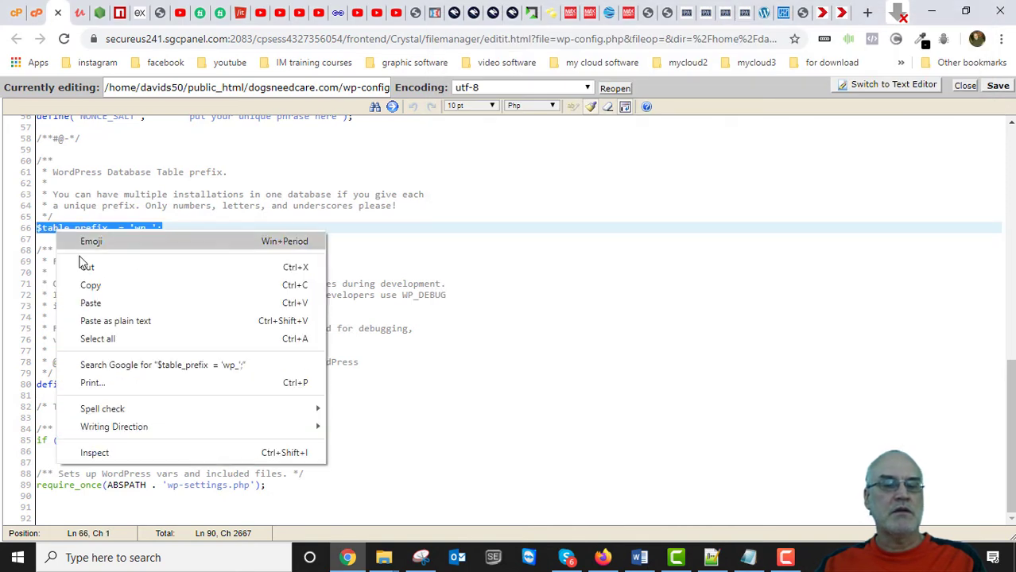
left_click(86, 284)
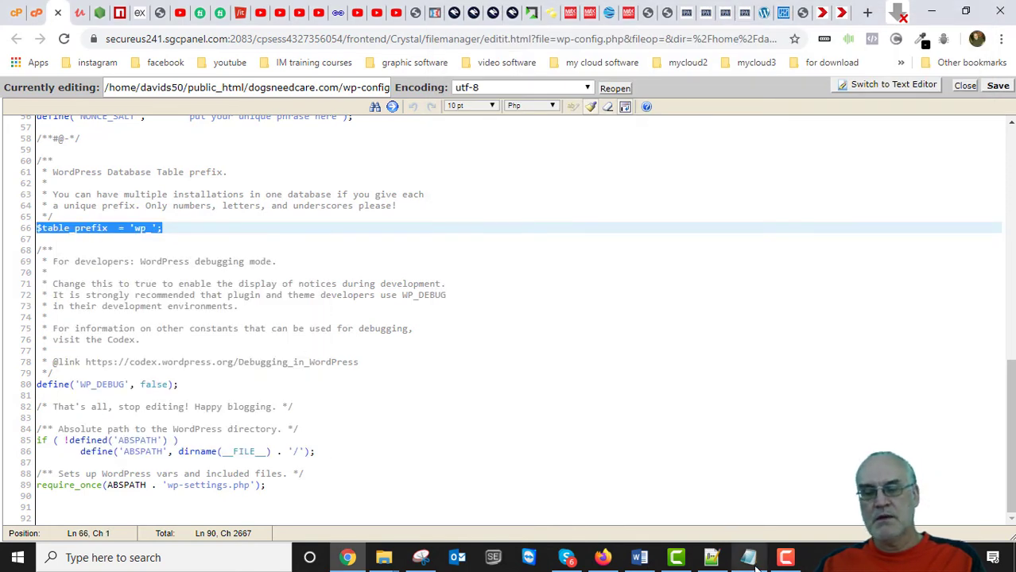
left_click(750, 558)
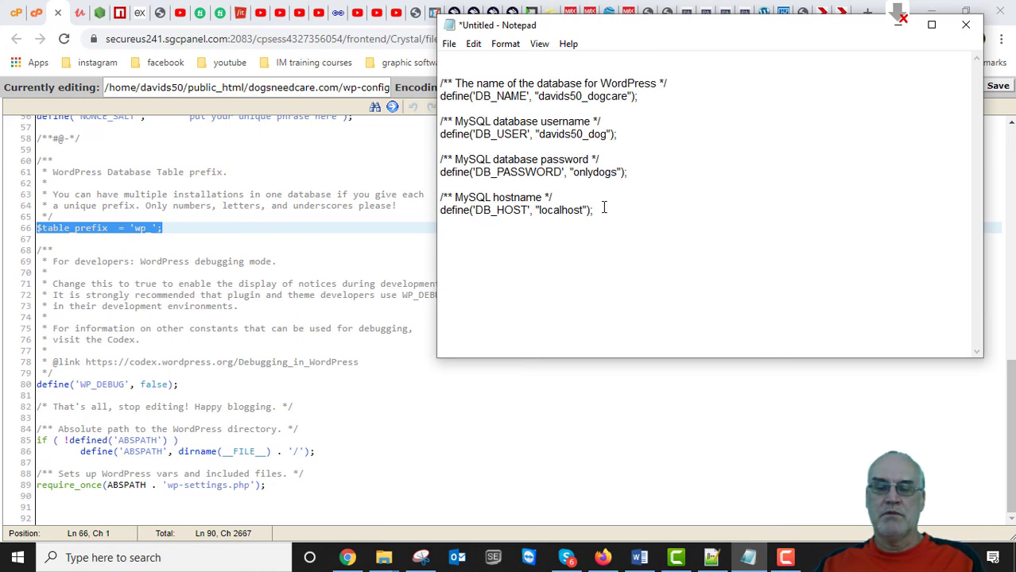
key("ctrl+v")
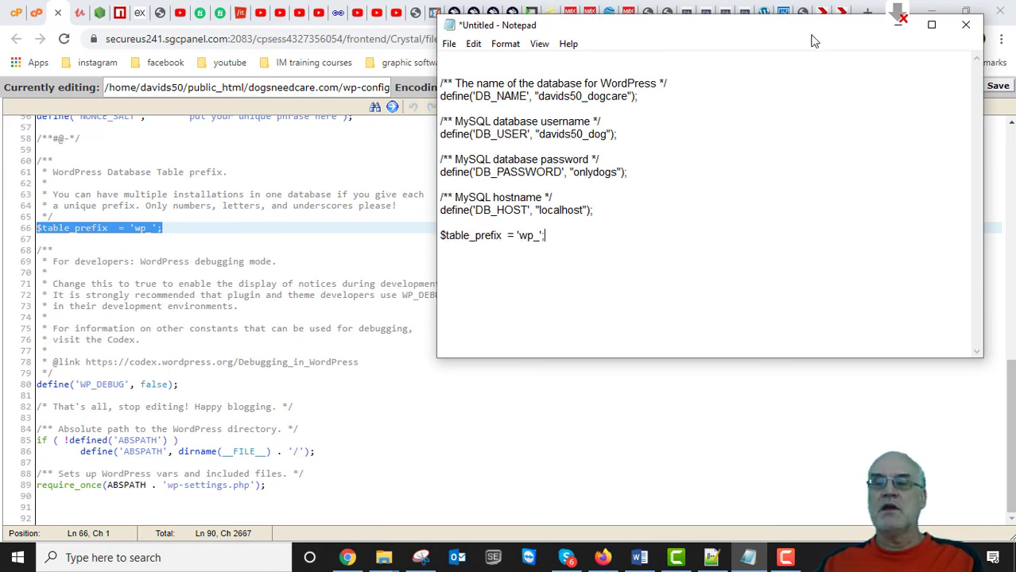
Minimize Notepad to return to the wp-config.php editor.
left_click(899, 24)
scroll(390, 271, "up", 8)
scroll(316, 297, "down", 2)
scroll(315, 297, "up", 2)
scroll(318, 299, "down", 8)
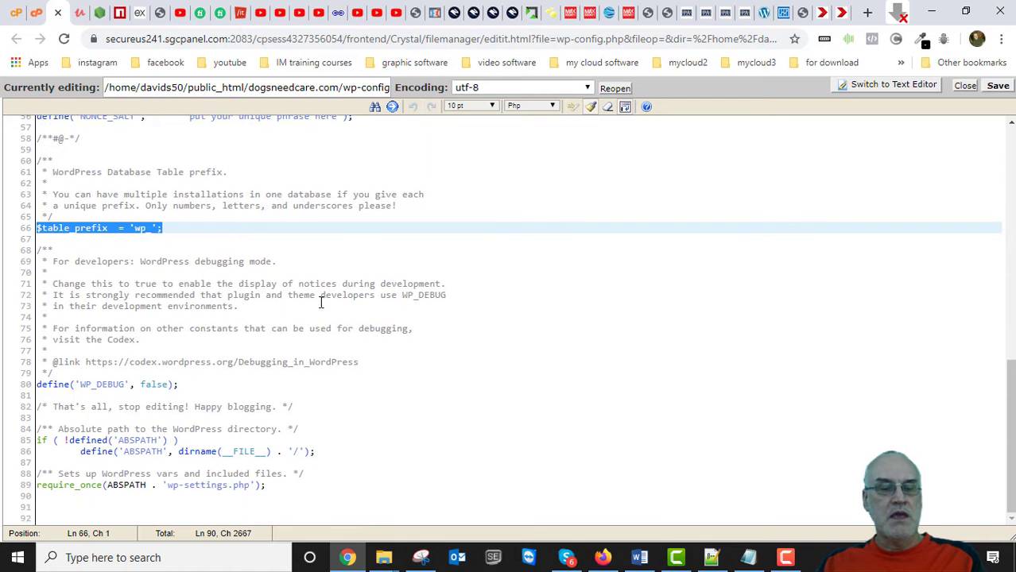
Close the wp-config.php code editor.
scroll(330, 386, "up", 5)
scroll(294, 357, "up", 4)
scroll(252, 315, "down", 3)
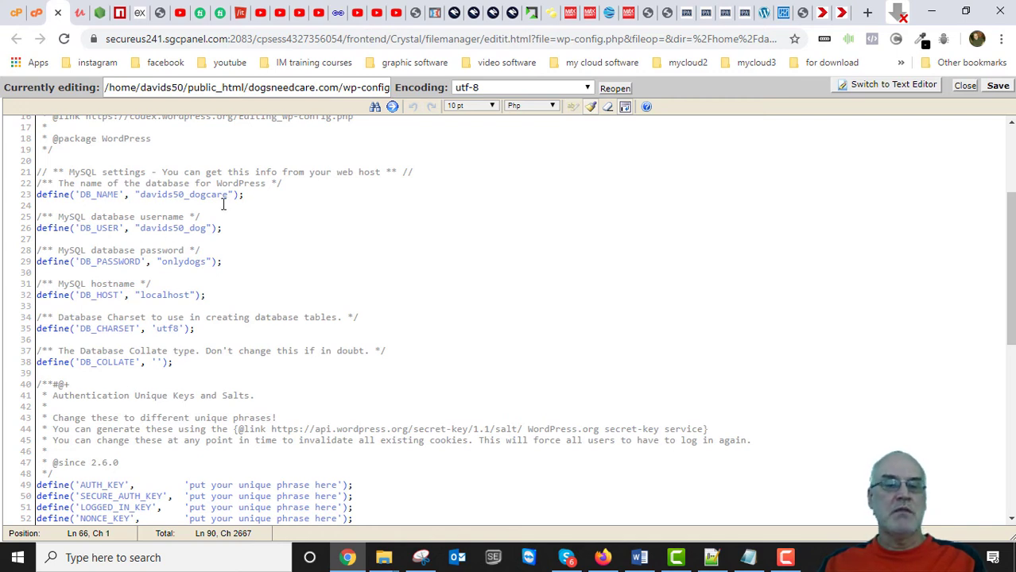
scroll(393, 267, "up", 5)
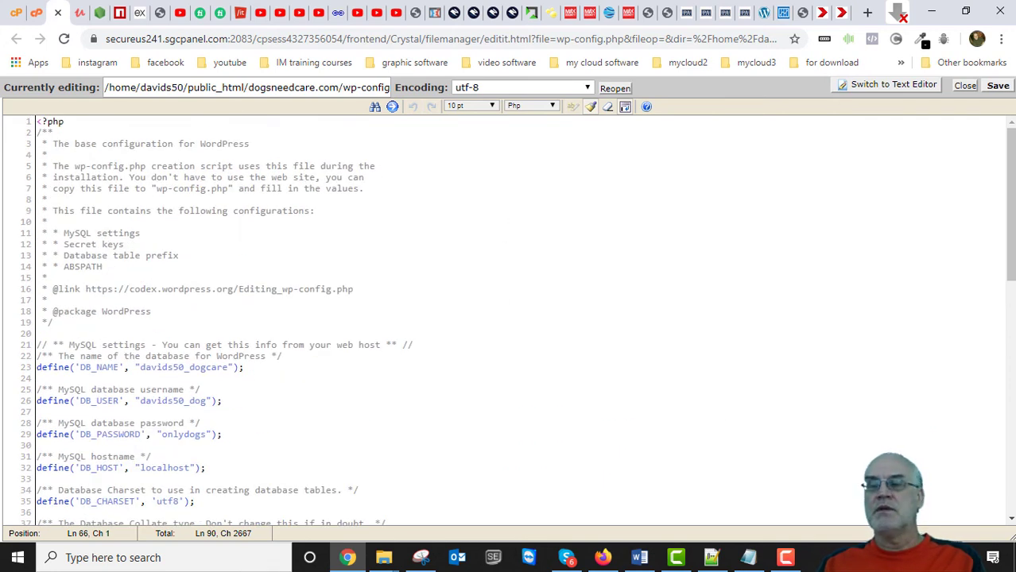
left_click(965, 88)
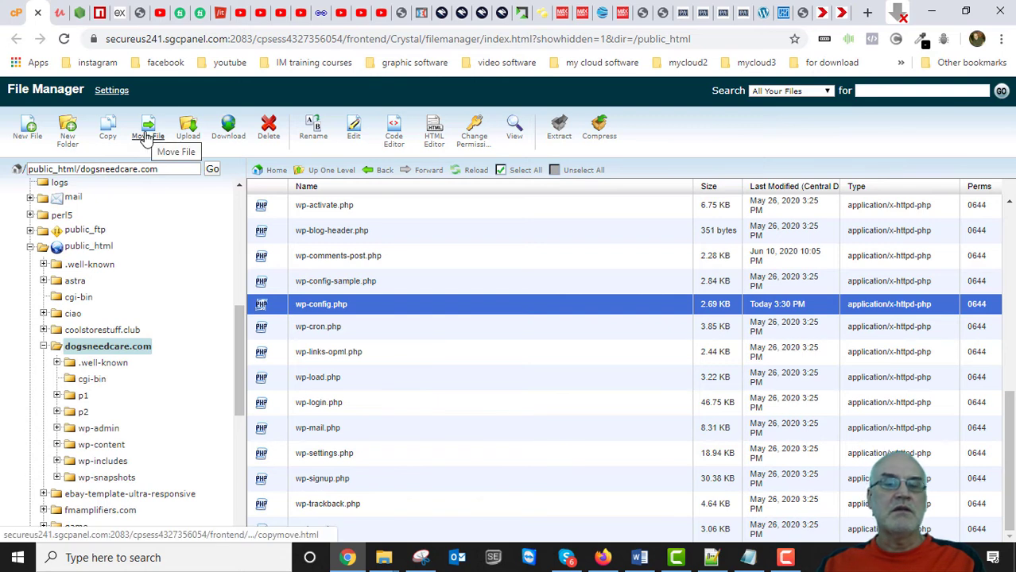
Download wp-config.php into the local Duplicator backups > dogsneedcare folder.
left_click(232, 127)
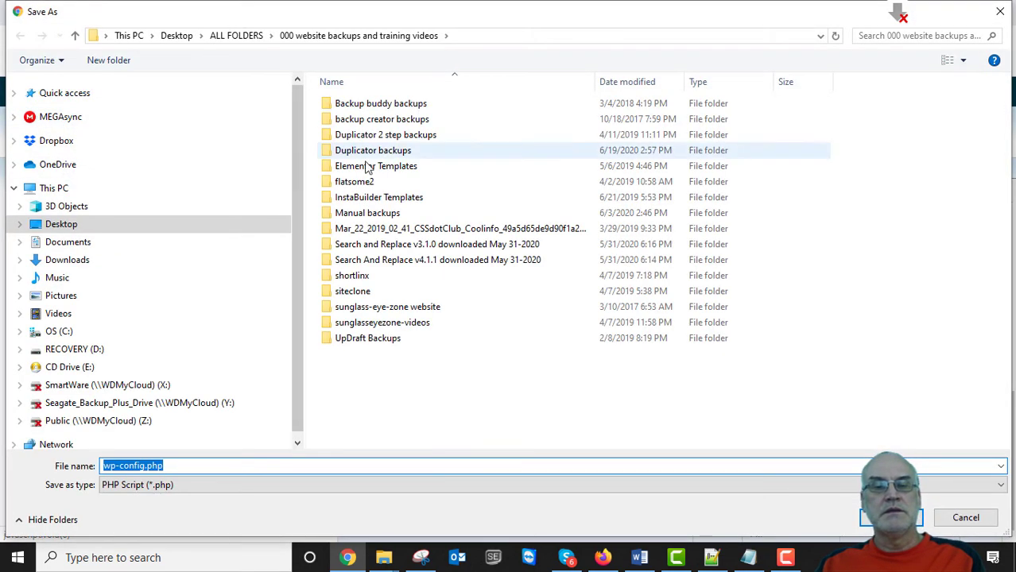
double_click(372, 150)
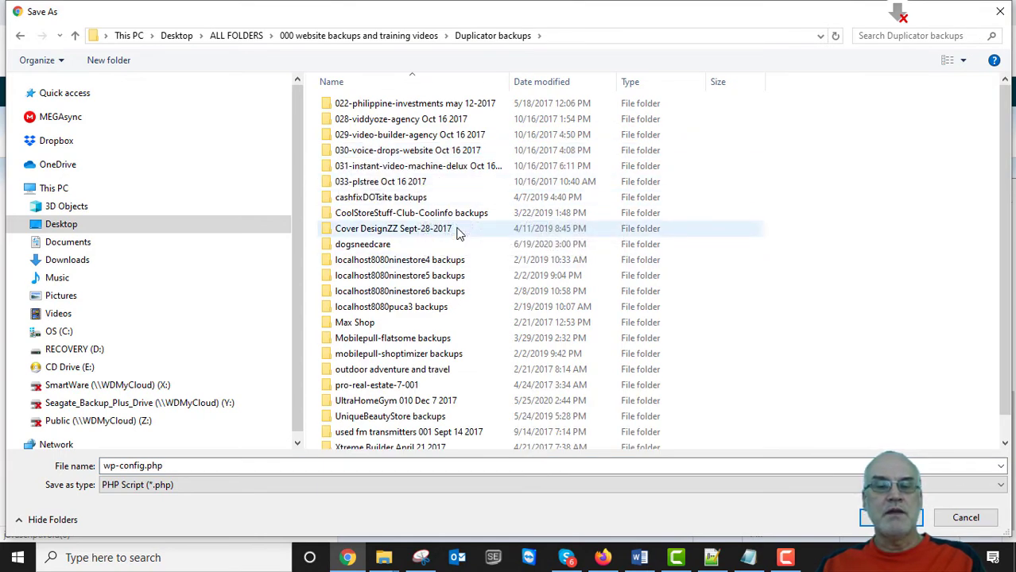
scroll(471, 296, "down", 1)
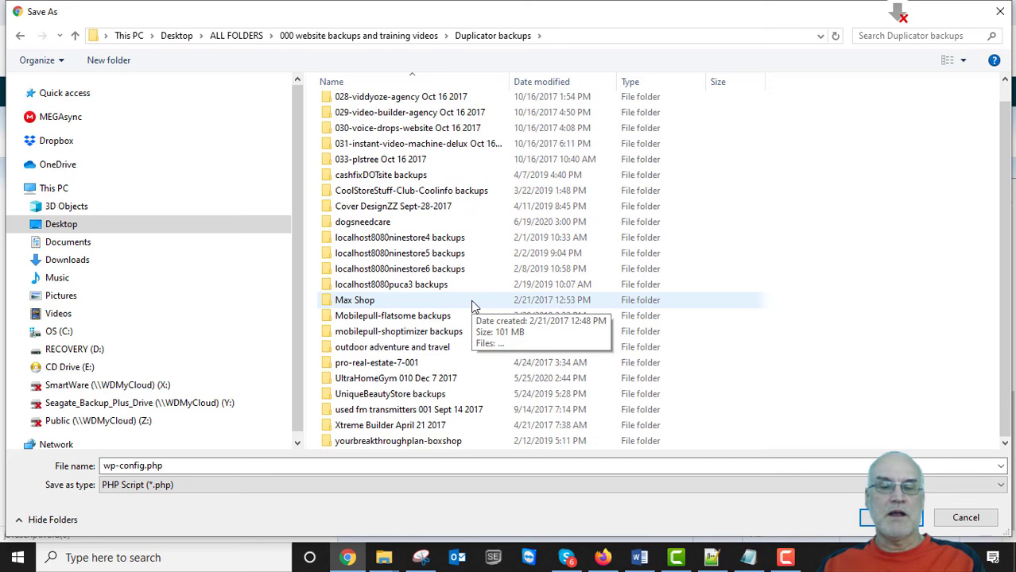
scroll(477, 310, "up", 1)
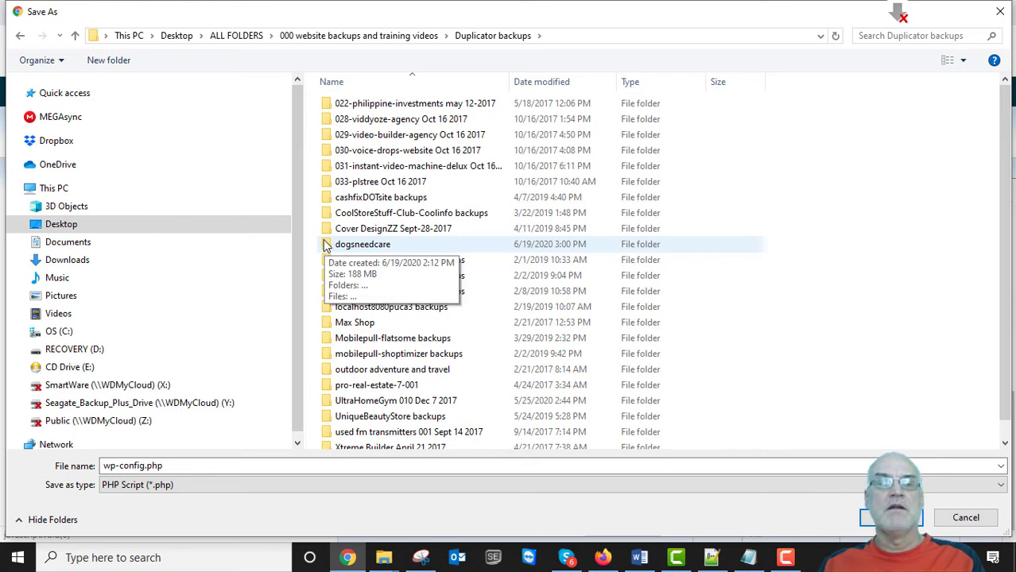
double_click(349, 244)
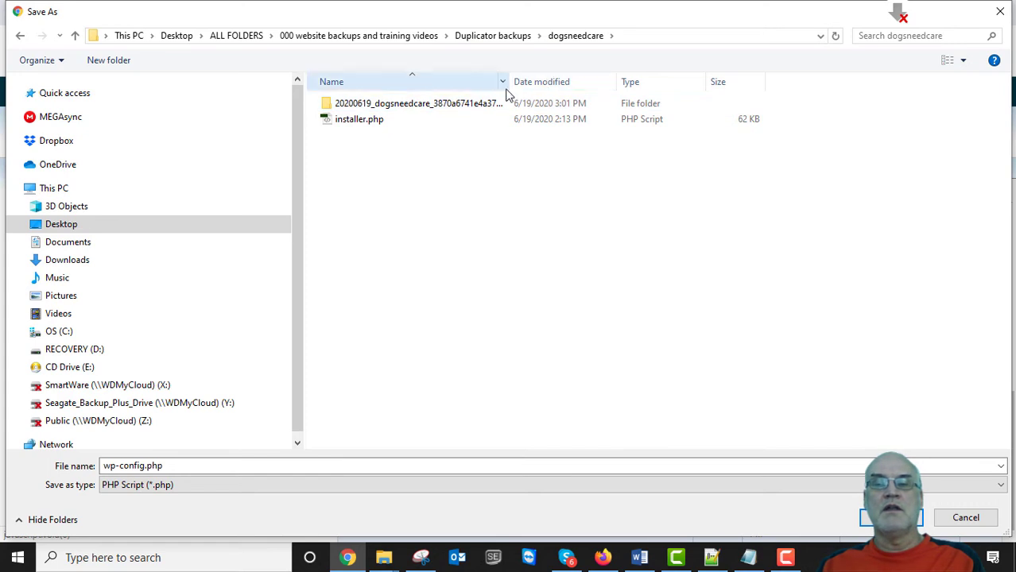
left_click_drag(515, 82, 730, 84)
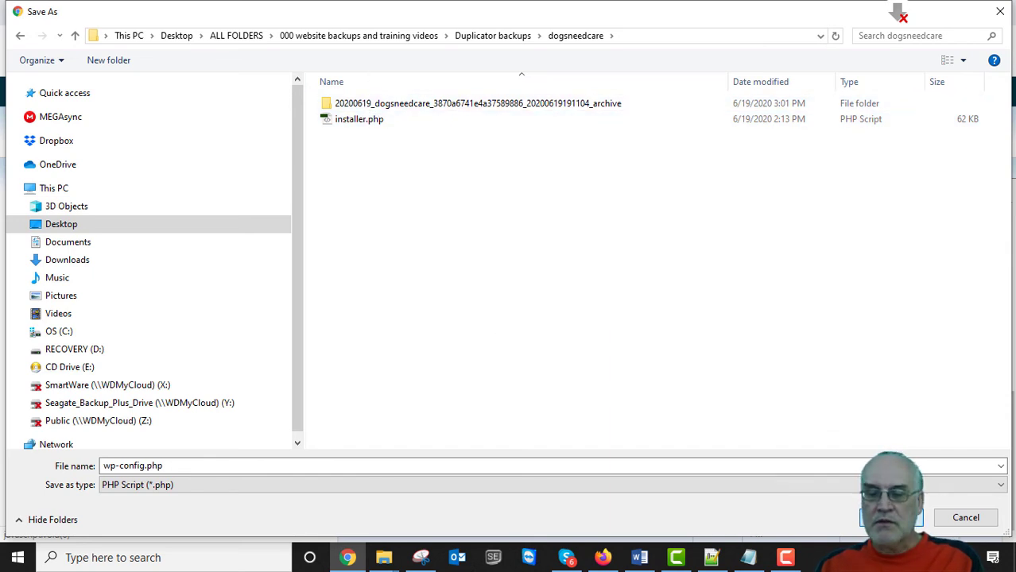
left_click(891, 519)
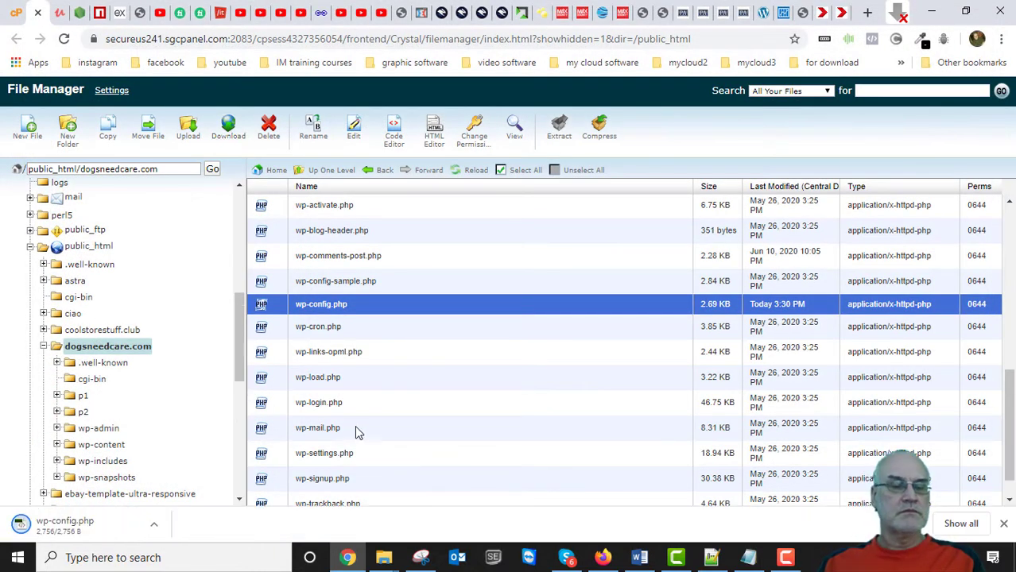
In File Explorer, open Duplicator backups > dogsneedcare and select the downloaded wp-config.php.
left_click(380, 561)
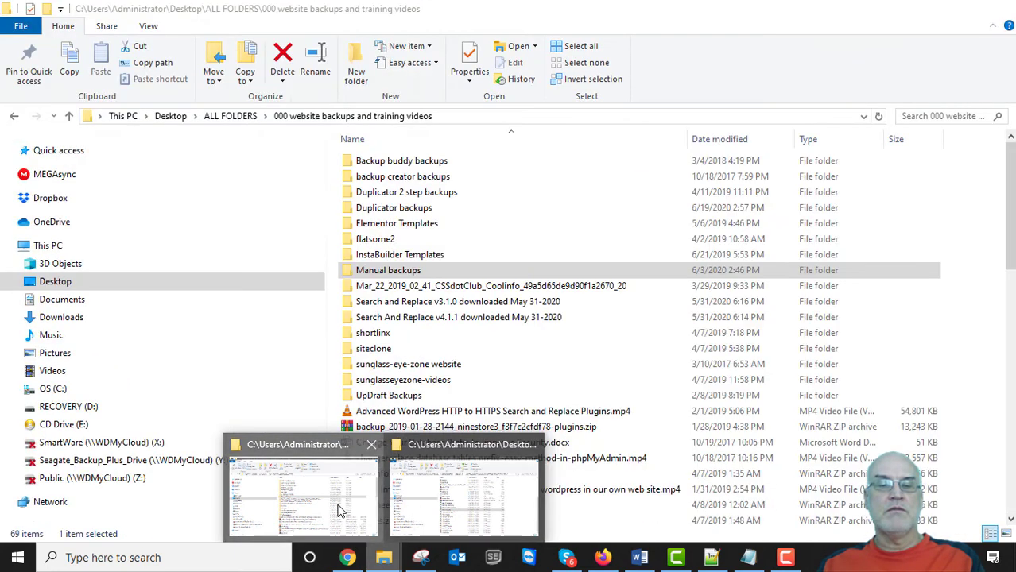
left_click(346, 477)
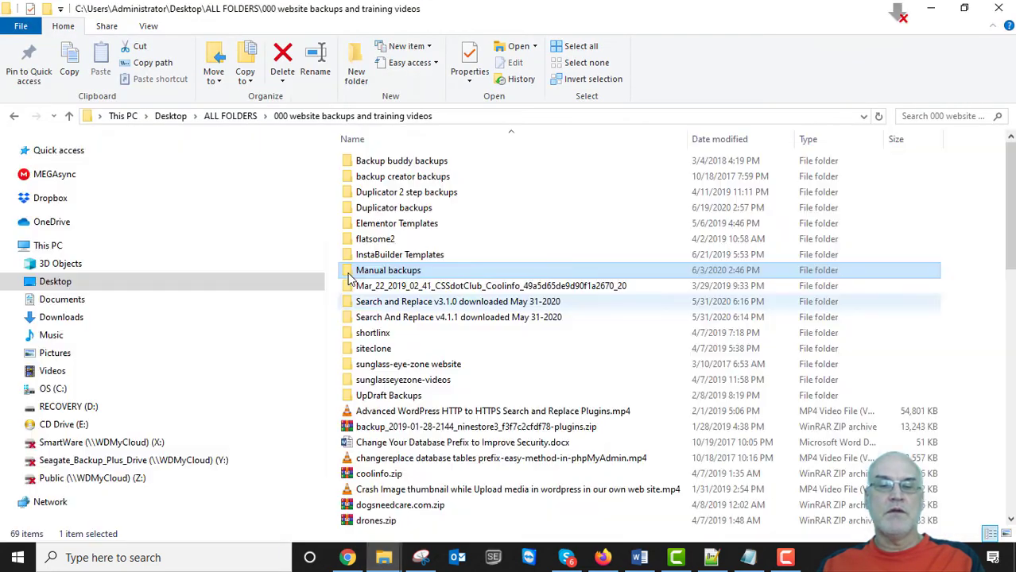
double_click(362, 209)
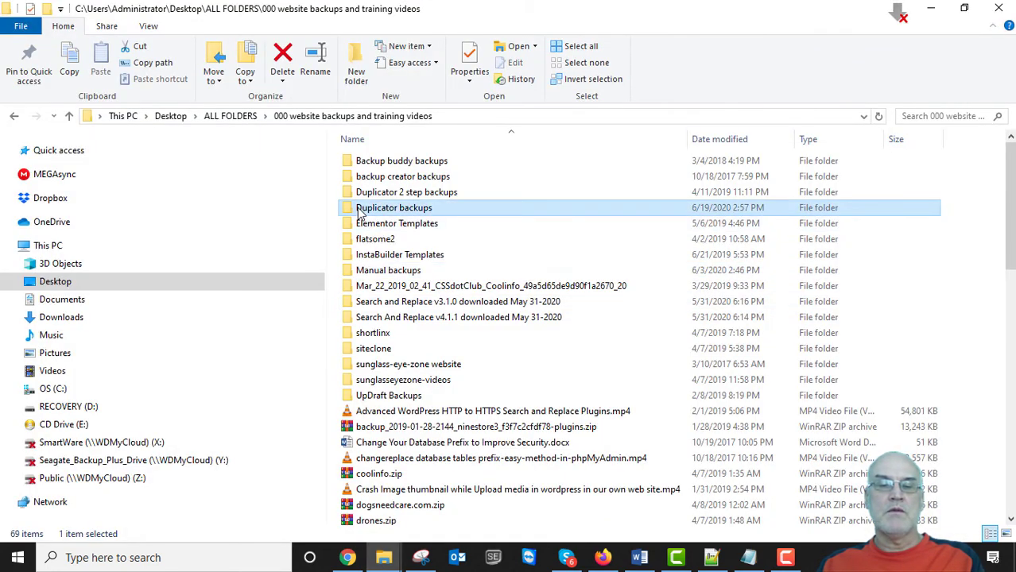
double_click(364, 301)
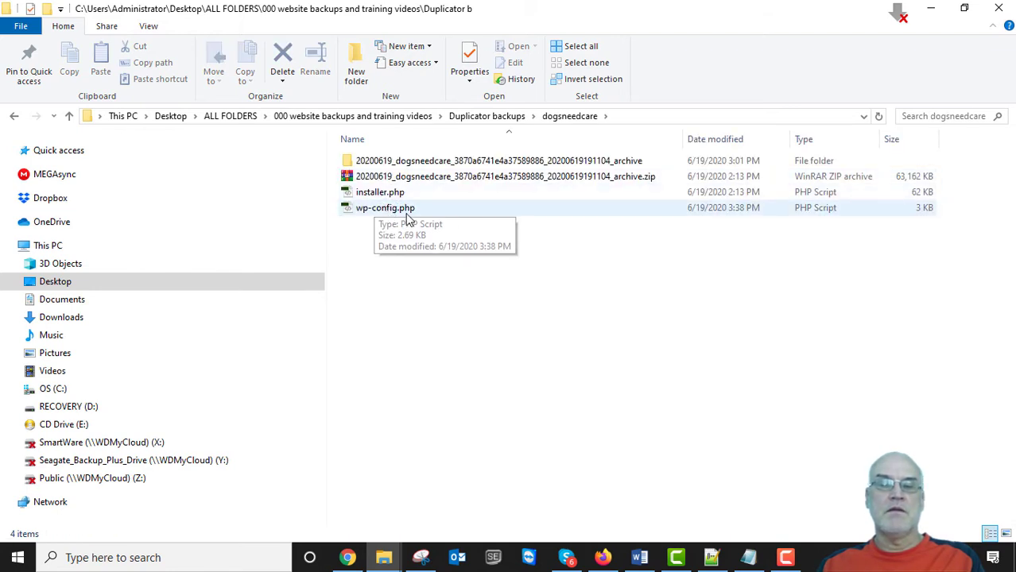
left_click(363, 211)
right_click(362, 211)
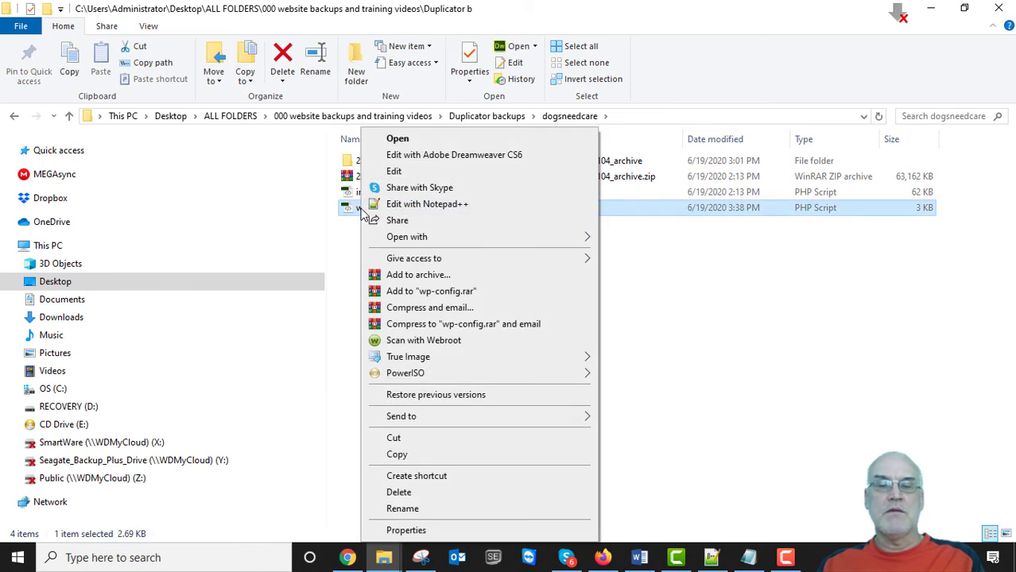
left_click(394, 205)
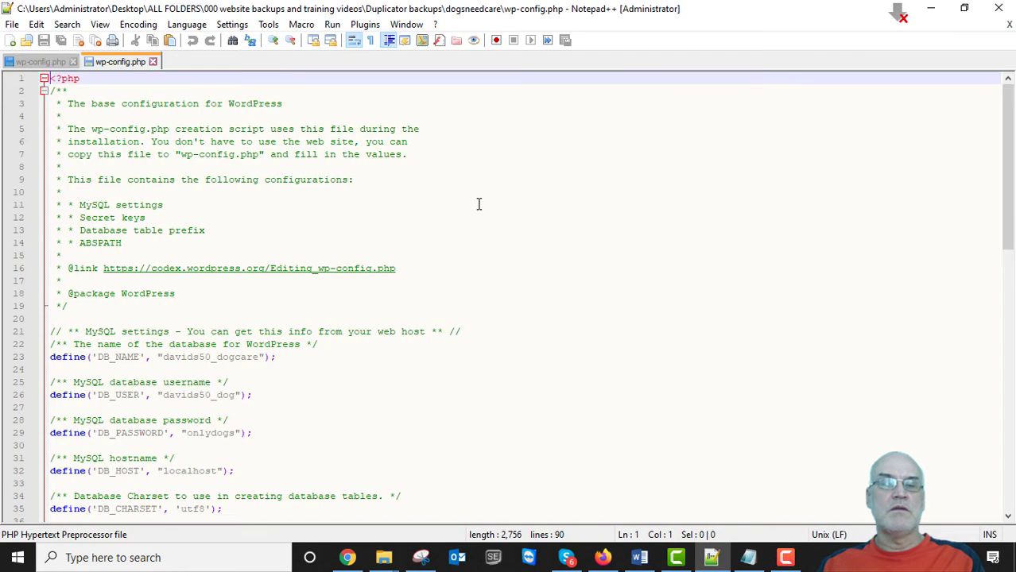
scroll(352, 297, "down", 2)
scroll(352, 297, "down", 4)
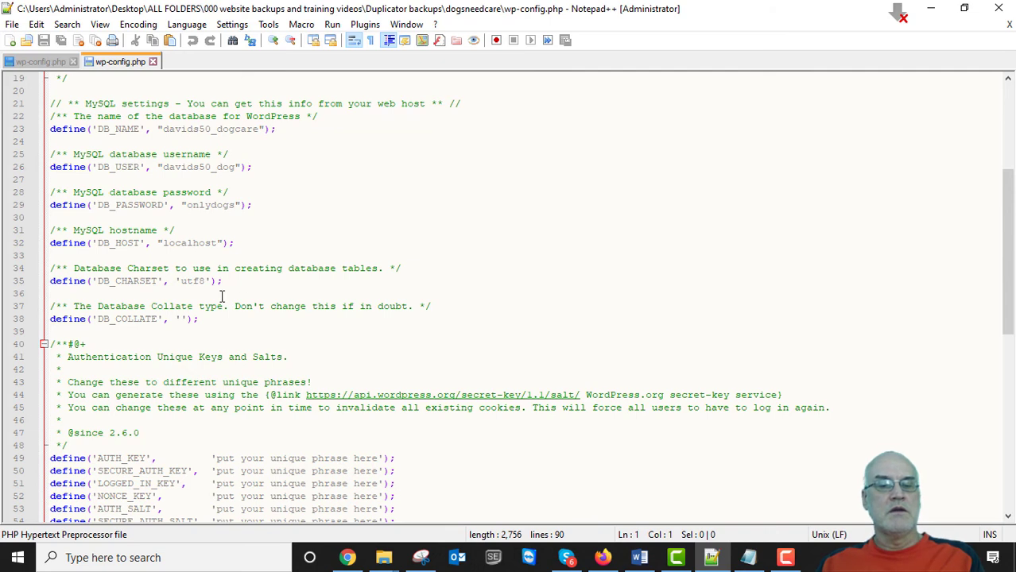
scroll(399, 283, "up", 6)
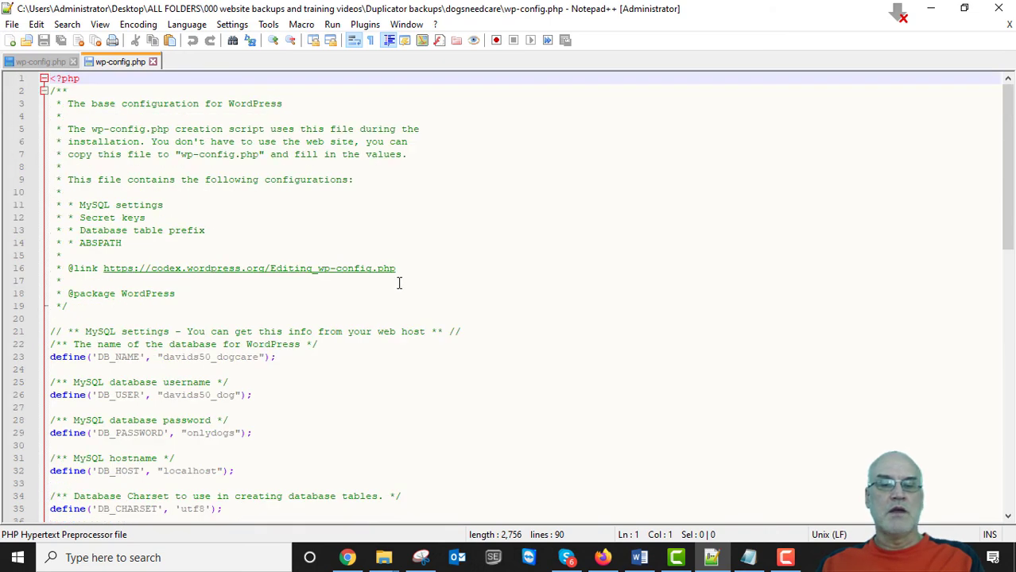
left_click(998, 8)
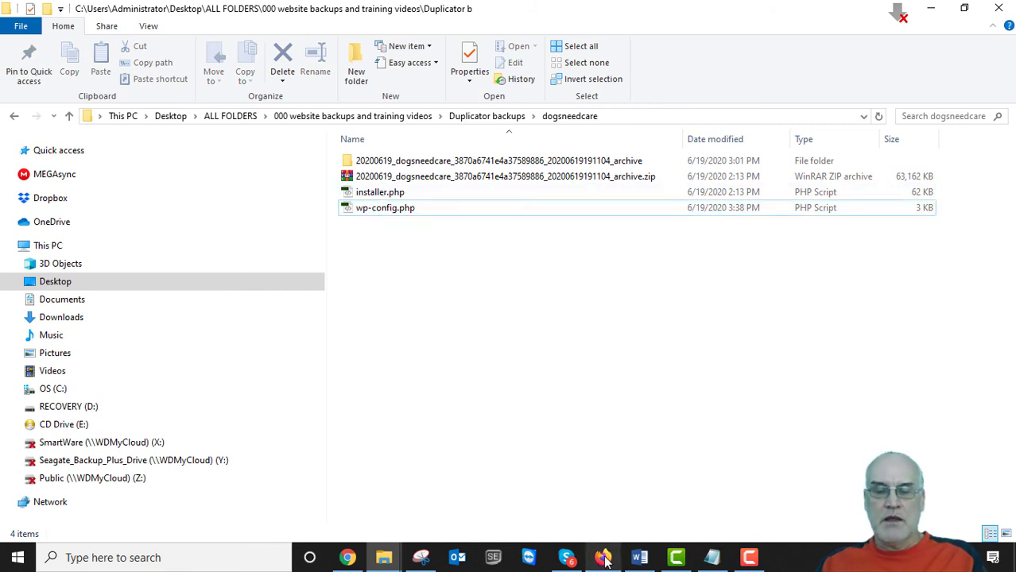
Navigate the dogsneedcare.com tab to dogsneedcare.com/wp-admin to load the Dashboard.
left_click(397, 452)
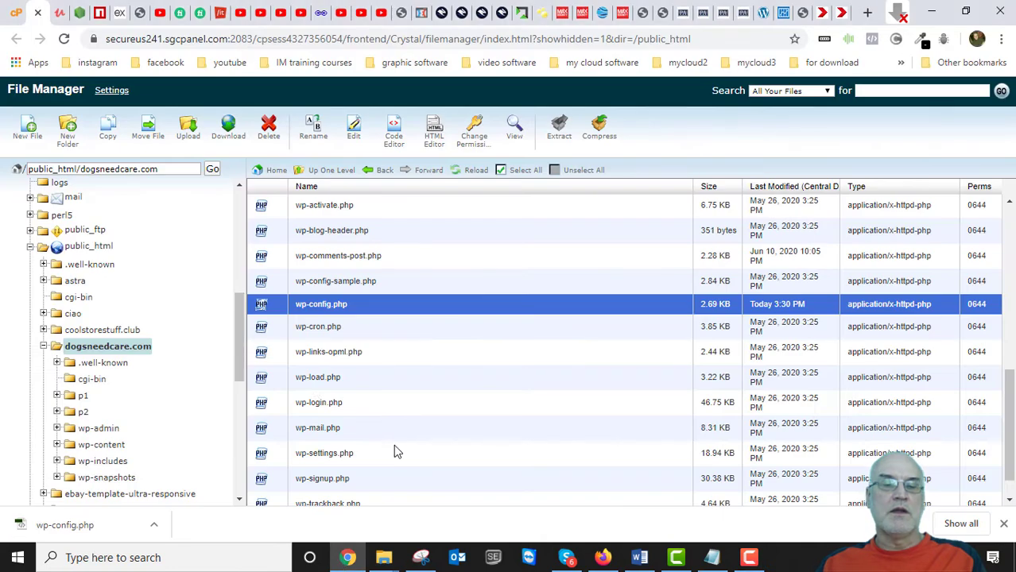
left_click(839, 15)
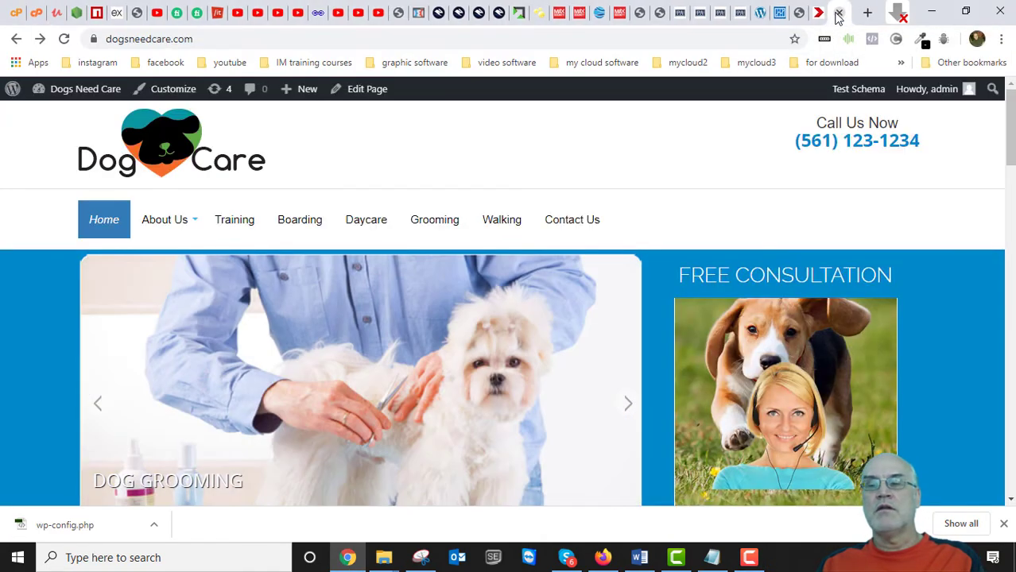
left_click(211, 39)
double_click(212, 39)
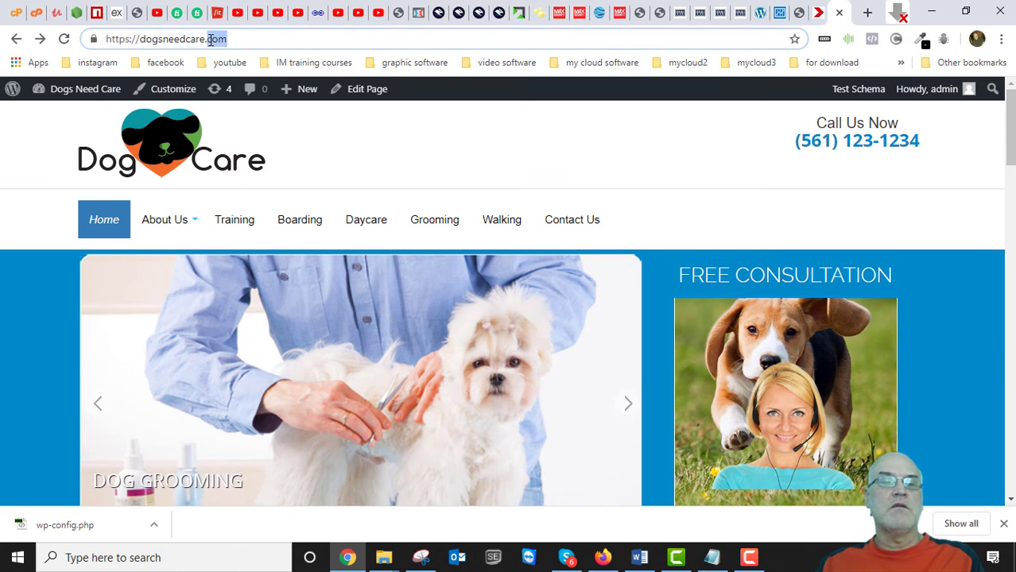
left_click(254, 37)
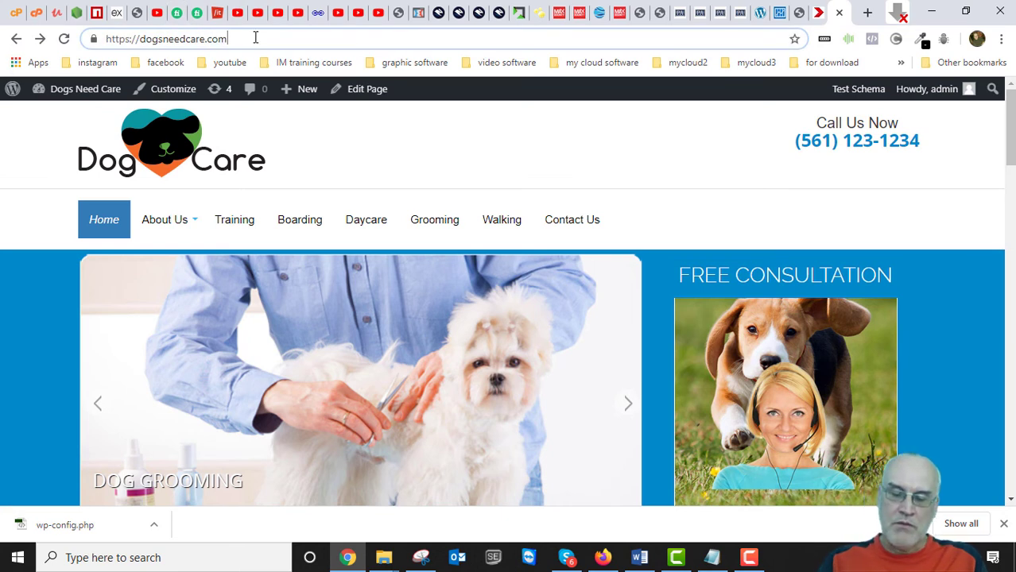
type("/")
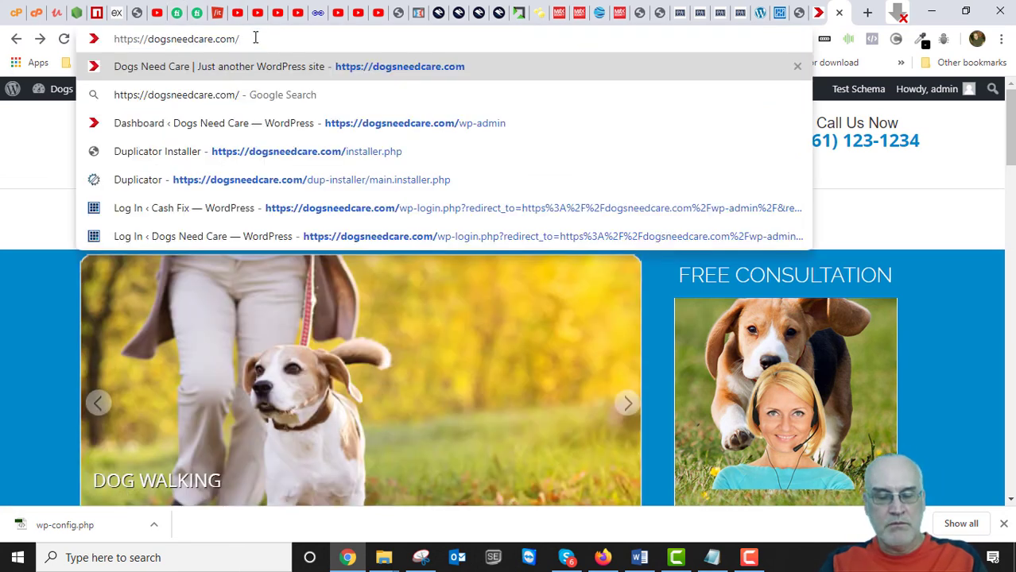
type("wp-")
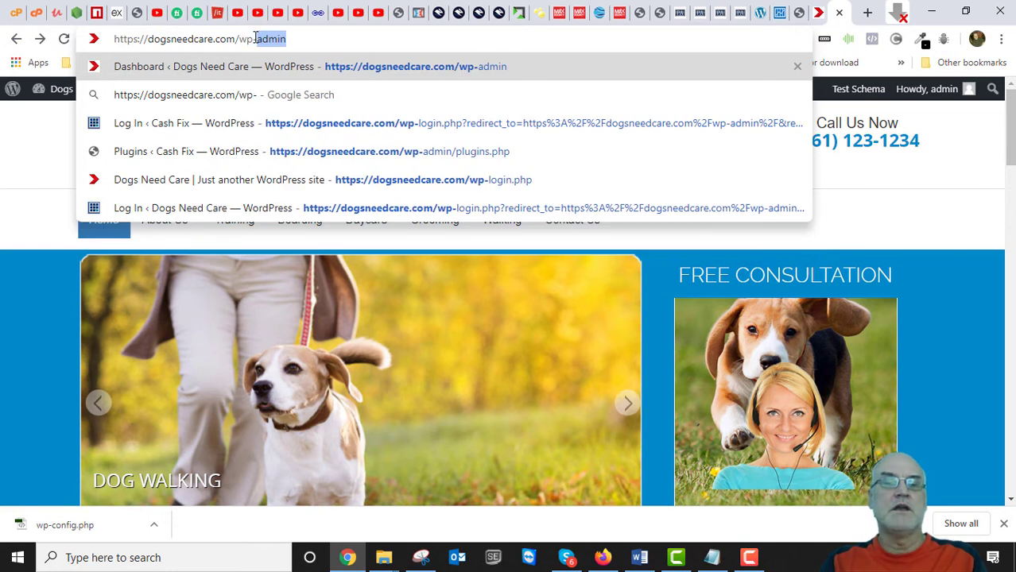
left_click(330, 37)
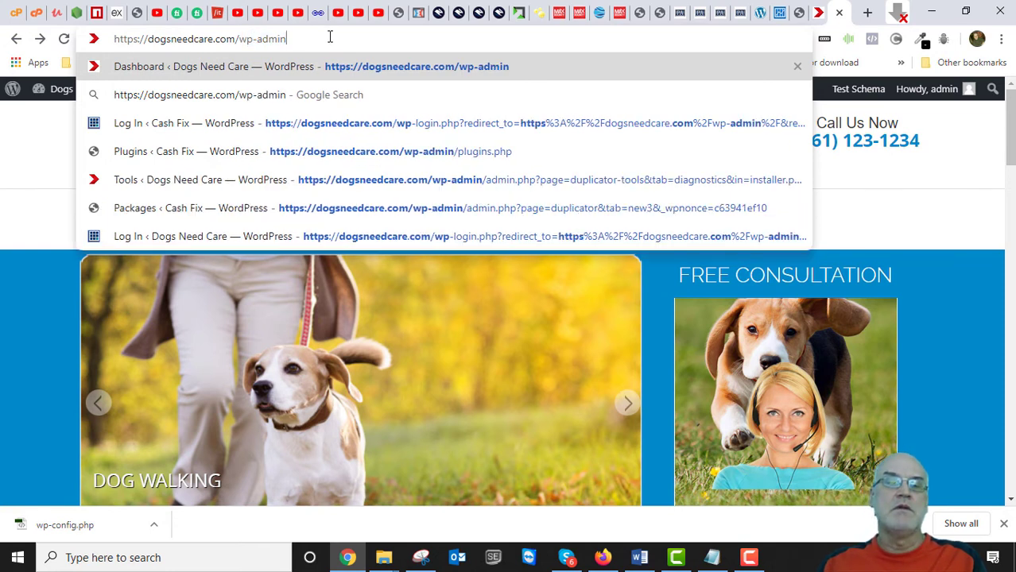
key("Return")
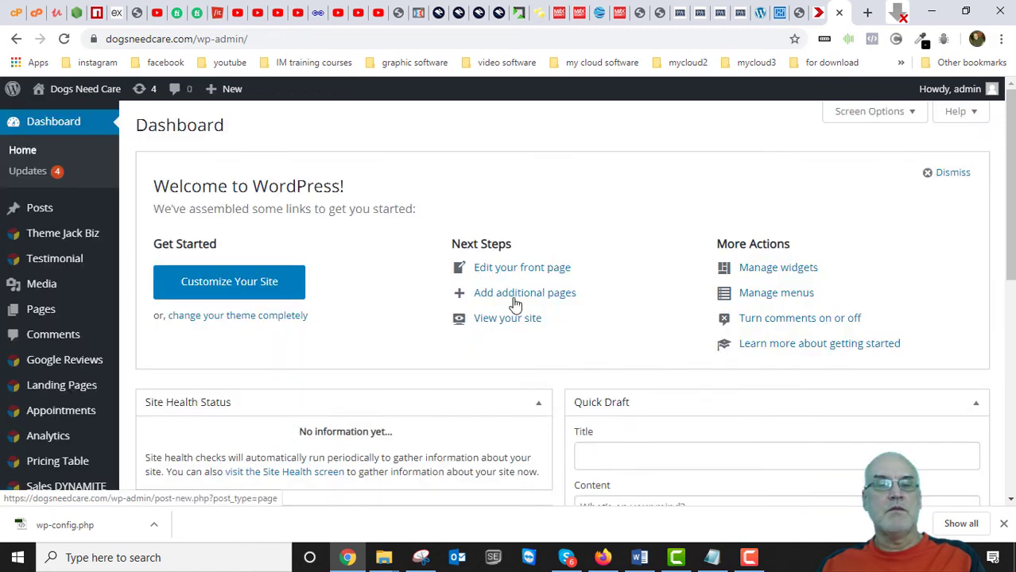
Open Plugins > Installed Plugins and confirm Duplicator 1.3.34 is active among five plugins.
scroll(547, 254, "down", 6)
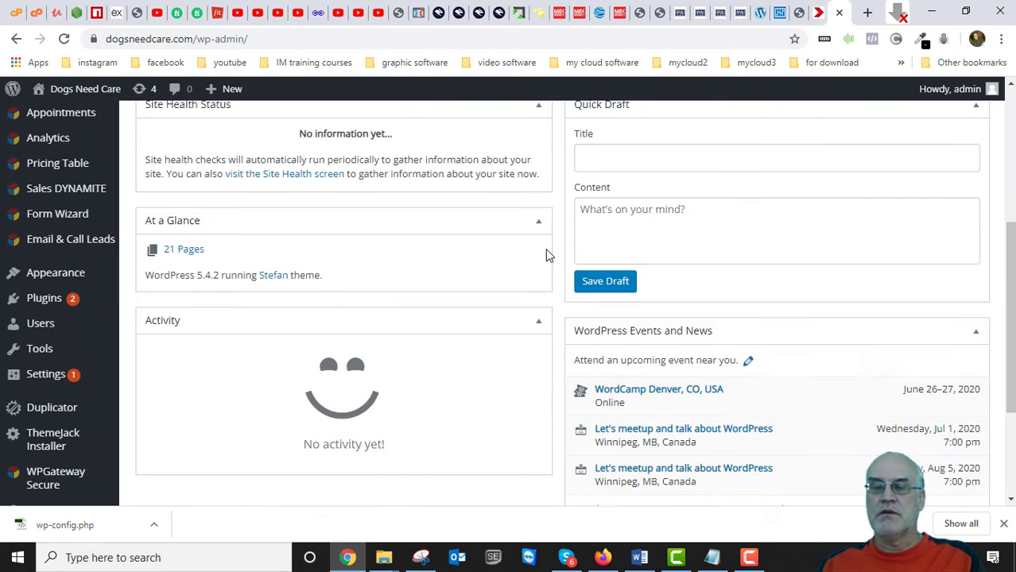
scroll(547, 255, "up", 6)
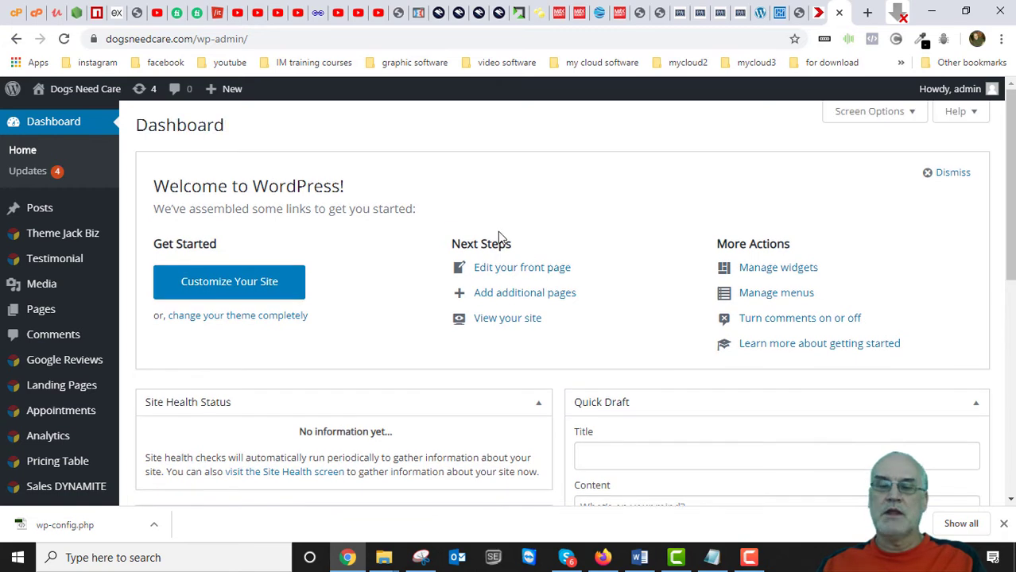
scroll(186, 306, "down", 3)
scroll(173, 313, "down", 2)
scroll(183, 317, "up", 5)
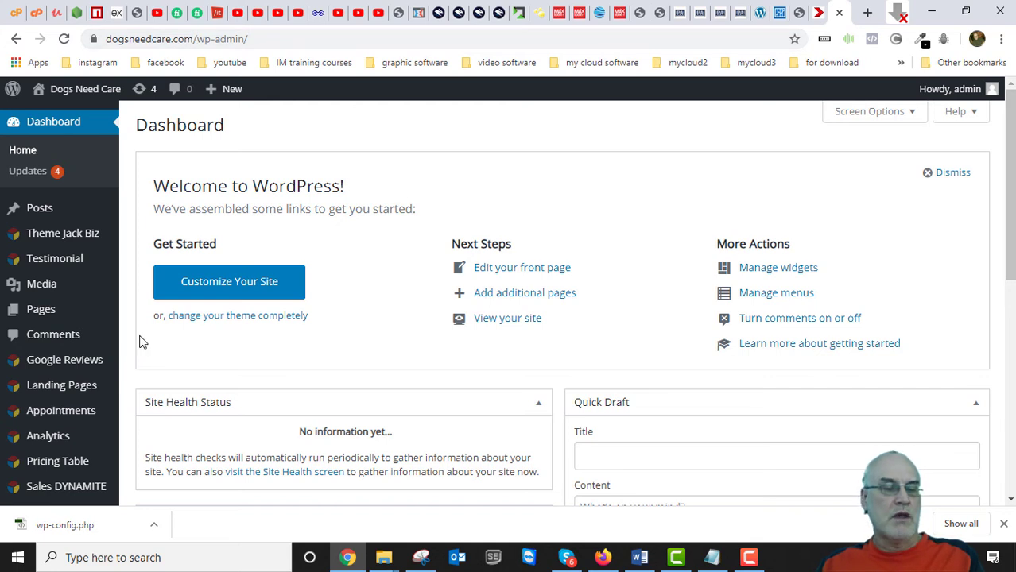
scroll(167, 345, "down", 6)
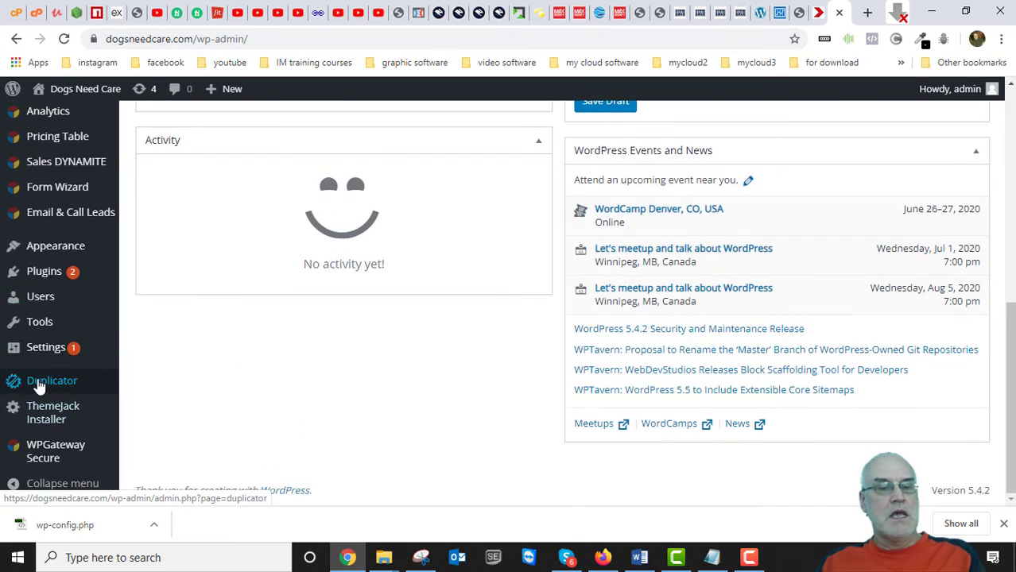
mouse_move(38, 272)
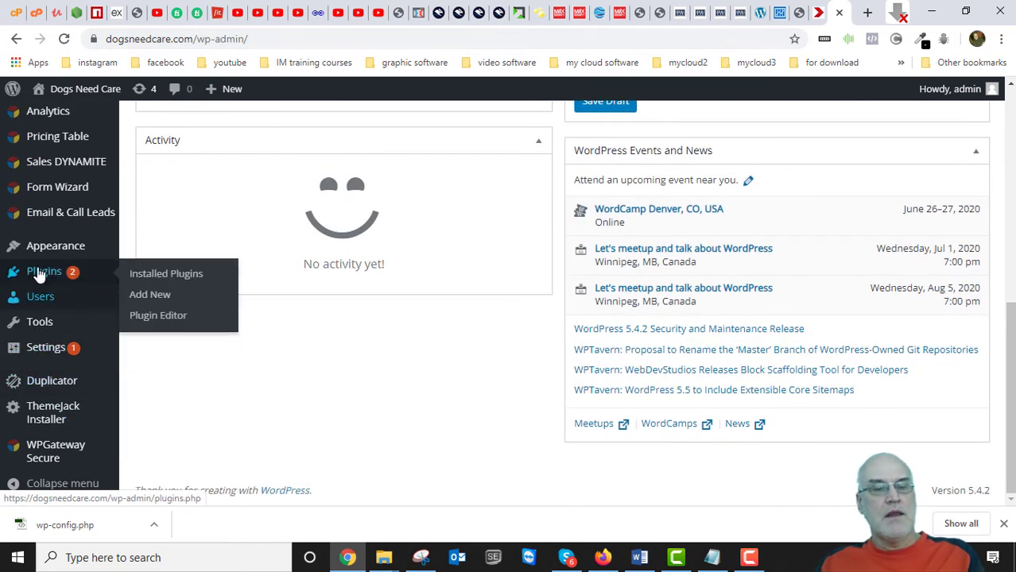
left_click(163, 282)
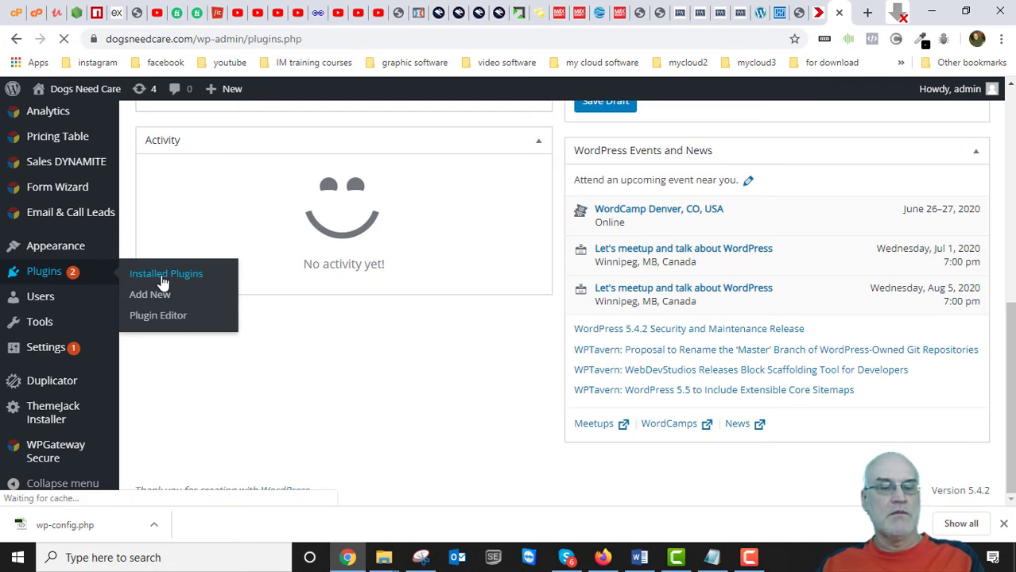
scroll(308, 378, "down", 3)
scroll(307, 378, "up", 2)
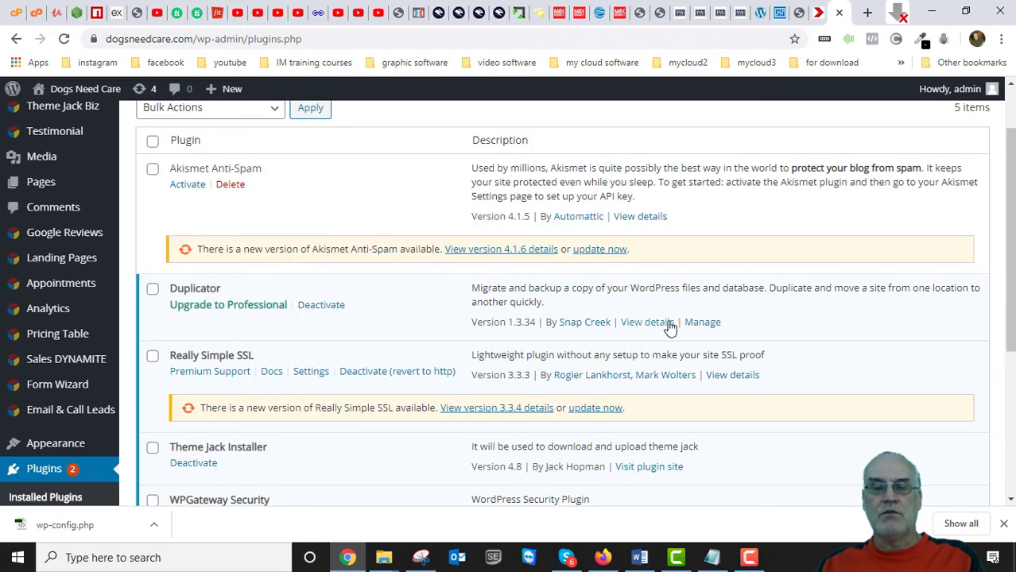
scroll(578, 350, "up", 2)
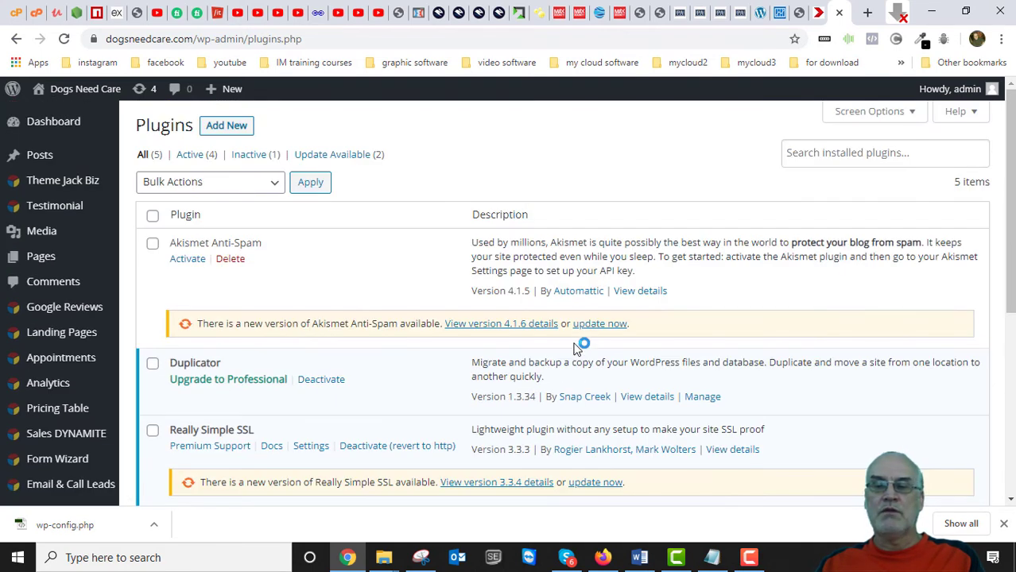
Search Add Plugins for 'duplicator', returning 67 results with Duplicator already active.
left_click(227, 126)
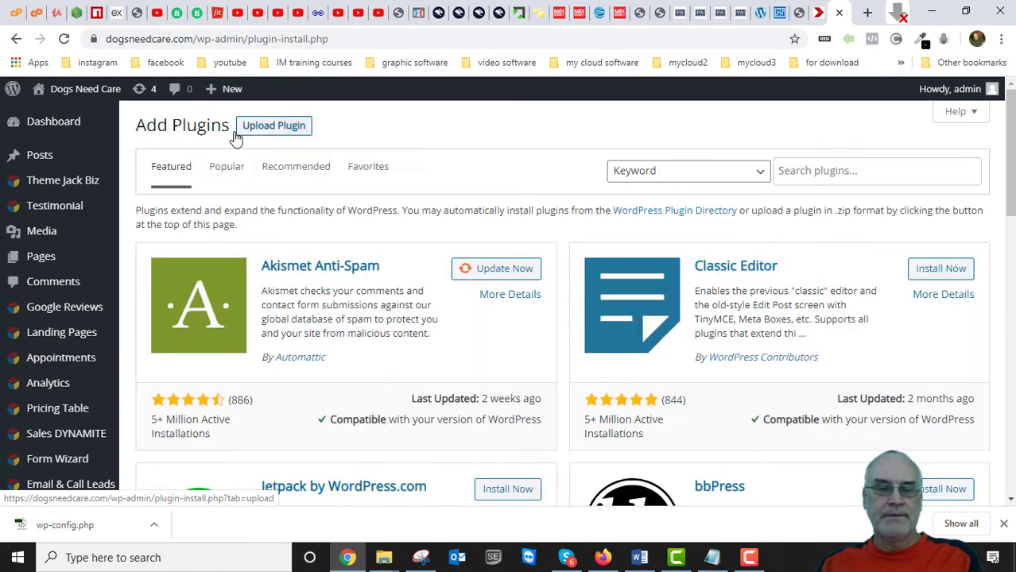
left_click(830, 172)
type("duplicat")
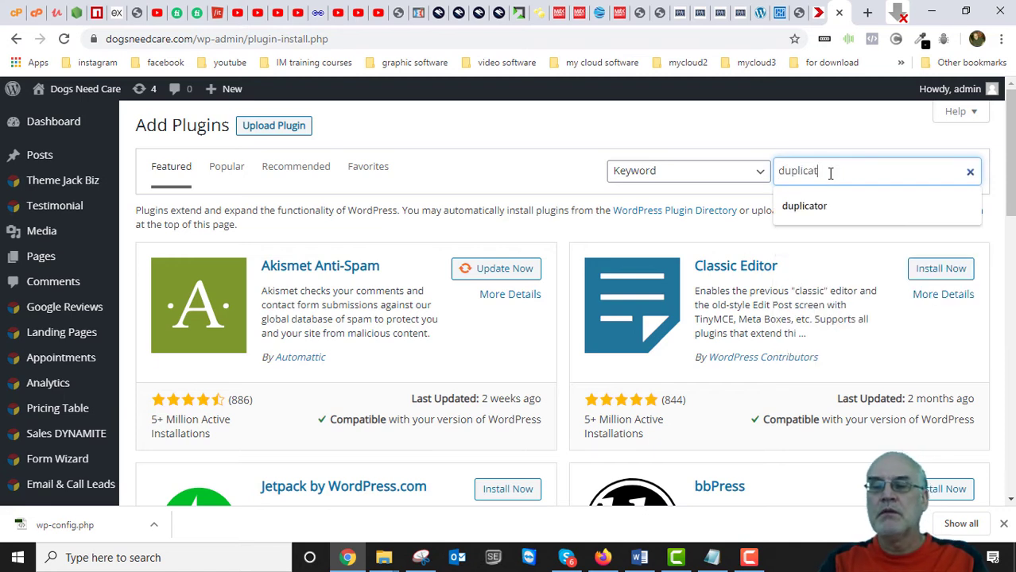
type("or")
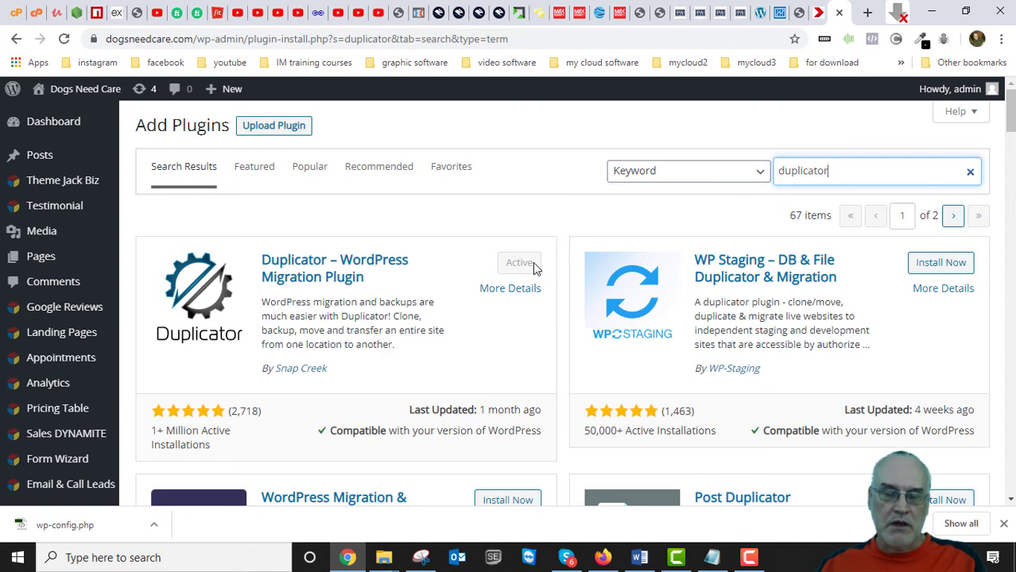
scroll(234, 348, "down", 3)
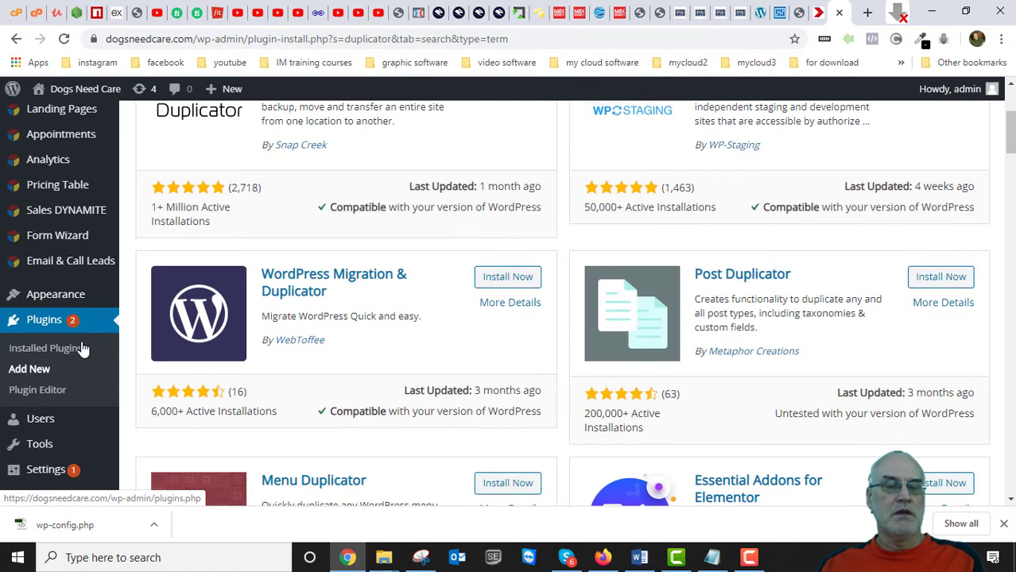
scroll(278, 337, "down", 3)
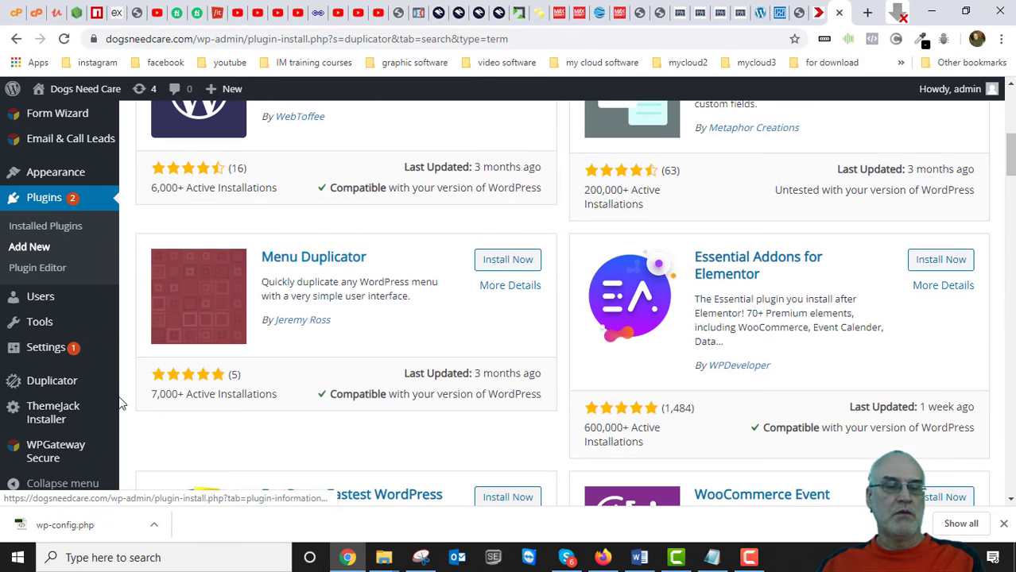
mouse_move(50, 385)
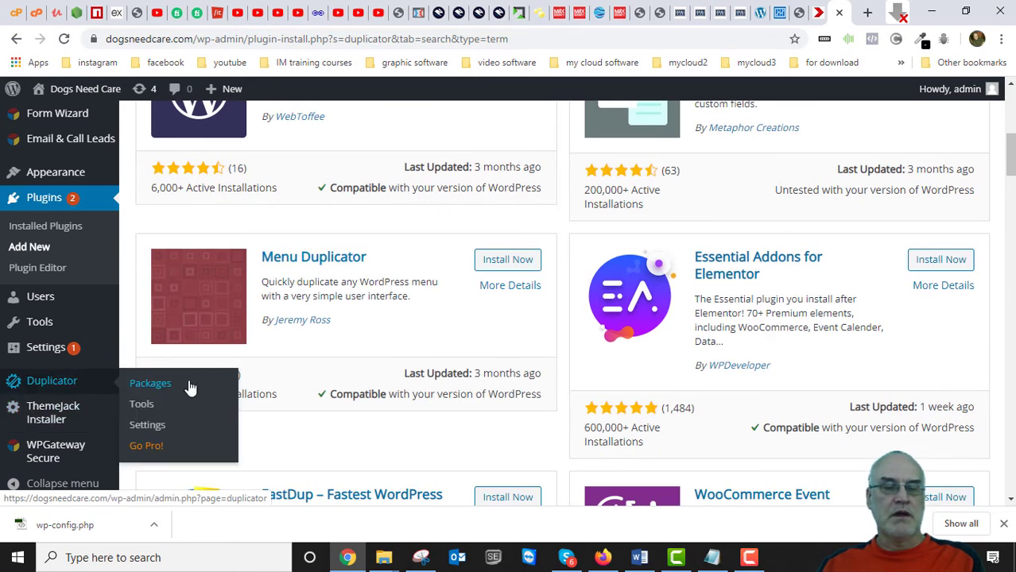
Create a new Duplicator package with the default name 20200619_dogsneedcare and run its system scan.
left_click(62, 385)
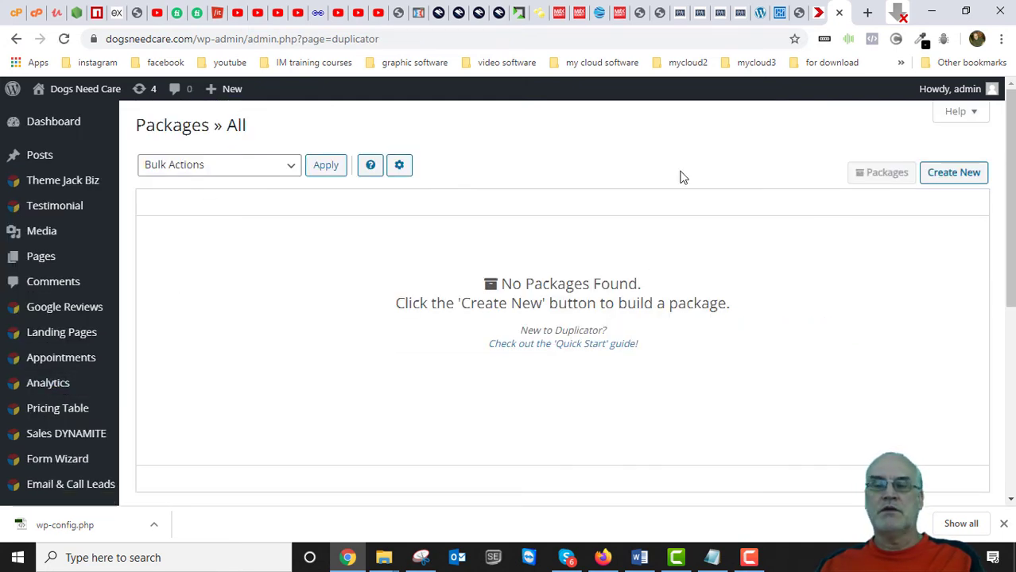
left_click(958, 173)
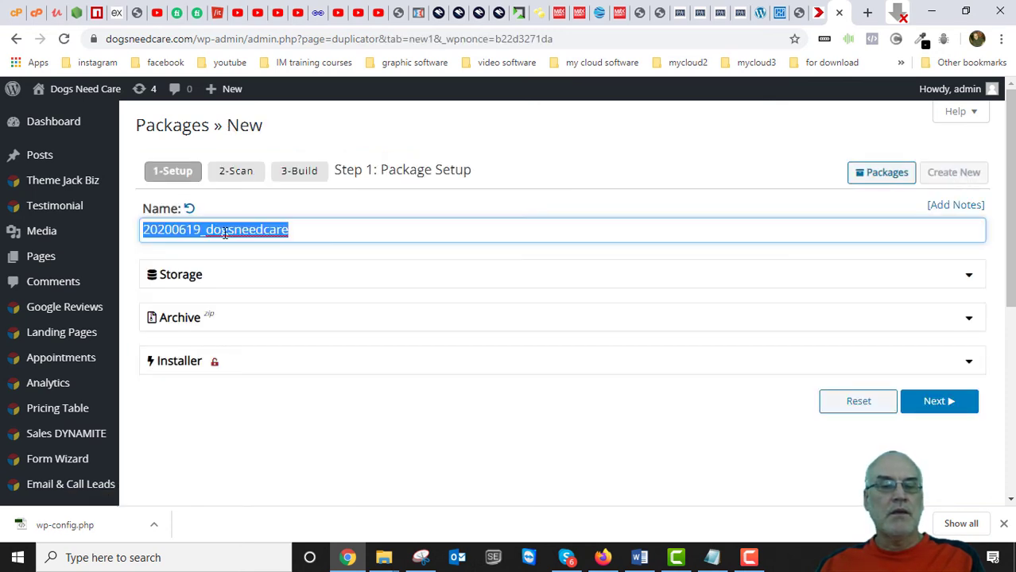
left_click(247, 230)
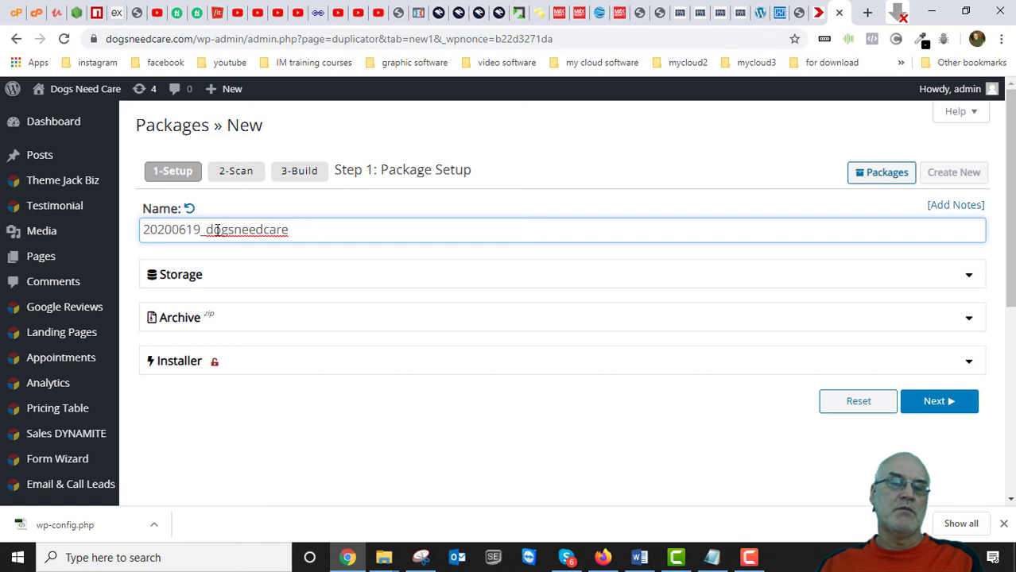
left_click_drag(207, 230, 301, 235)
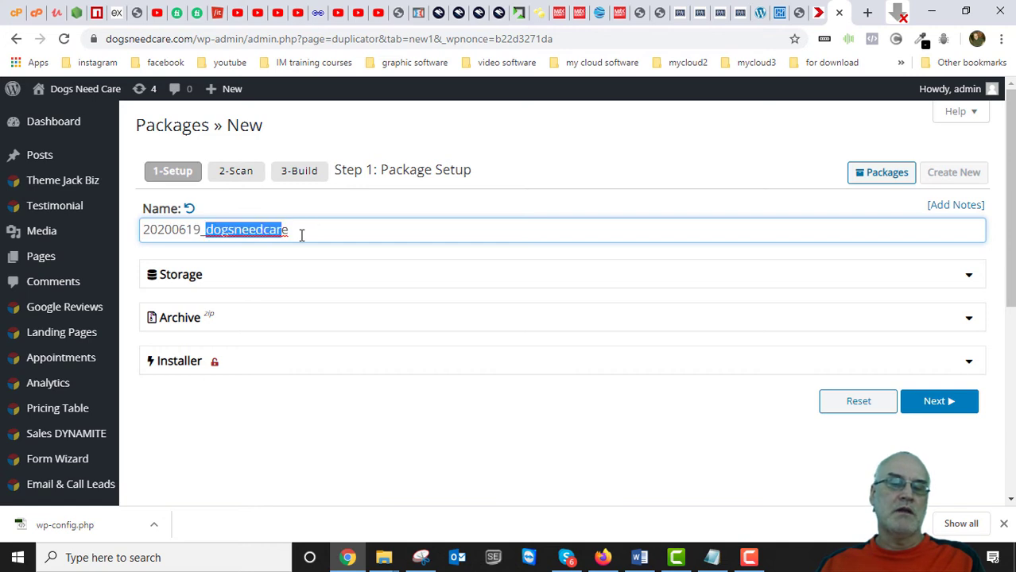
left_click(241, 235)
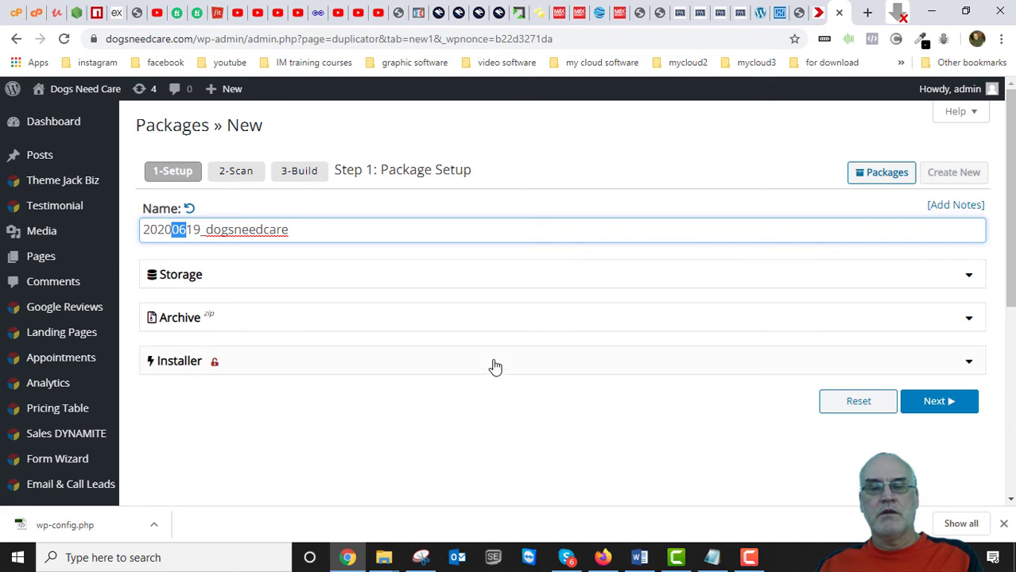
left_click(939, 405)
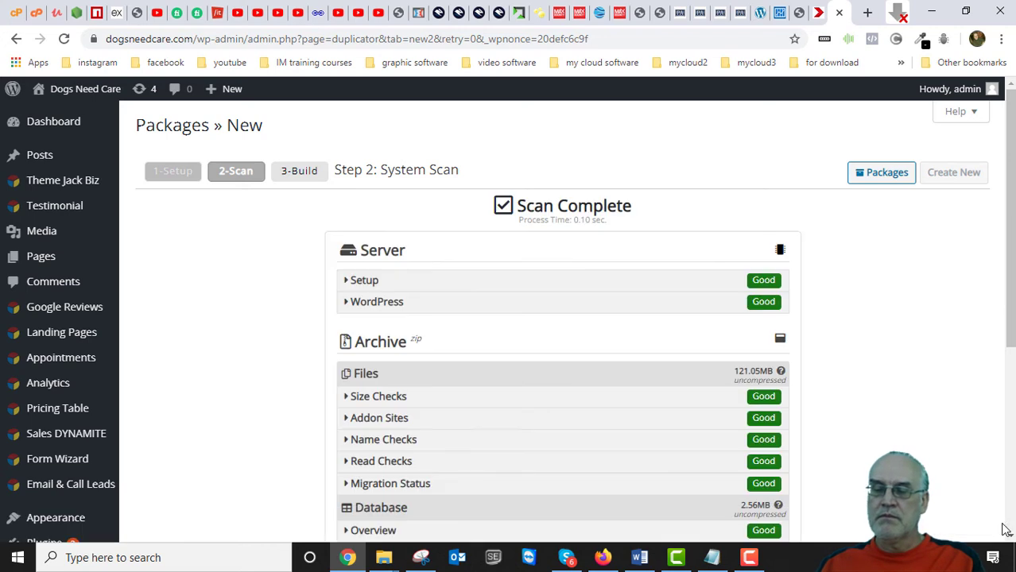
Review the all-Good scan results (121.05MB files, 2.56MB database) and build the package.
scroll(686, 405, "down", 3)
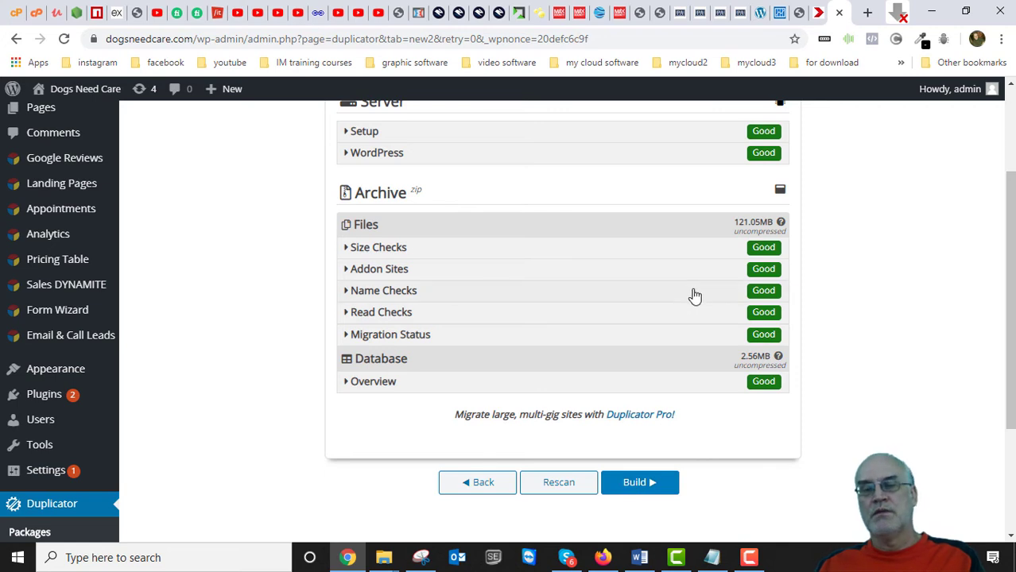
scroll(730, 309, "up", 1)
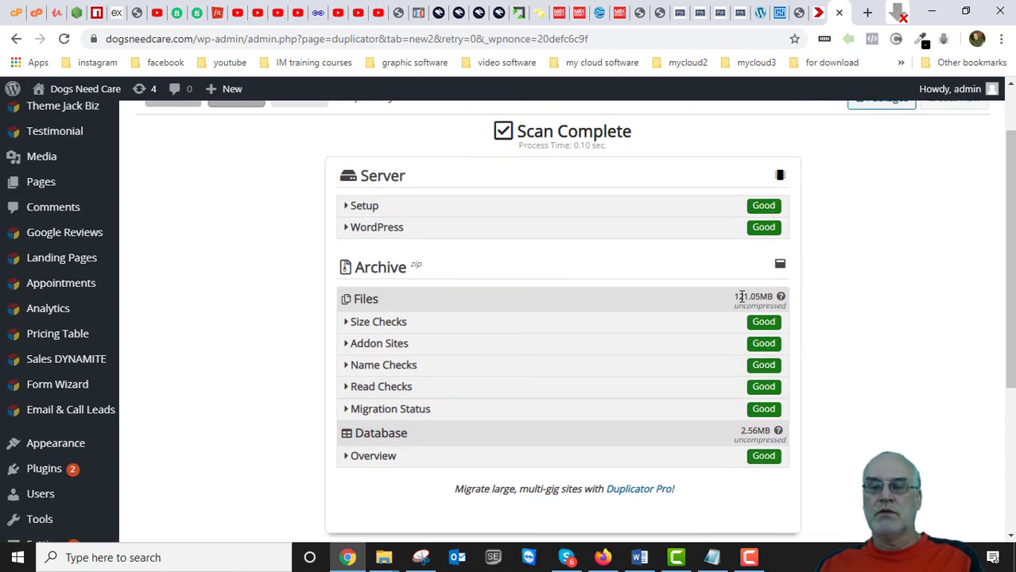
left_click_drag(734, 296, 750, 296)
left_click(596, 291)
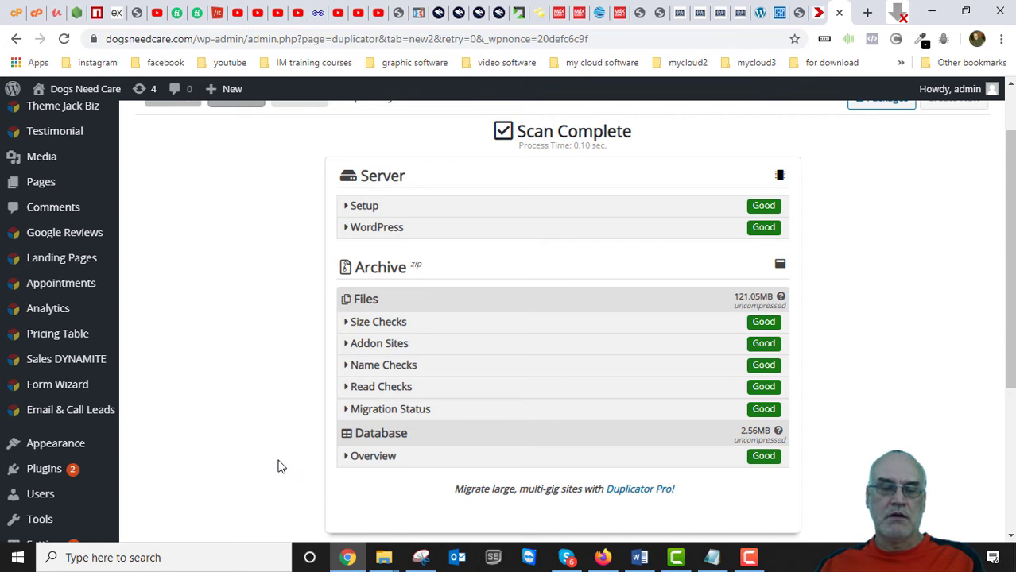
scroll(775, 500, "down", 2)
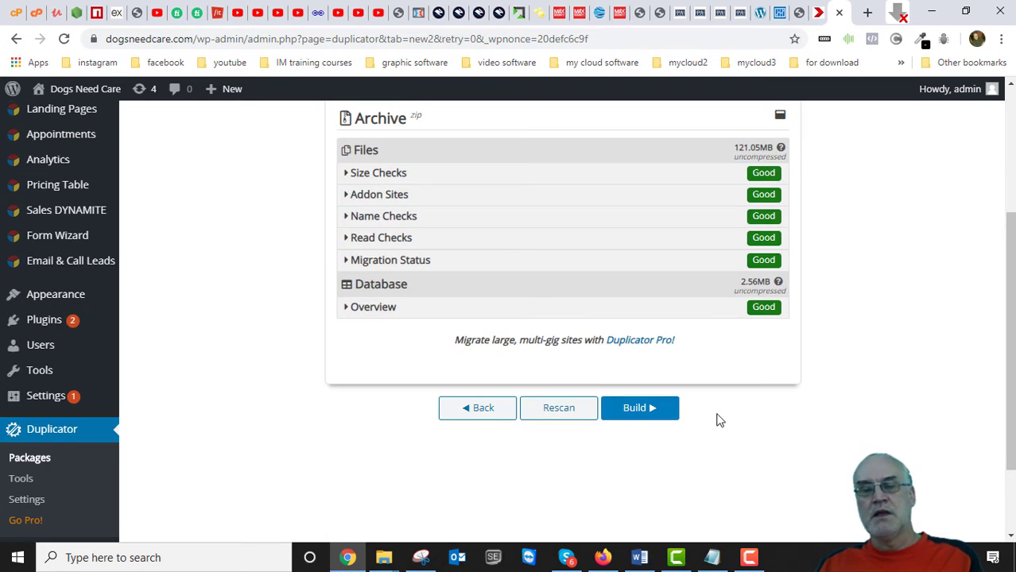
scroll(717, 420, "up", 3)
scroll(717, 434, "down", 2)
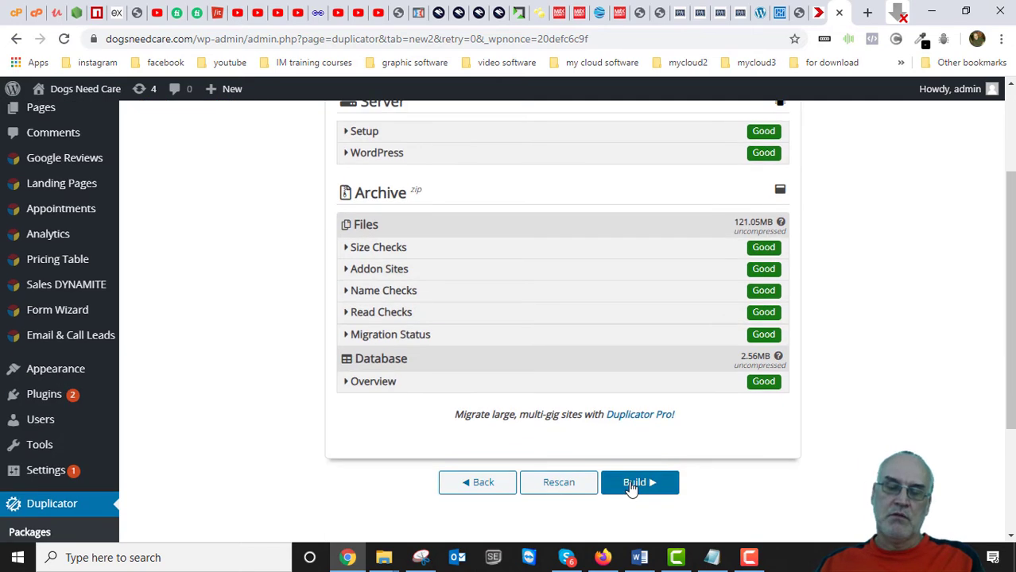
left_click(636, 484)
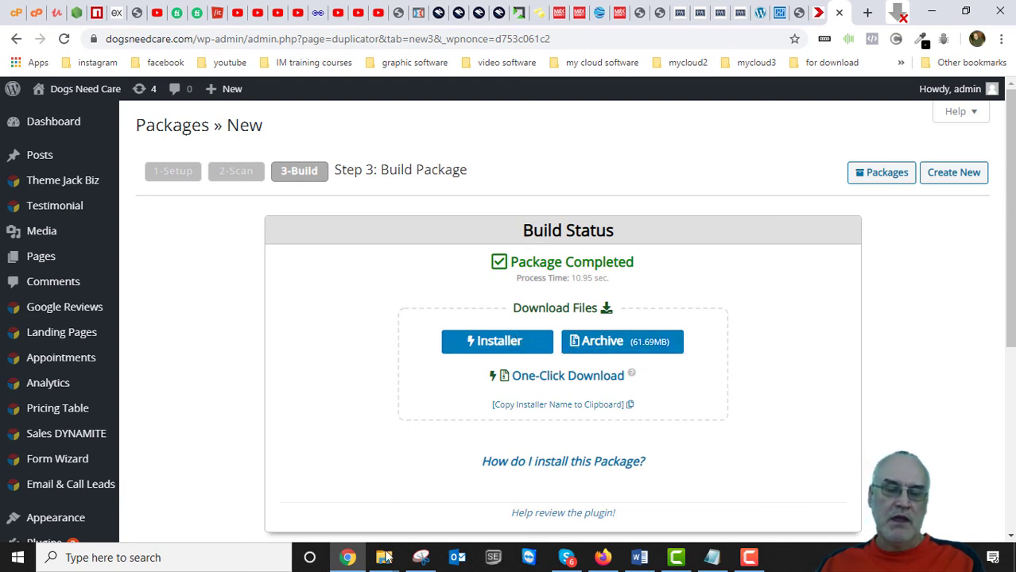
Delete the extracted archive folder from the local dogsneedcare backup folder, then return to Chrome.
mouse_move(384, 557)
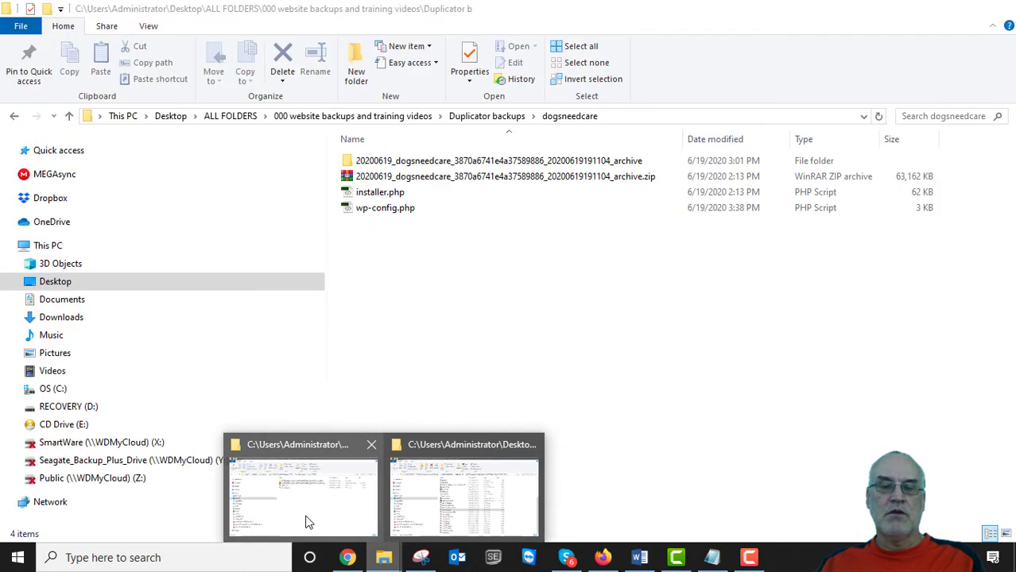
left_click(308, 523)
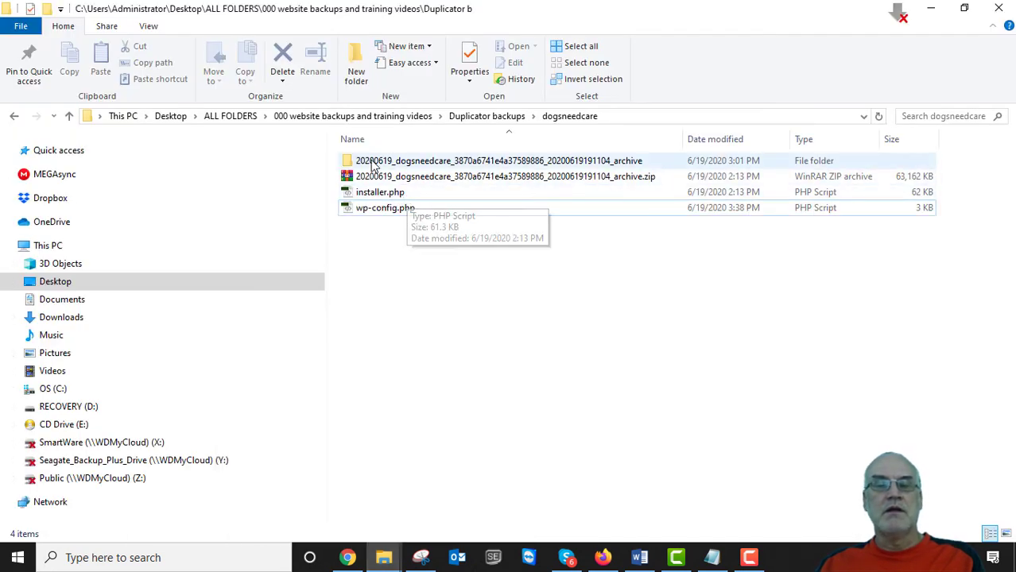
left_click(348, 163)
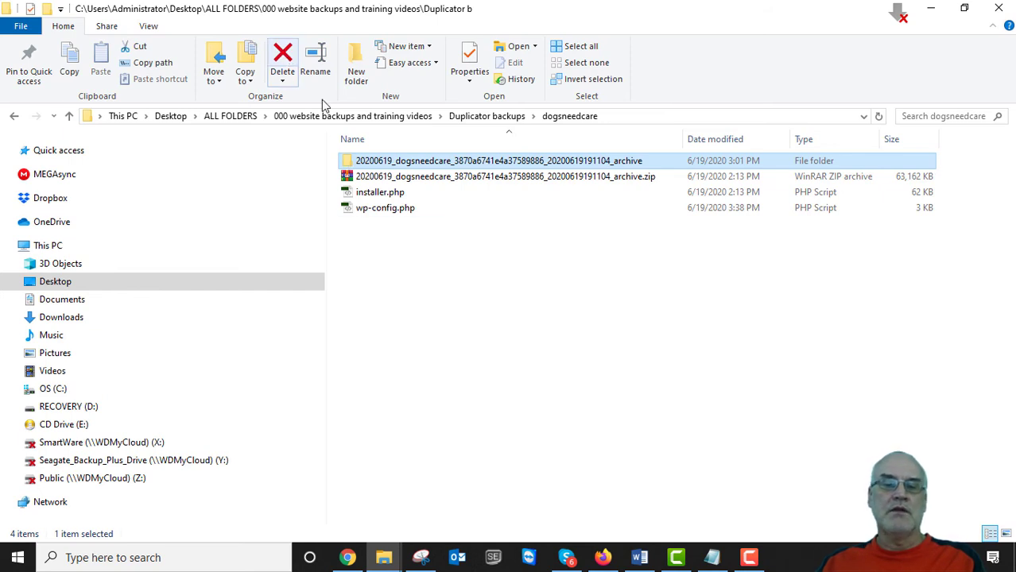
left_click(285, 57)
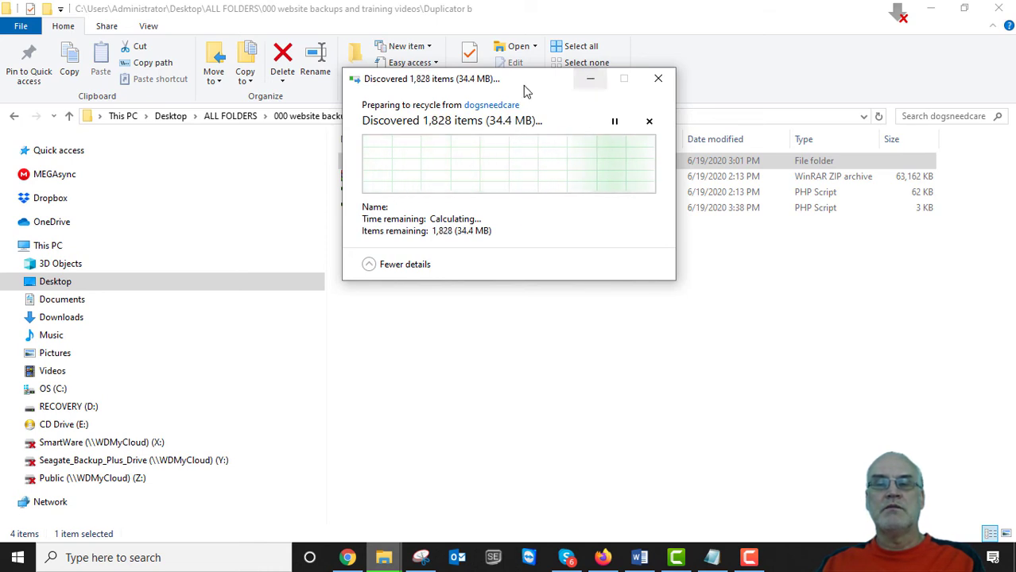
left_click_drag(527, 86, 721, 95)
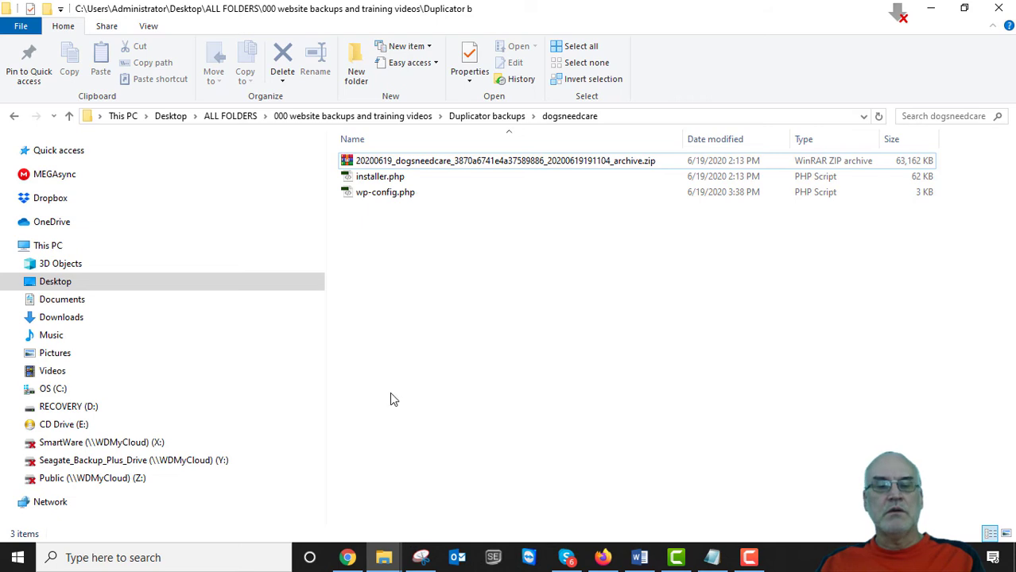
left_click(347, 559)
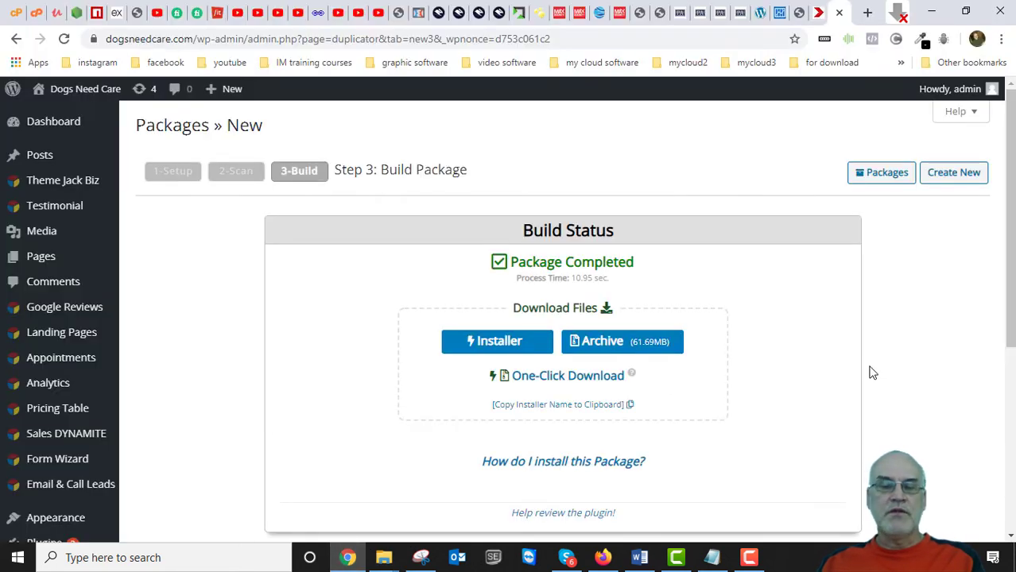
Delete every file and folder inside the server's dogsneedcare.com folder in cPanel File Manager.
left_click(36, 16)
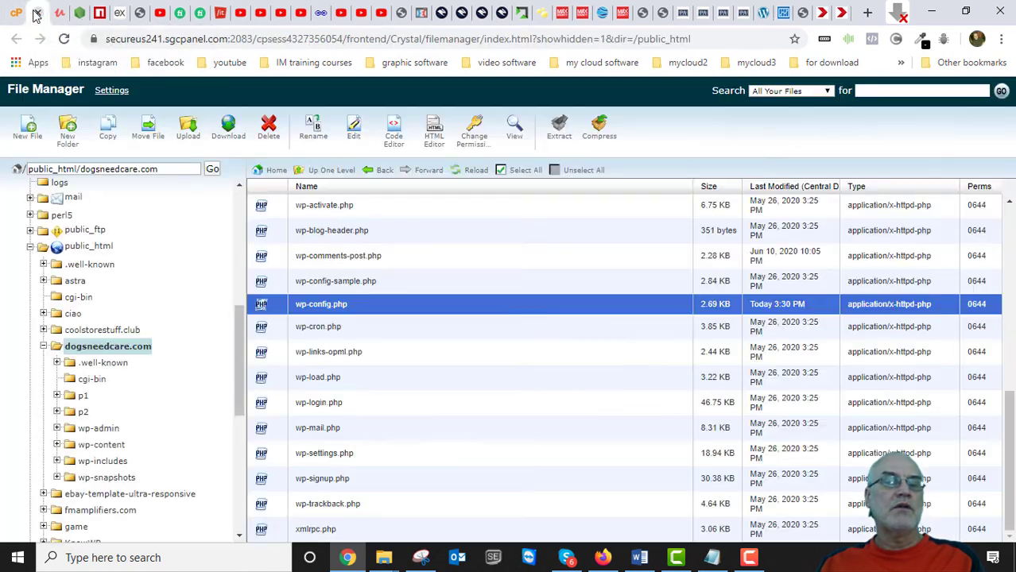
left_click(119, 348)
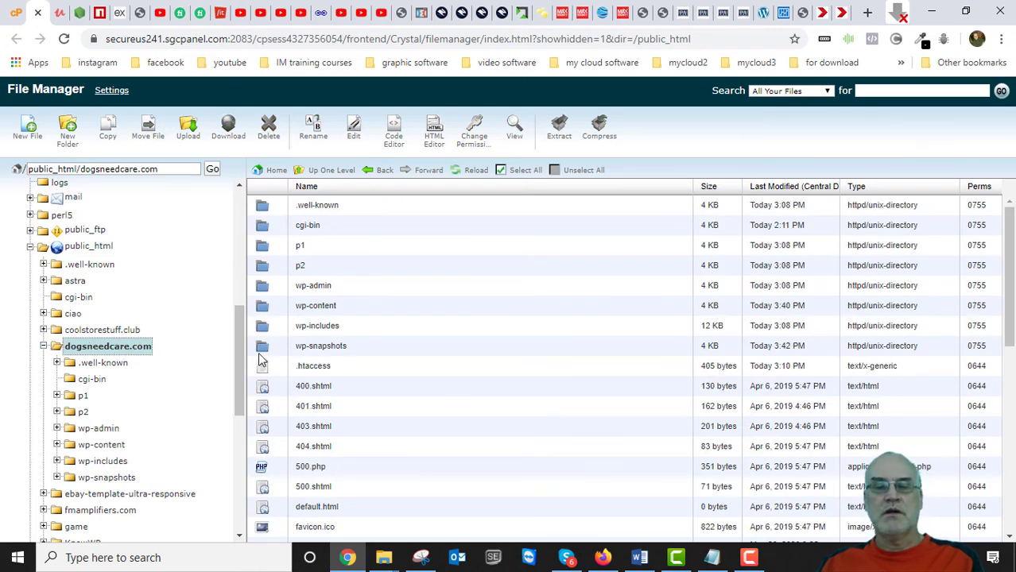
scroll(352, 343, "down", 7)
scroll(346, 354, "up", 7)
left_click(519, 171)
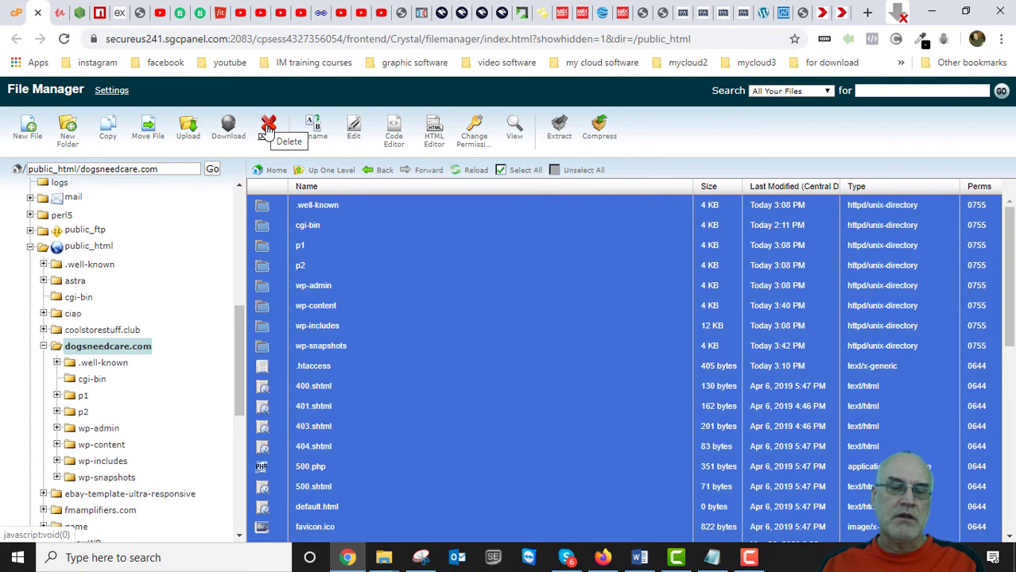
left_click(268, 127)
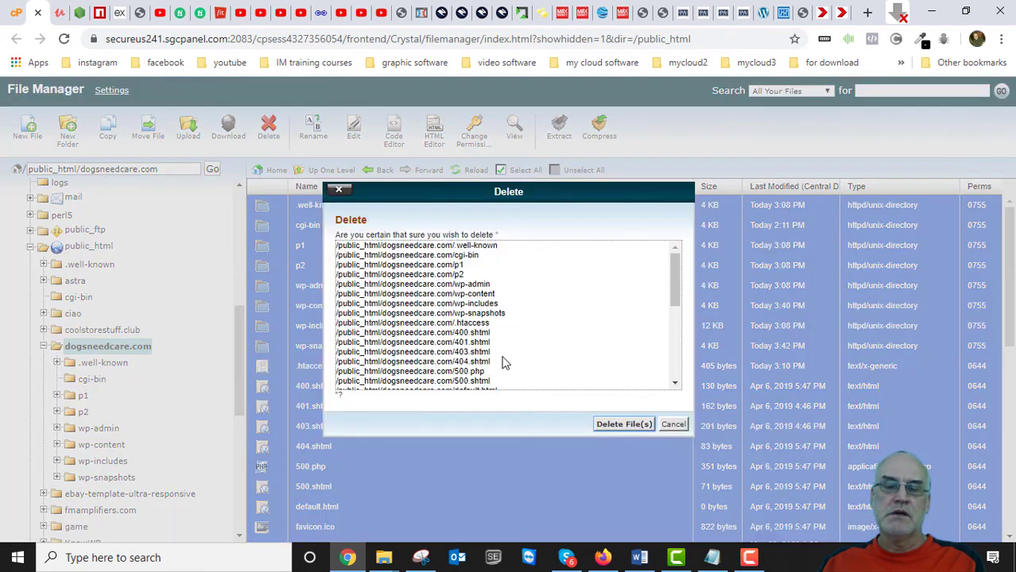
left_click(629, 429)
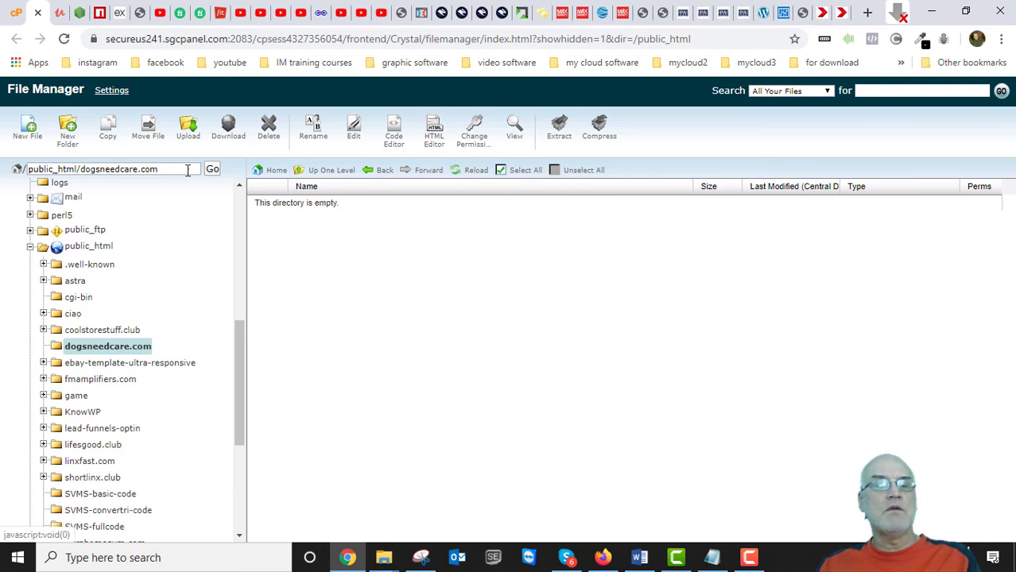
Upload installer.php and the Duplicator archive zip into the dogsneedcare.com folder.
left_click(187, 132)
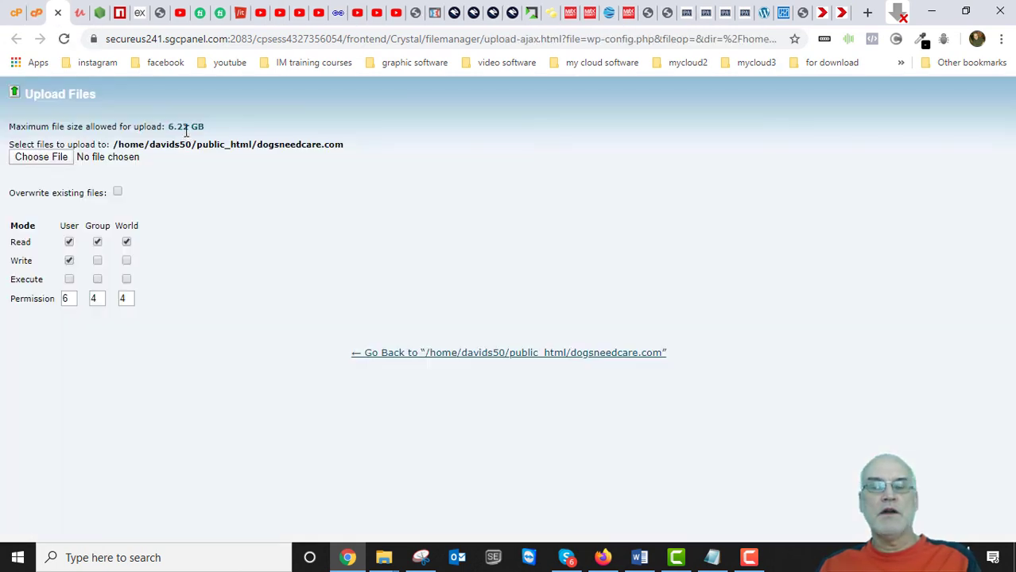
left_click(38, 160)
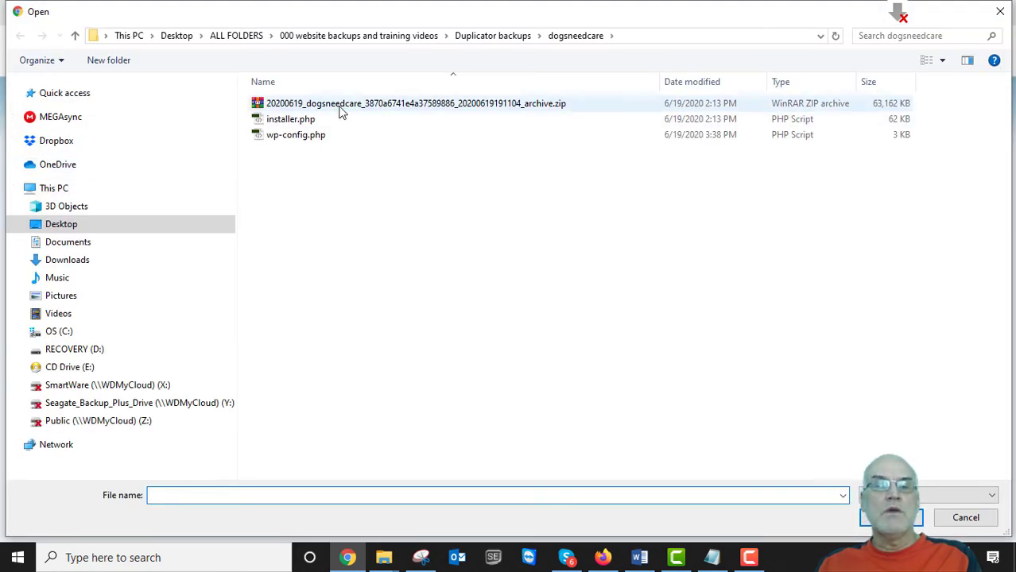
left_click(268, 123)
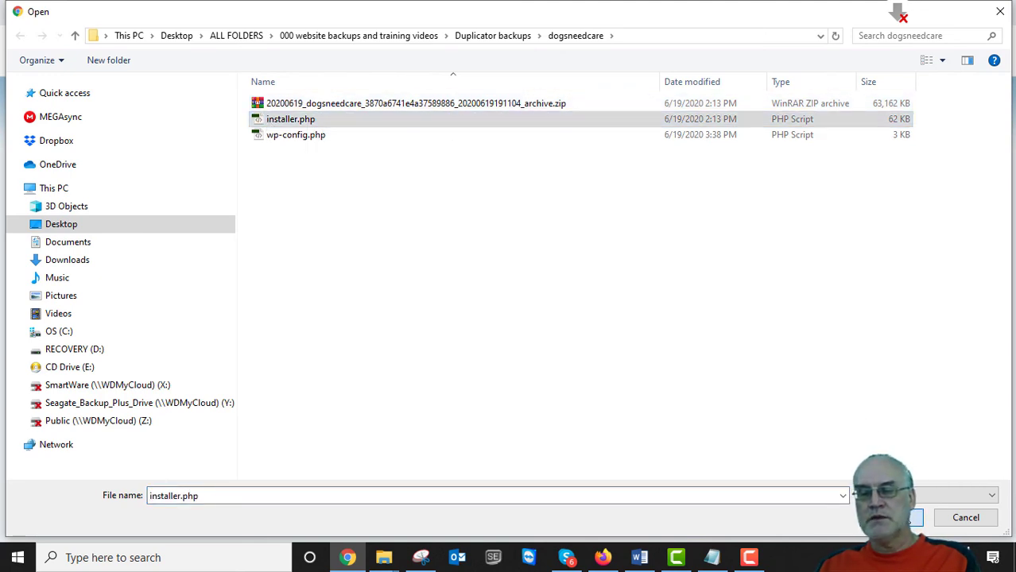
left_click(889, 517)
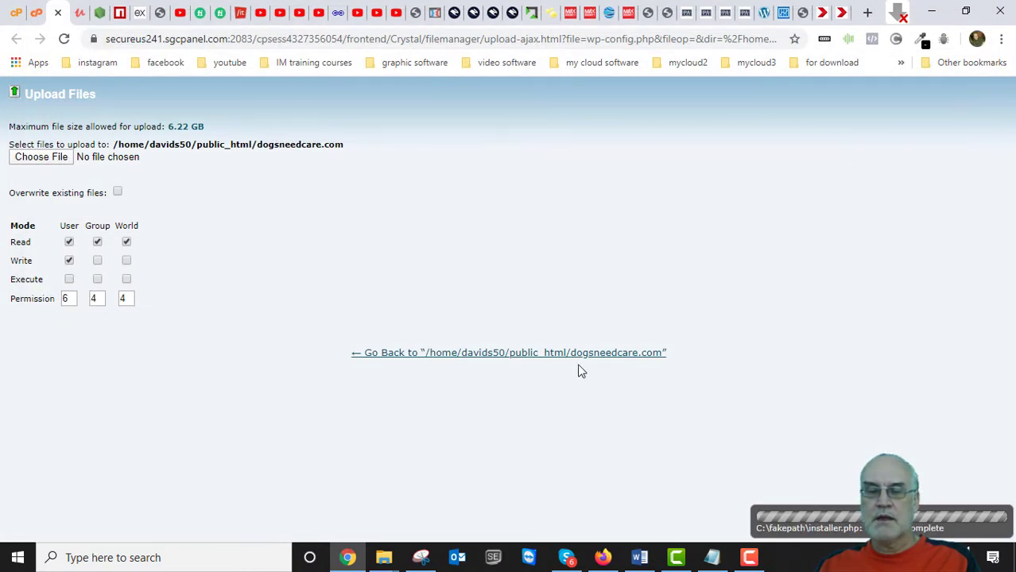
left_click(50, 162)
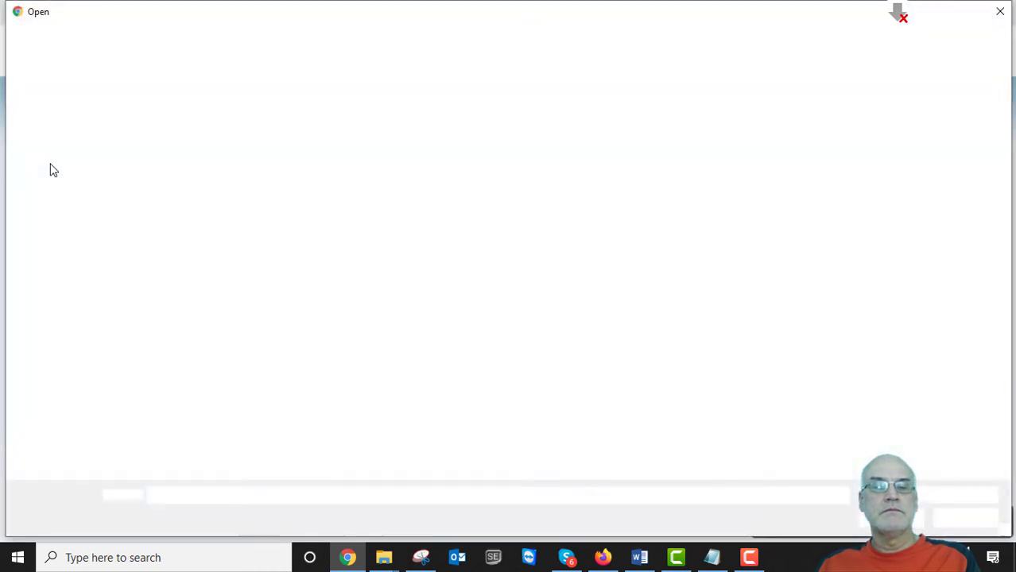
left_click(340, 107)
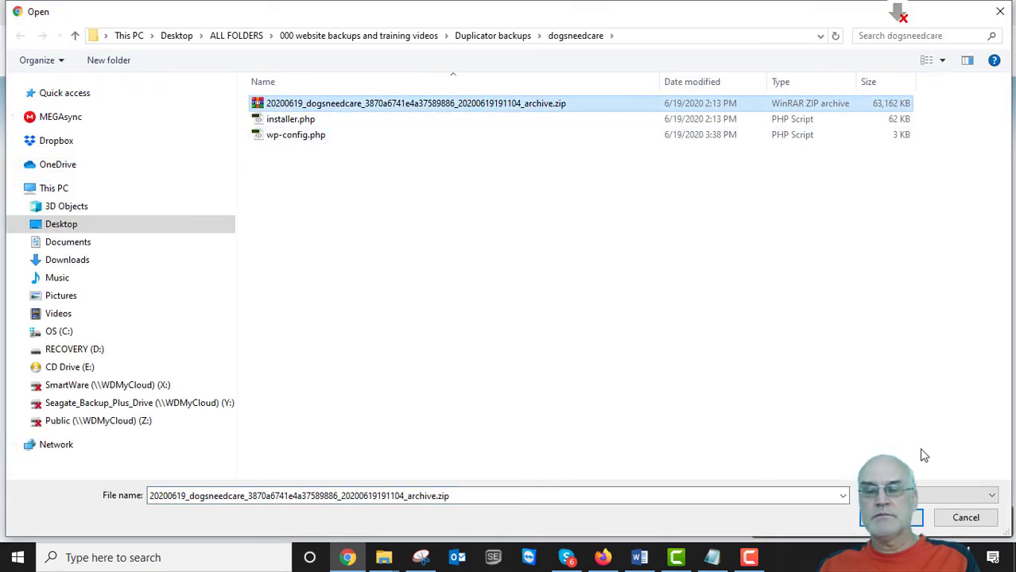
left_click(893, 517)
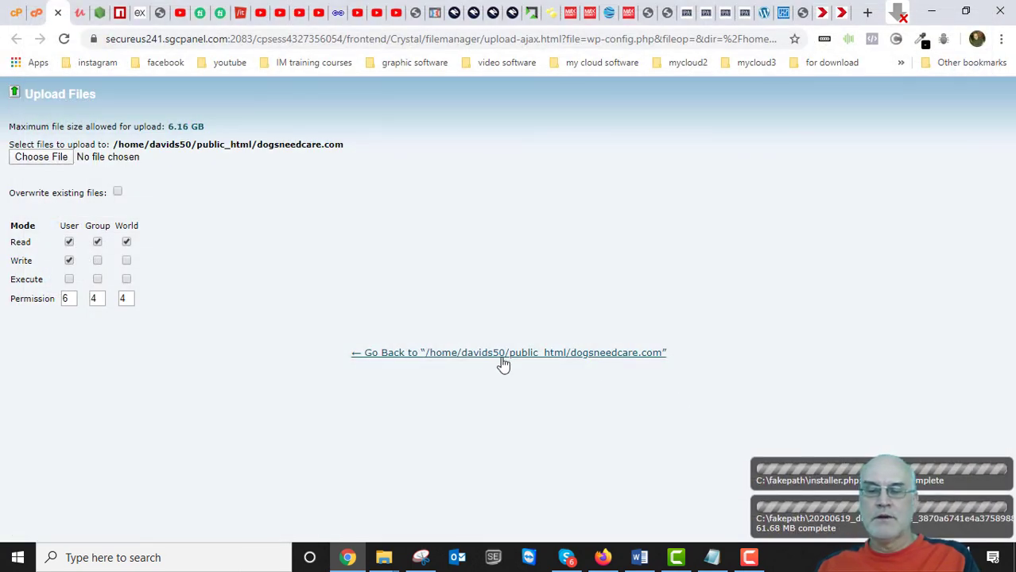
left_click(482, 354)
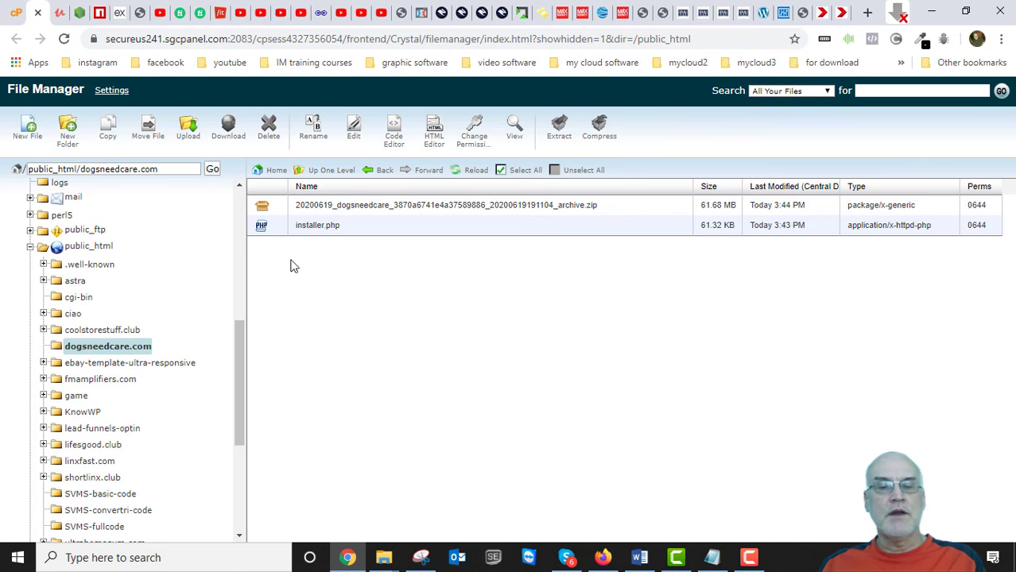
Refresh dogsneedcare.com to confirm both uploads are present, then return to the WordPress Duplicator tab.
left_click(104, 347)
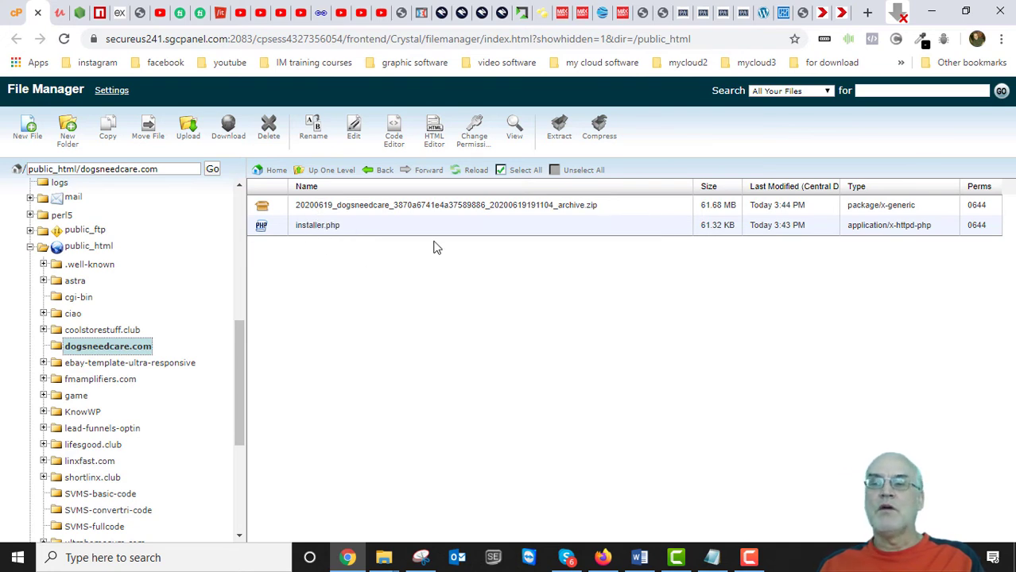
left_click(358, 229)
left_click(367, 229)
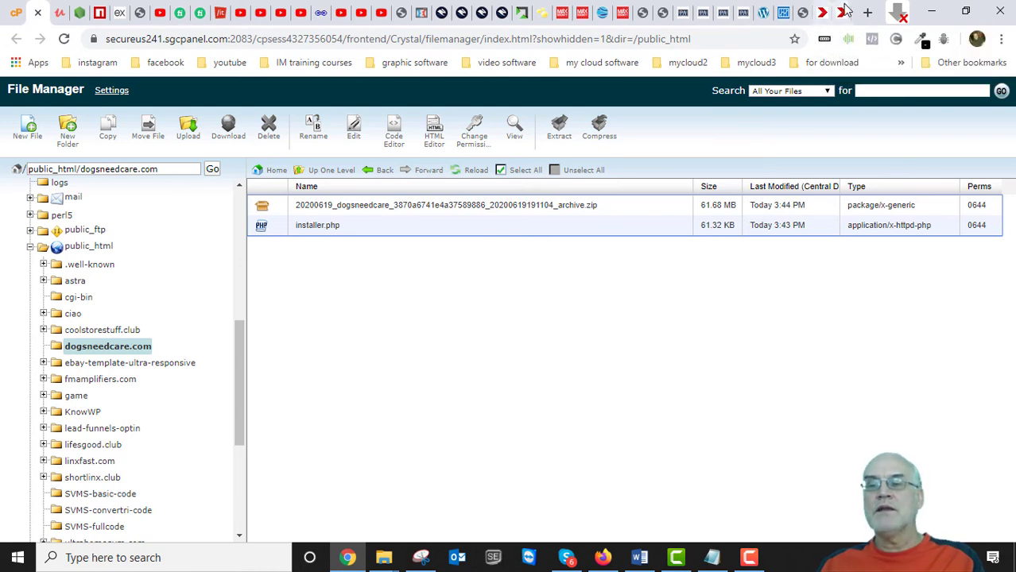
left_click(842, 16)
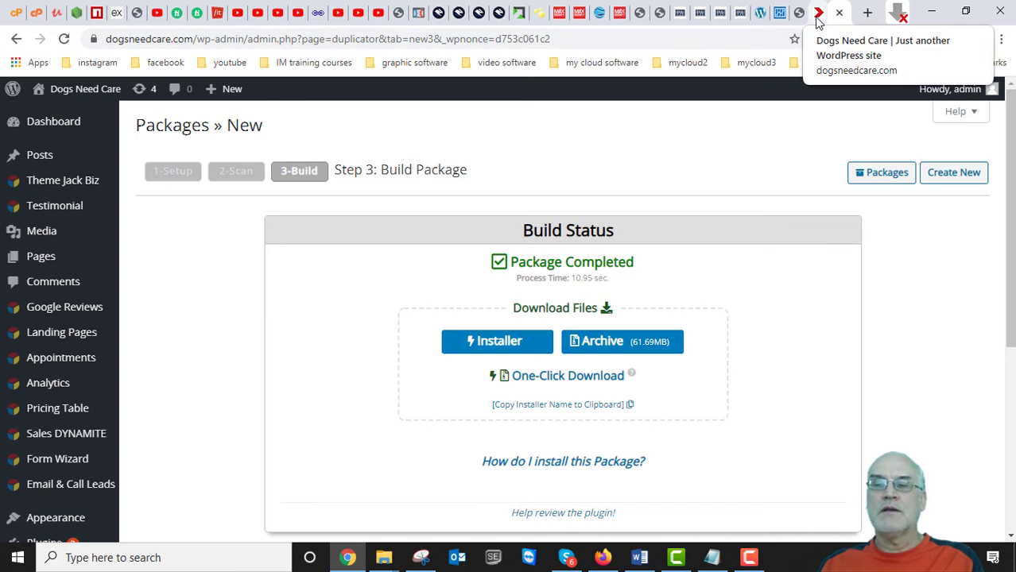
Load and reload the dogsneedcare.com home page, confirming it now returns 403 Forbidden.
left_click_drag(575, 39, 190, 45)
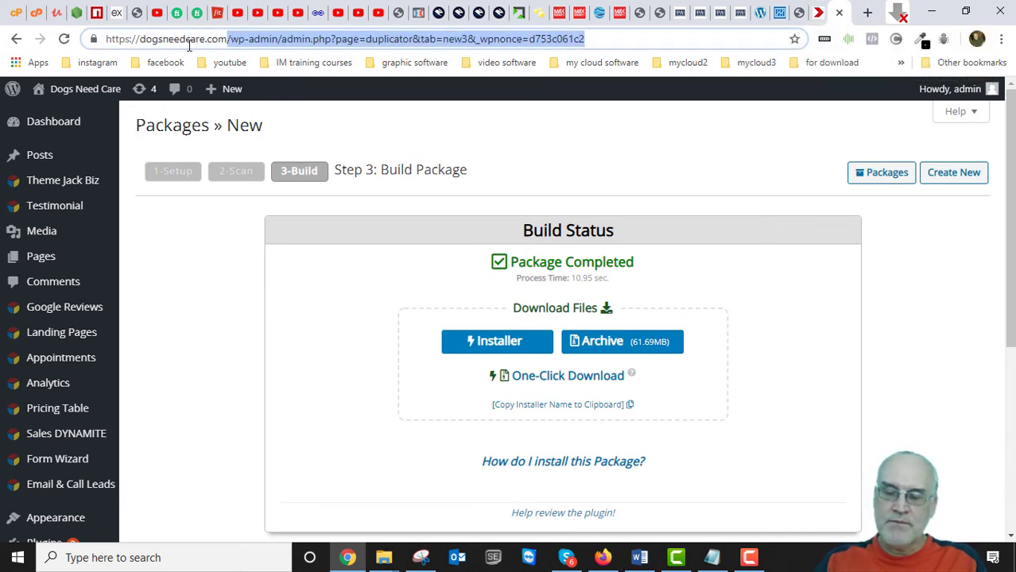
key("BackSpace")
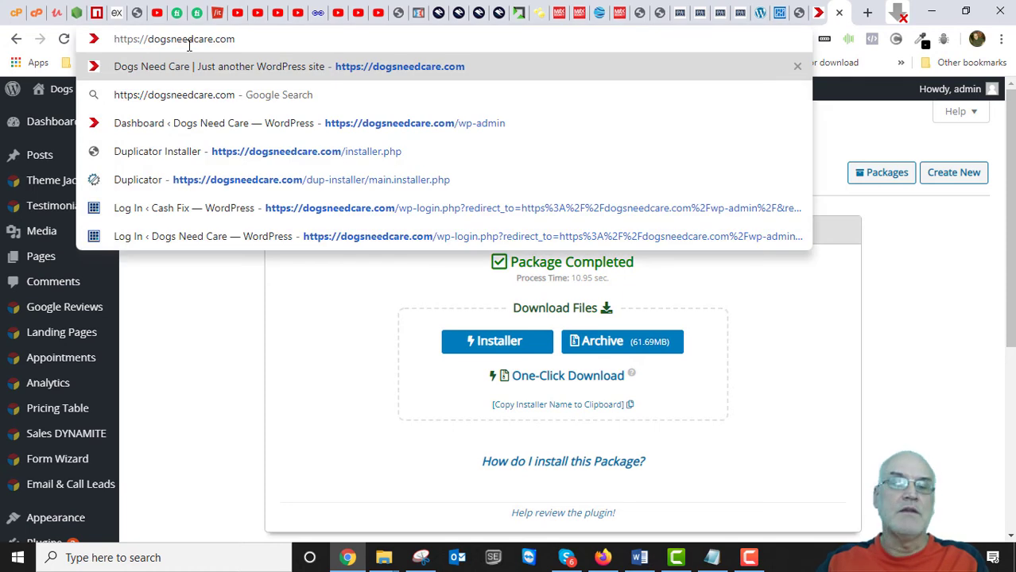
key("Return")
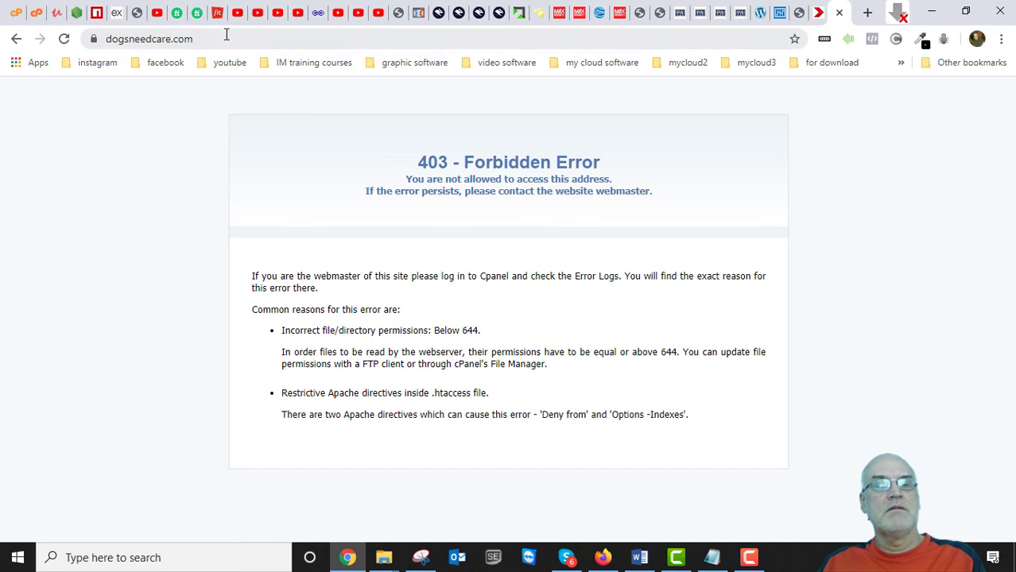
left_click(818, 16)
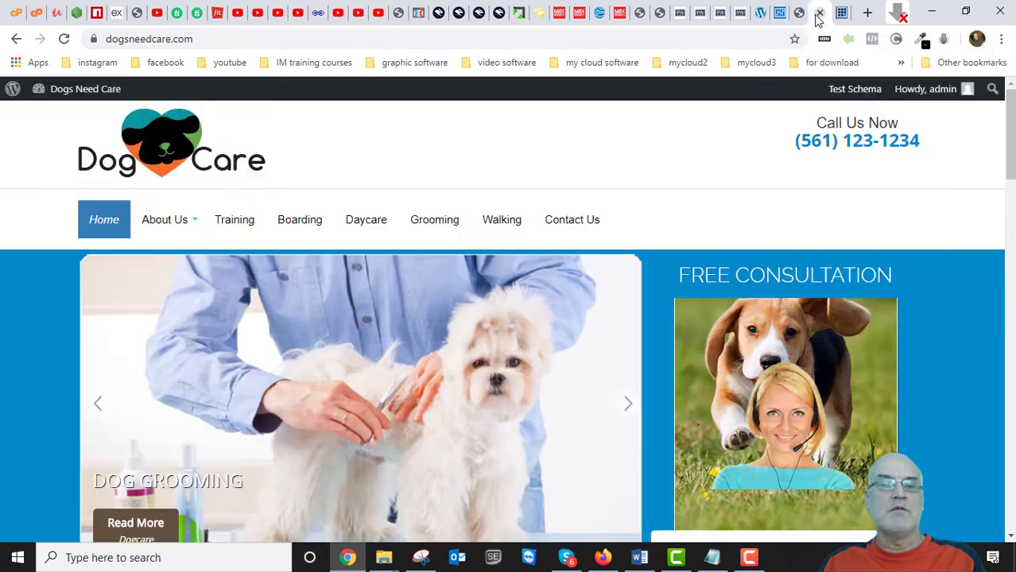
scroll(578, 179, "down", 3)
scroll(578, 179, "up", 3)
left_click(837, 14)
left_click(819, 17)
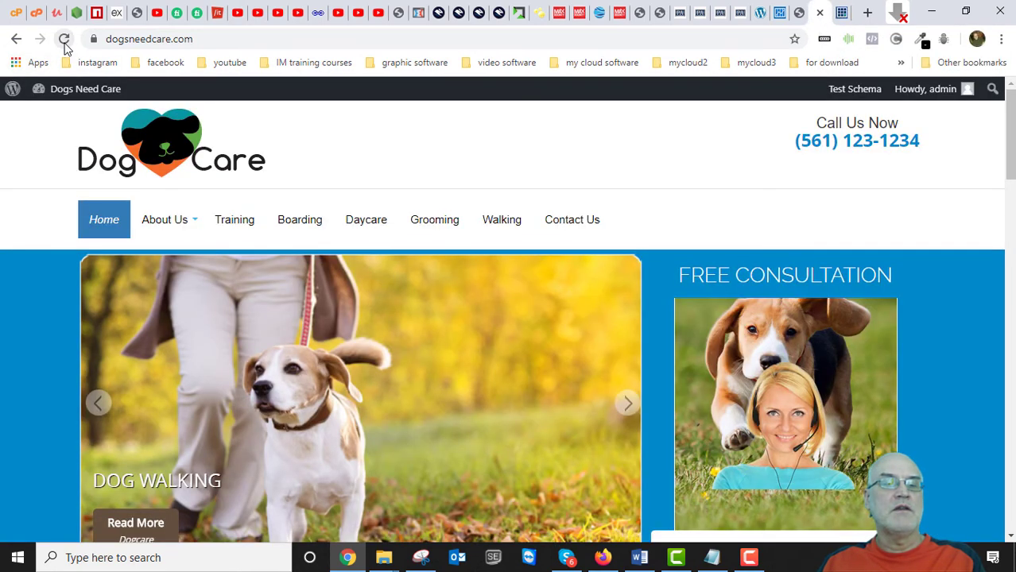
left_click(64, 40)
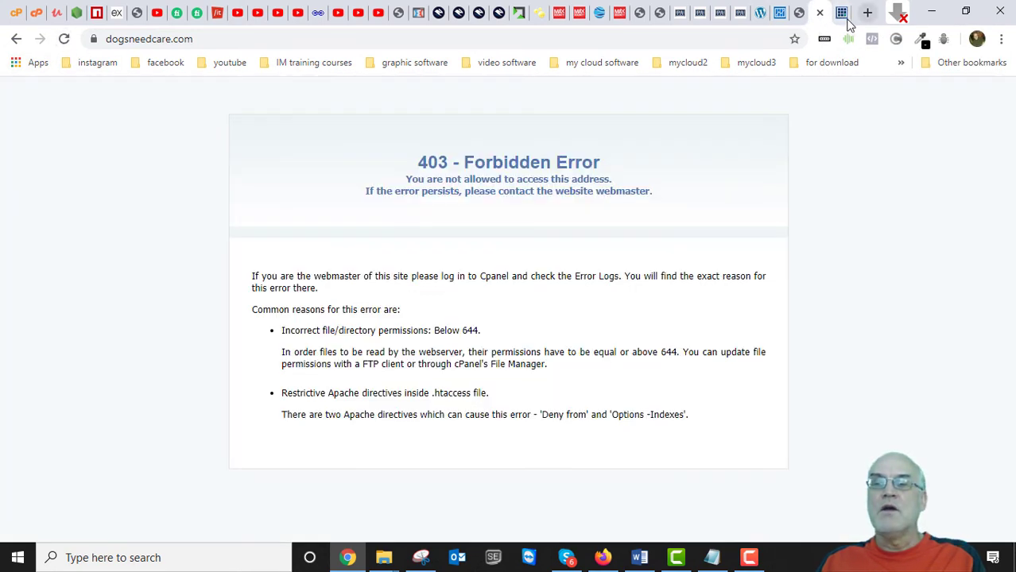
Load dogsneedcare.com/wp-admin, getting an Internal Server Error, then replace it with installer.php.
left_click(227, 38)
left_click(228, 38)
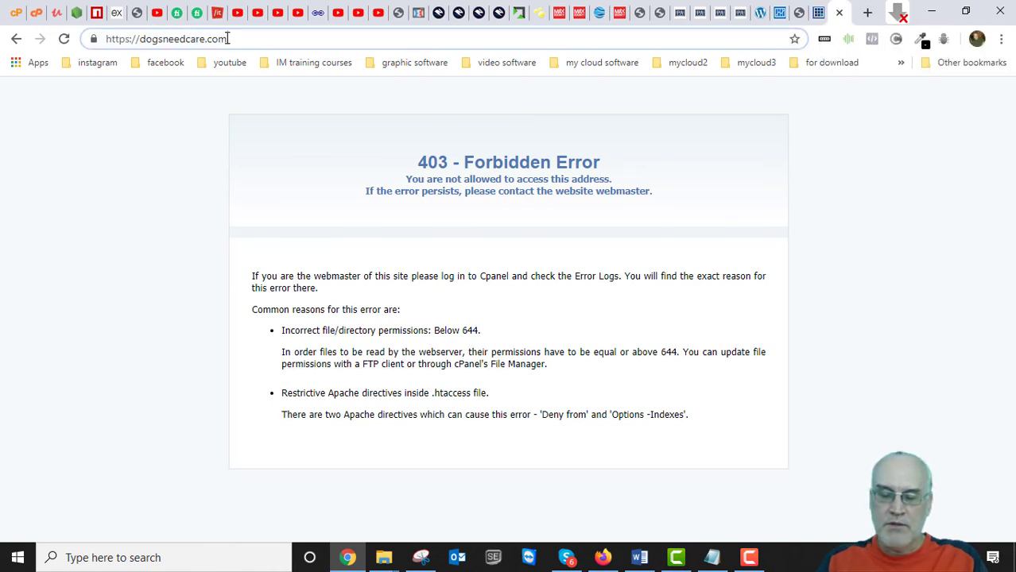
type("/wp")
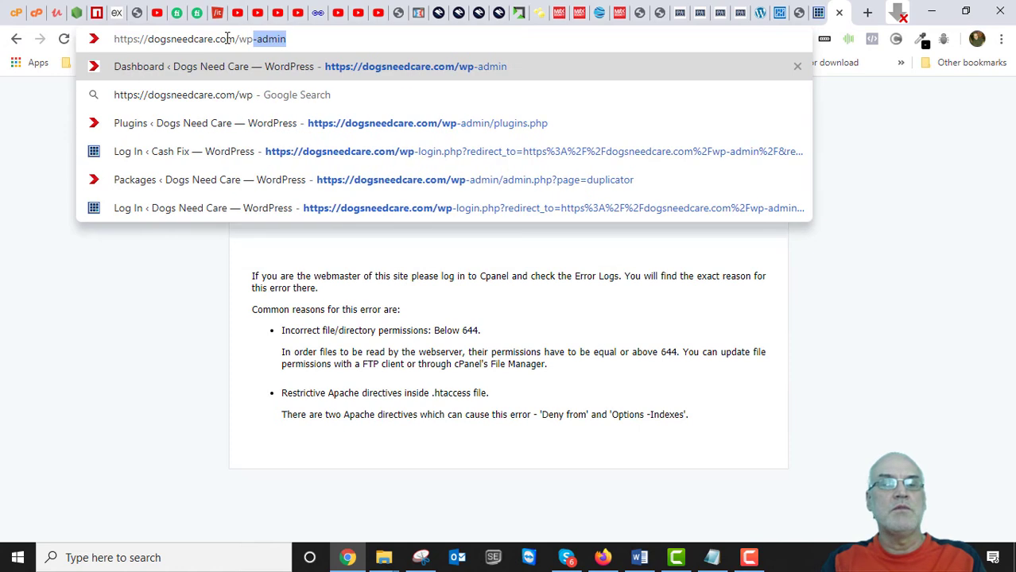
type("-admin")
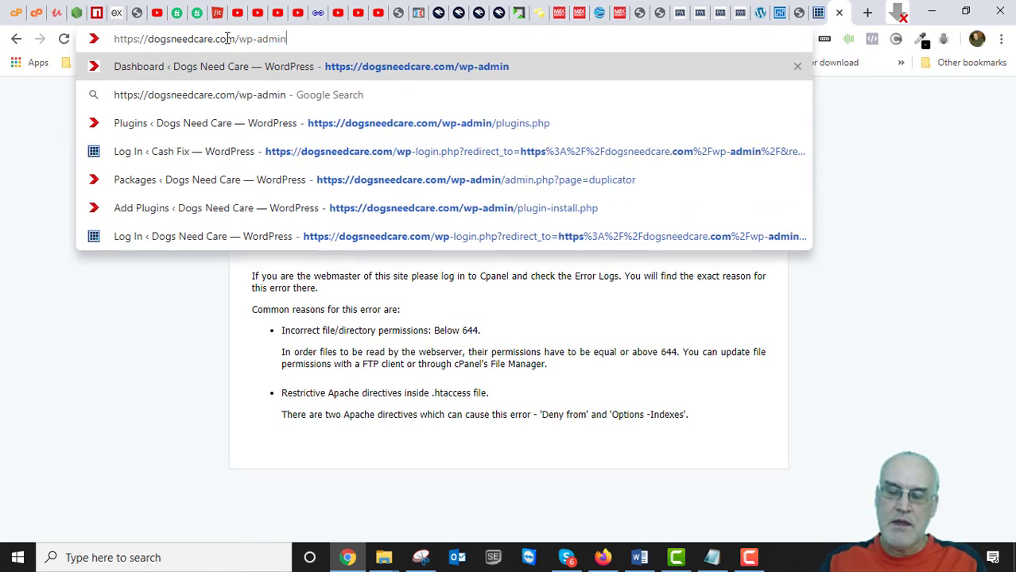
key("Return")
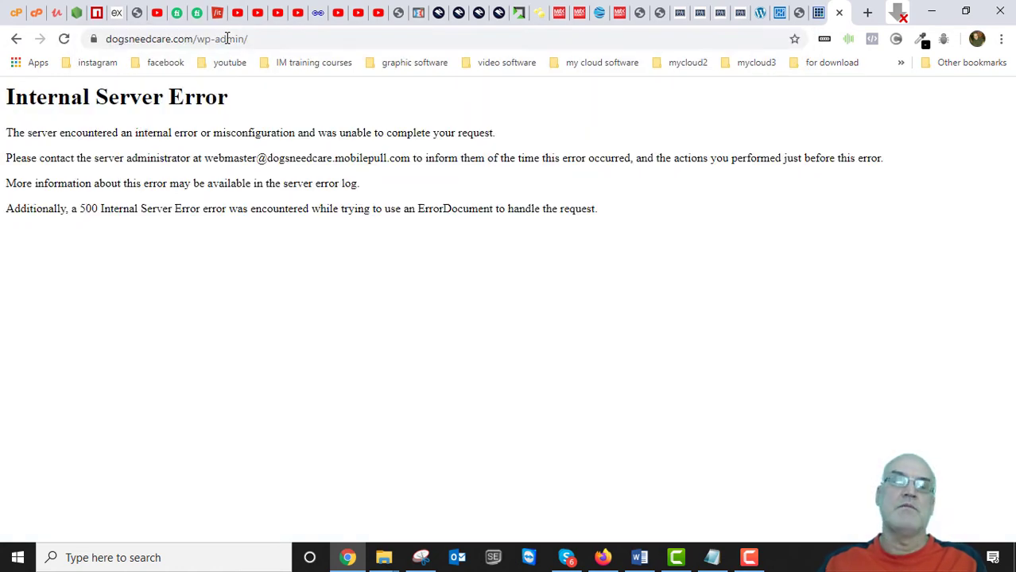
left_click_drag(262, 38, 198, 39)
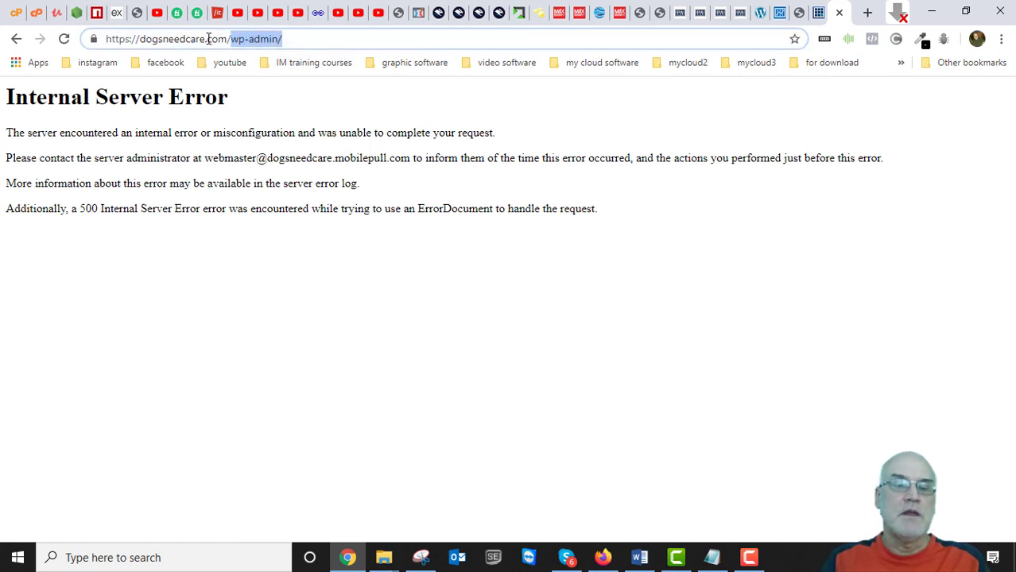
type("installer.php")
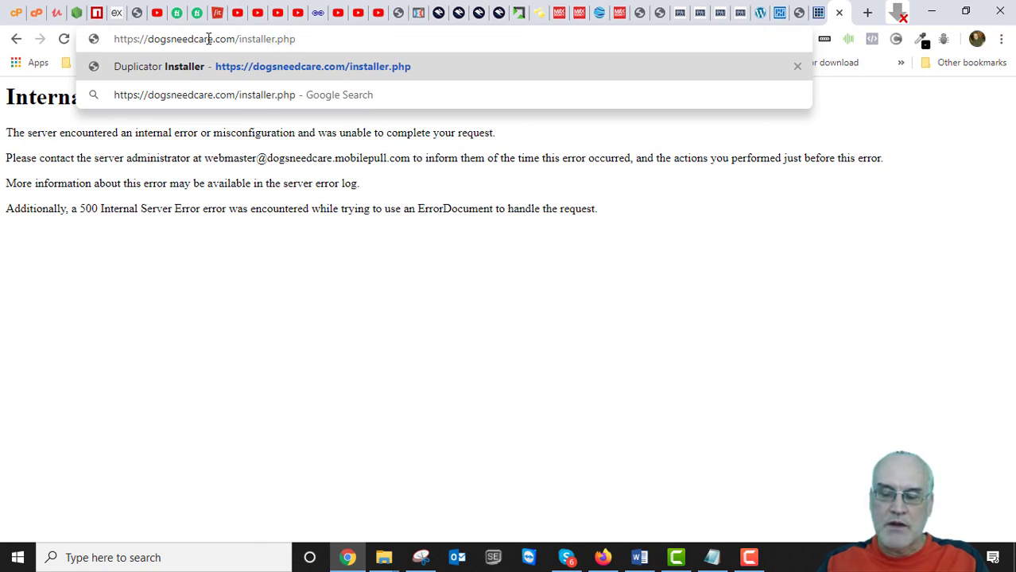
Load installer.php, expand the Step 1 extraction options, and accept the terms and notices.
key("Return")
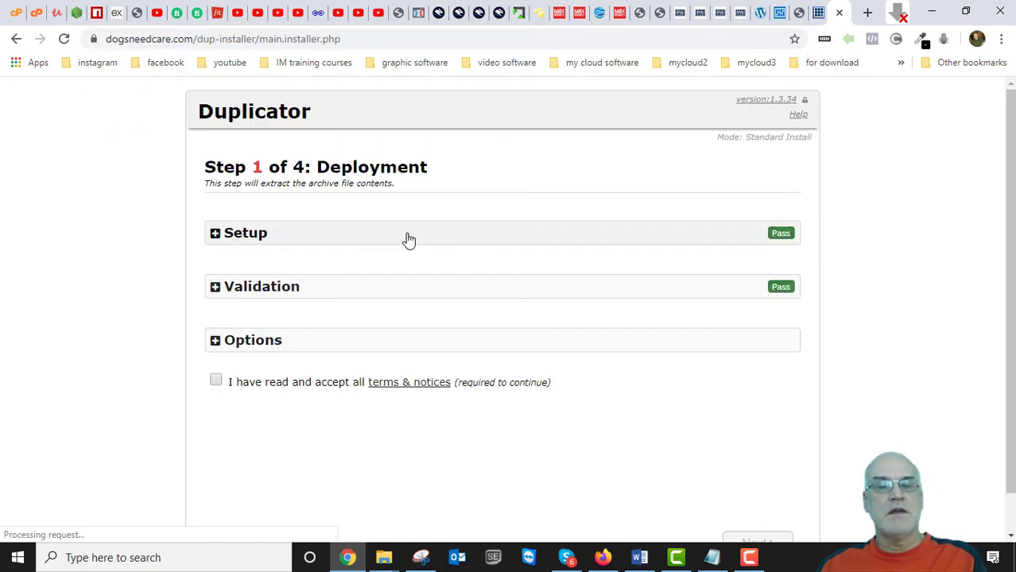
left_click(216, 342)
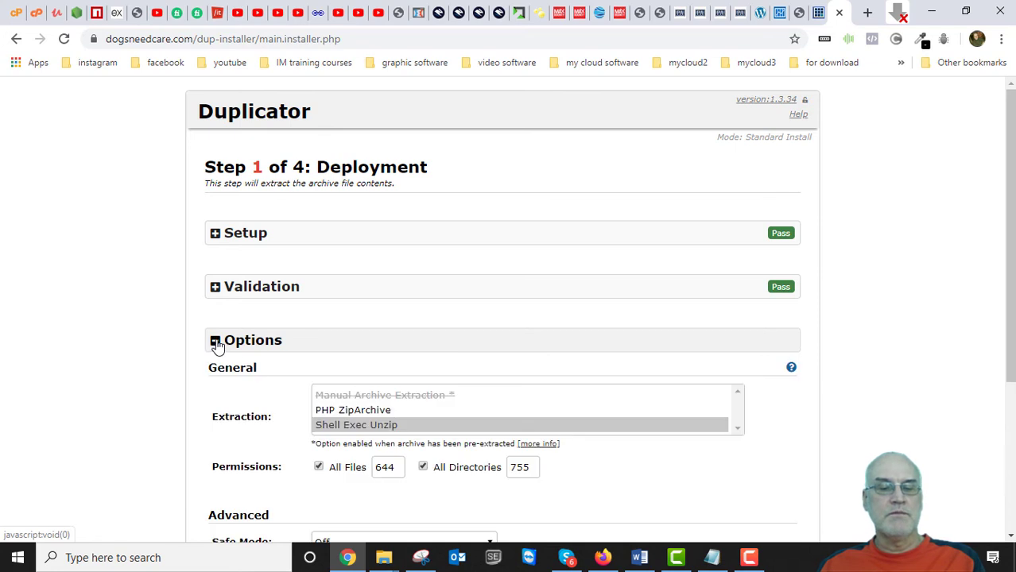
scroll(215, 343, "down", 3)
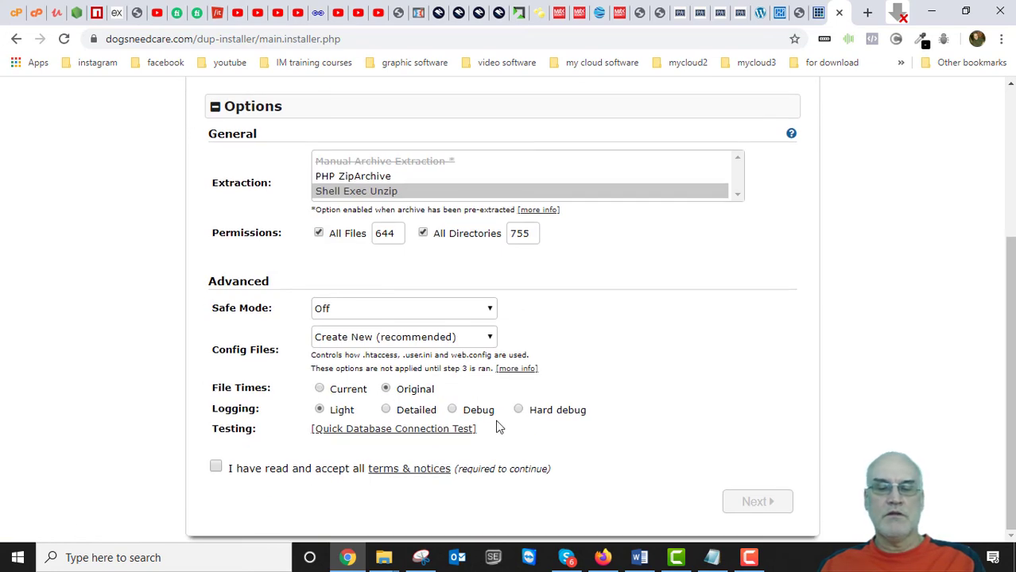
left_click(216, 468)
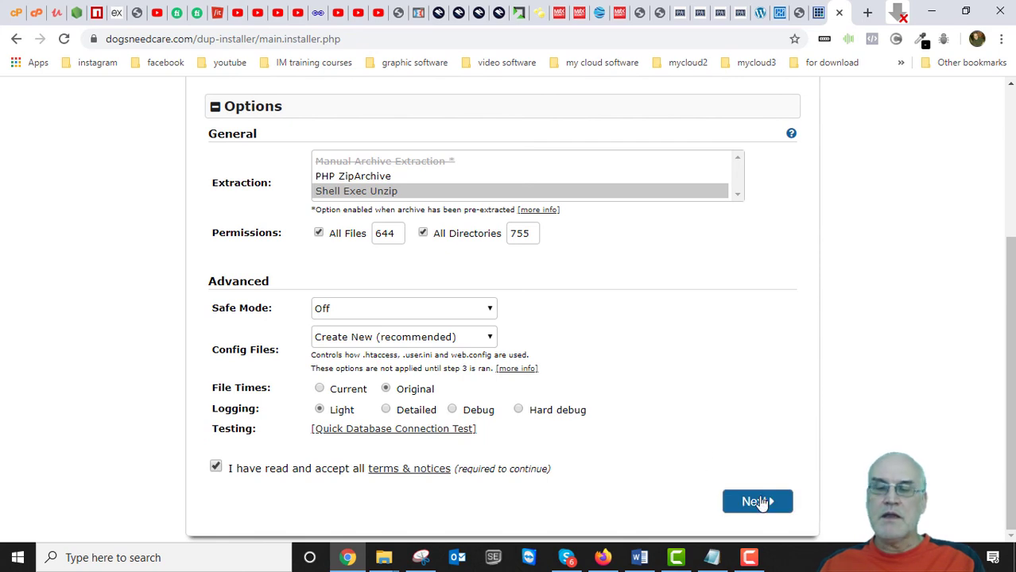
Extract the archive, check that Step 2's Host is localhost, and bring up the Notepad database notes.
left_click(757, 506)
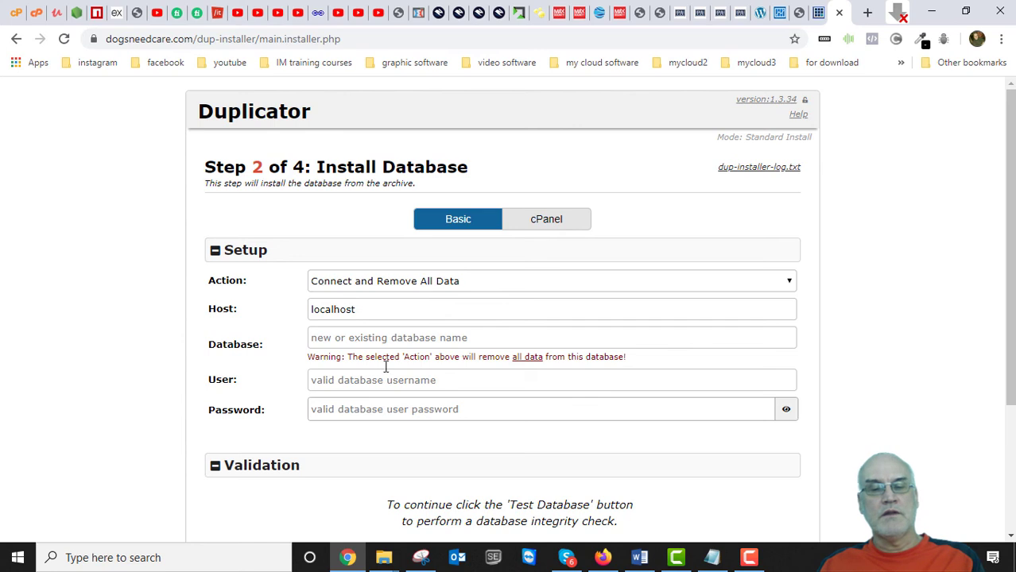
left_click(379, 309)
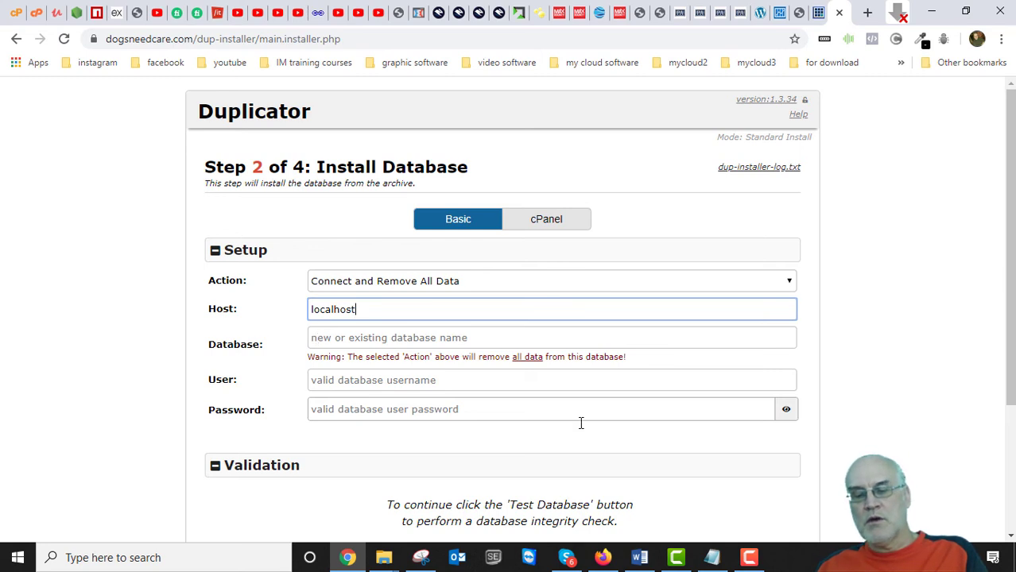
left_click(712, 559)
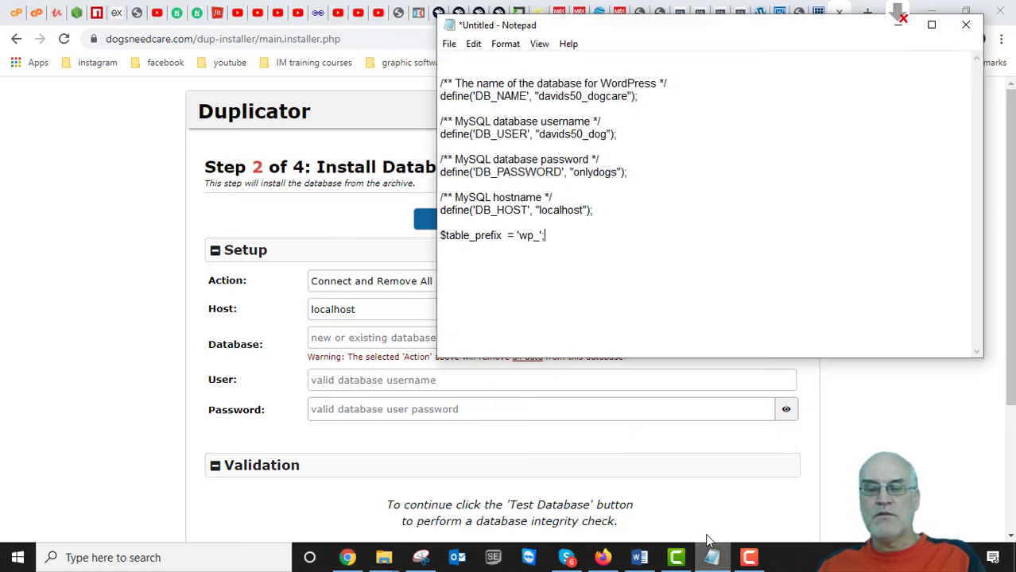
Copy the database name from the Notepad notes into the installer's Database field.
left_click_drag(720, 33, 805, 137)
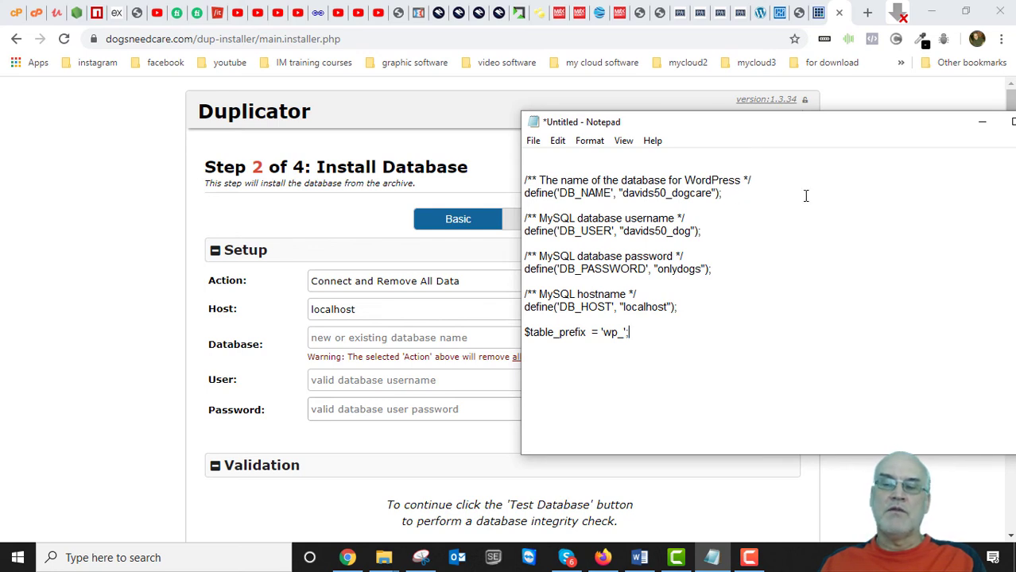
mouse_move(730, 133)
left_mouse_down()
mouse_move(696, 59)
mouse_move(703, 133)
mouse_move(742, 116)
mouse_move(726, 117)
left_mouse_up()
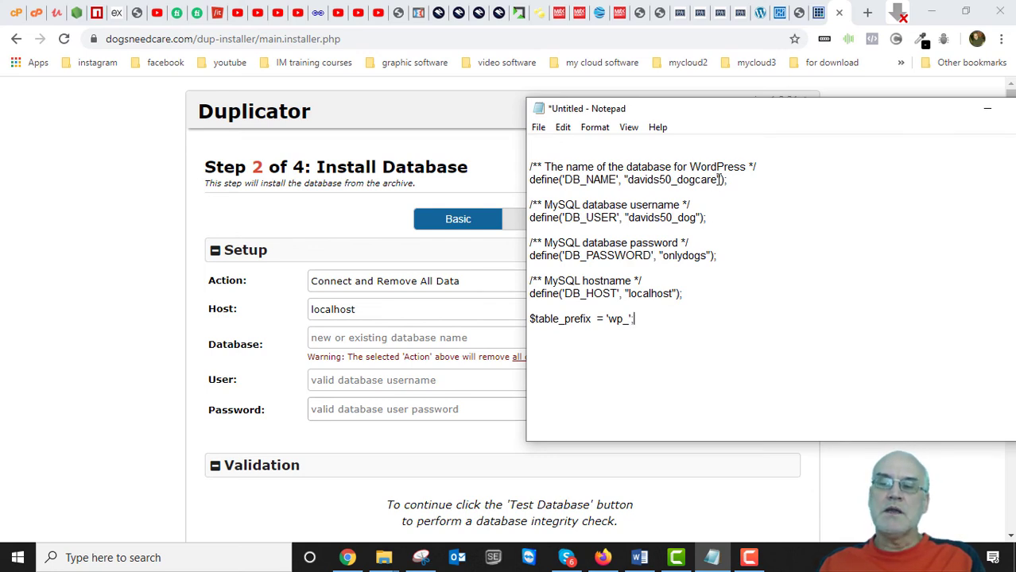
left_click_drag(718, 180, 627, 184)
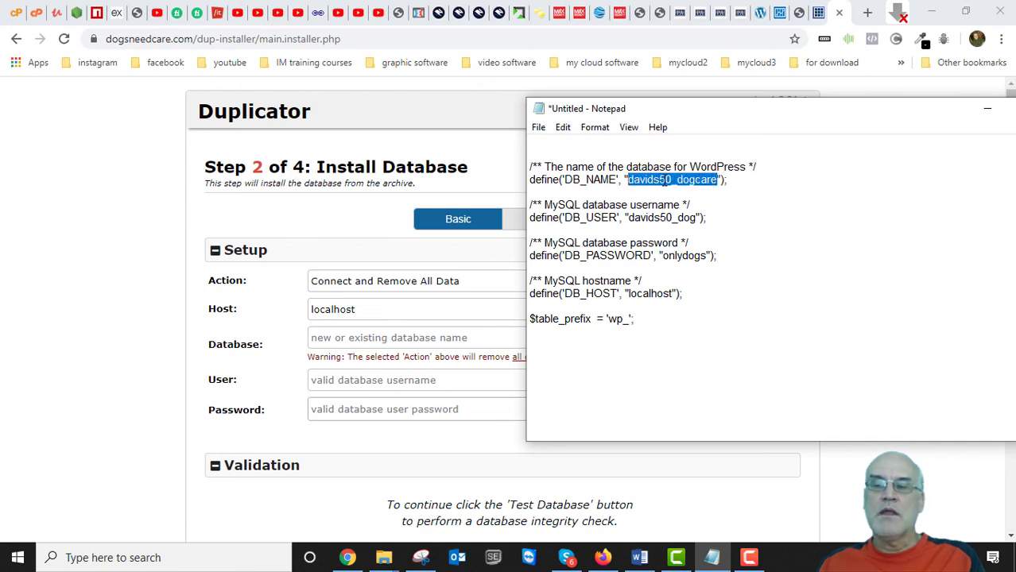
right_click(660, 181)
left_click(695, 229)
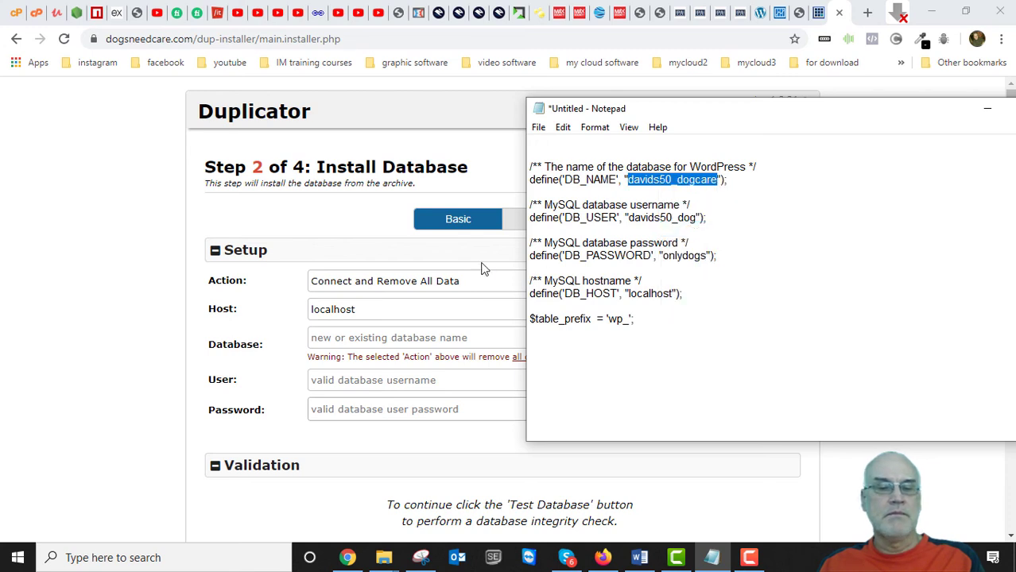
left_click(379, 337)
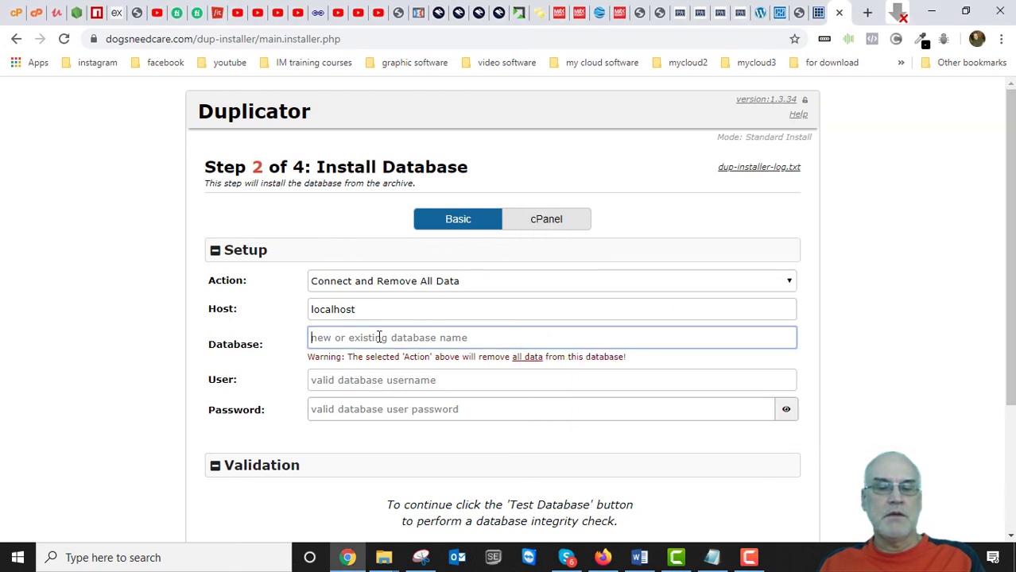
right_click(379, 338)
left_click(421, 223)
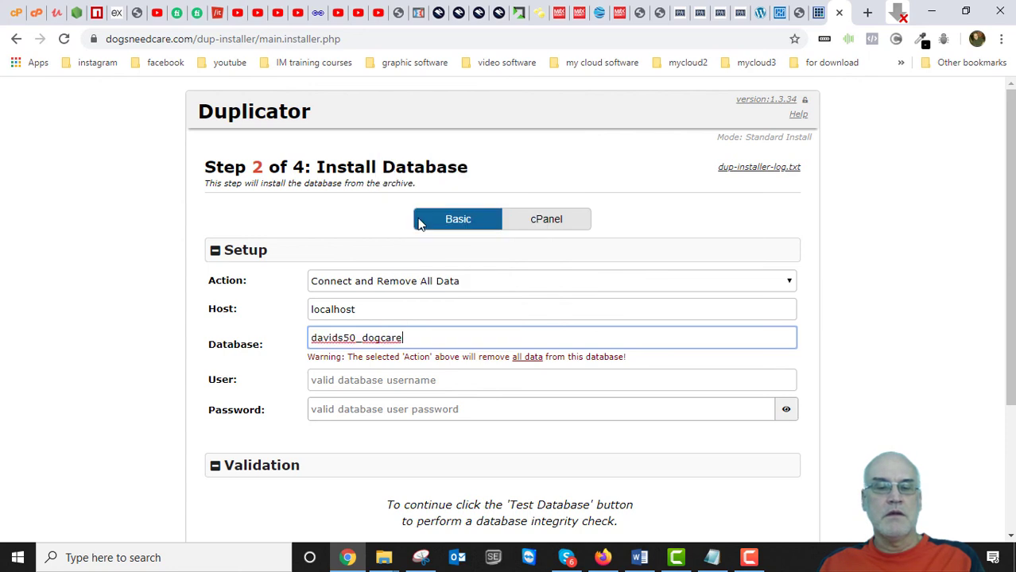
Copy the database username from the notes into the installer's User field.
left_click(712, 557)
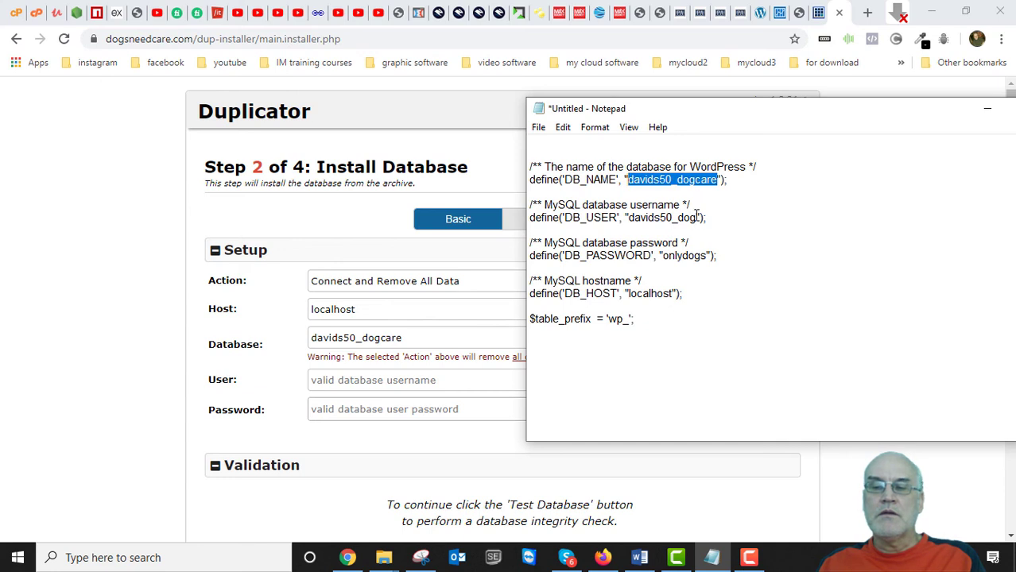
left_click_drag(697, 217, 625, 219)
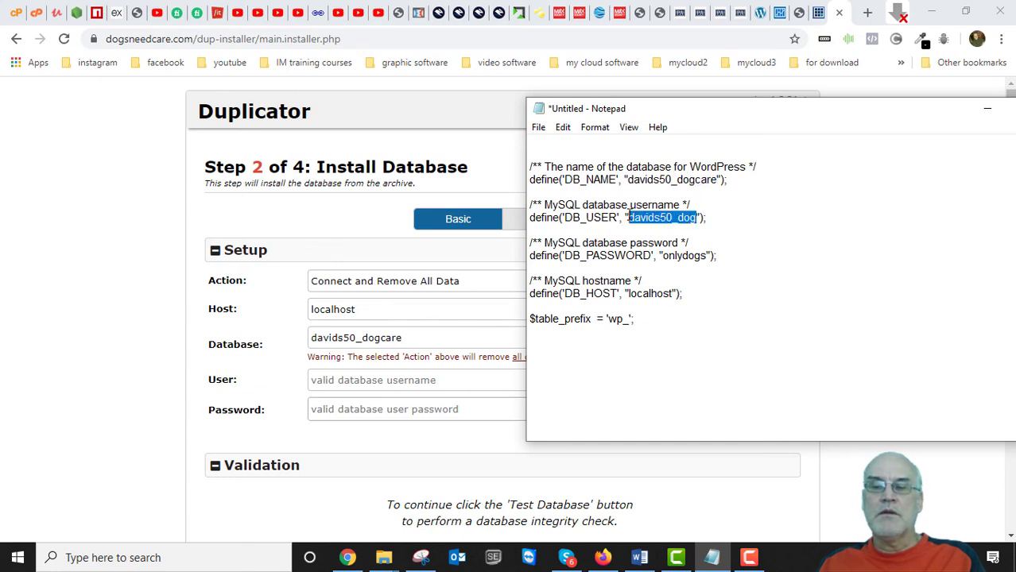
right_click(655, 212)
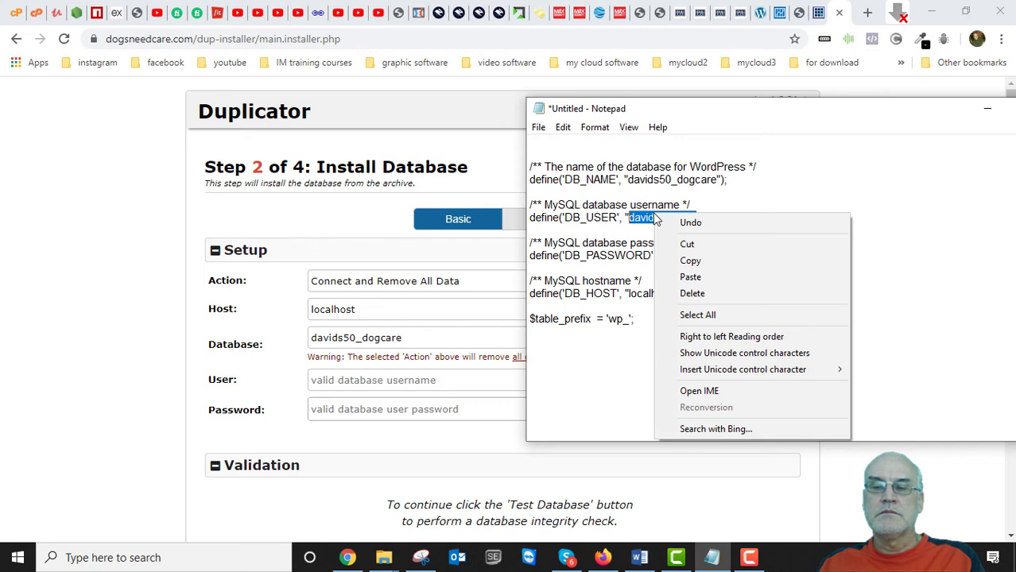
left_click(690, 260)
left_click(372, 388)
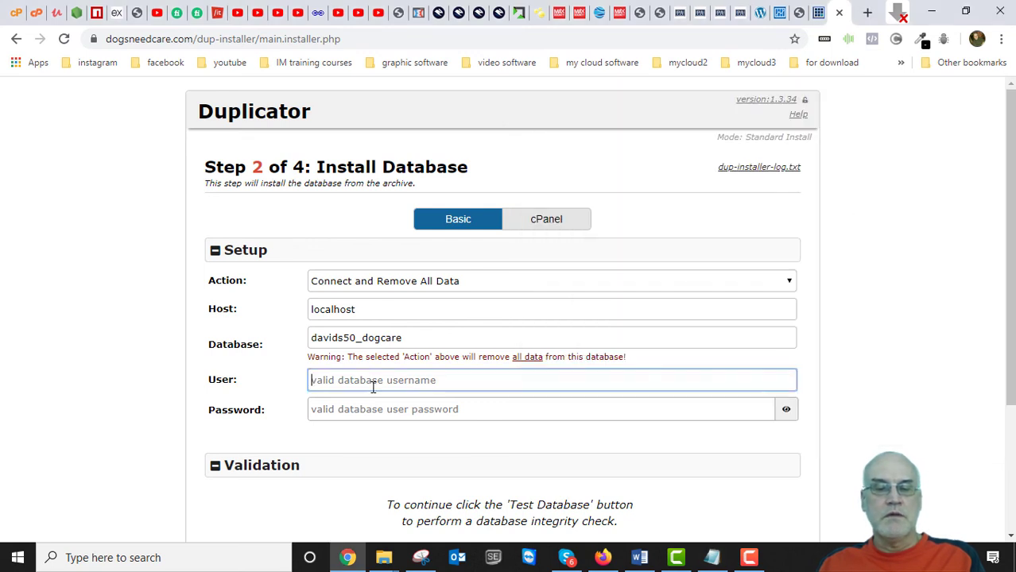
right_click(374, 387)
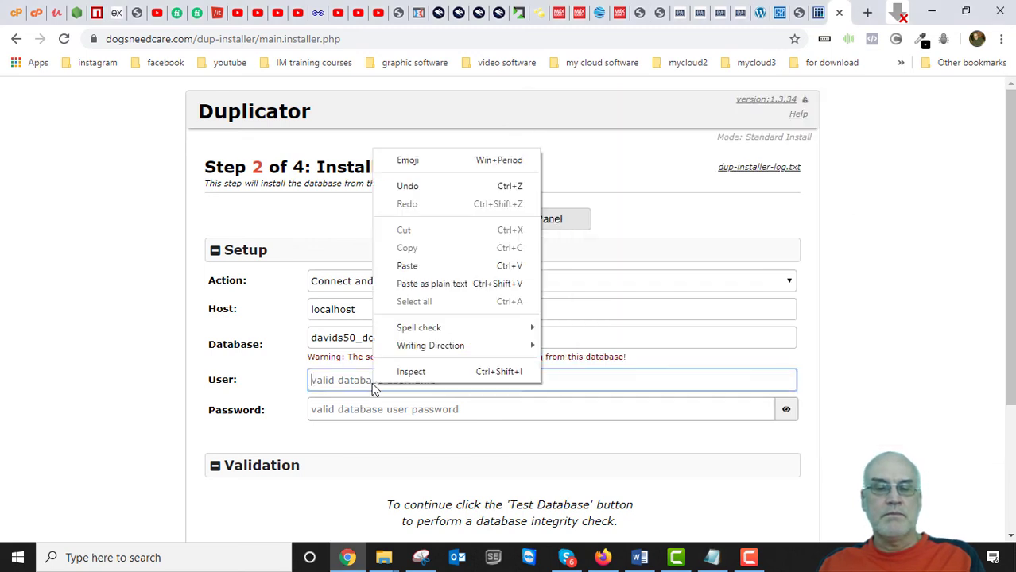
left_click(402, 266)
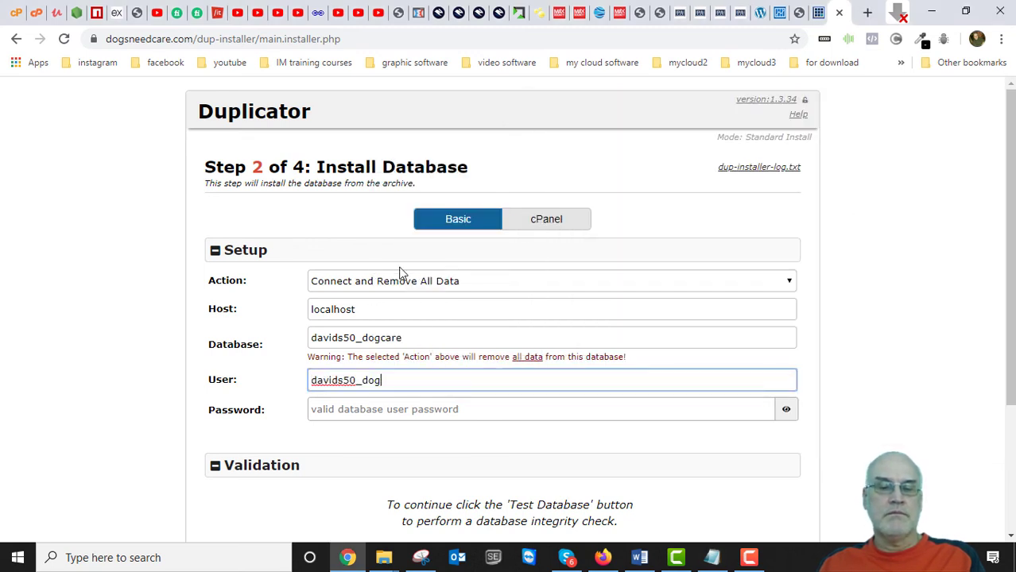
Copy the database password from the notes into the installer's Password field.
left_click(713, 558)
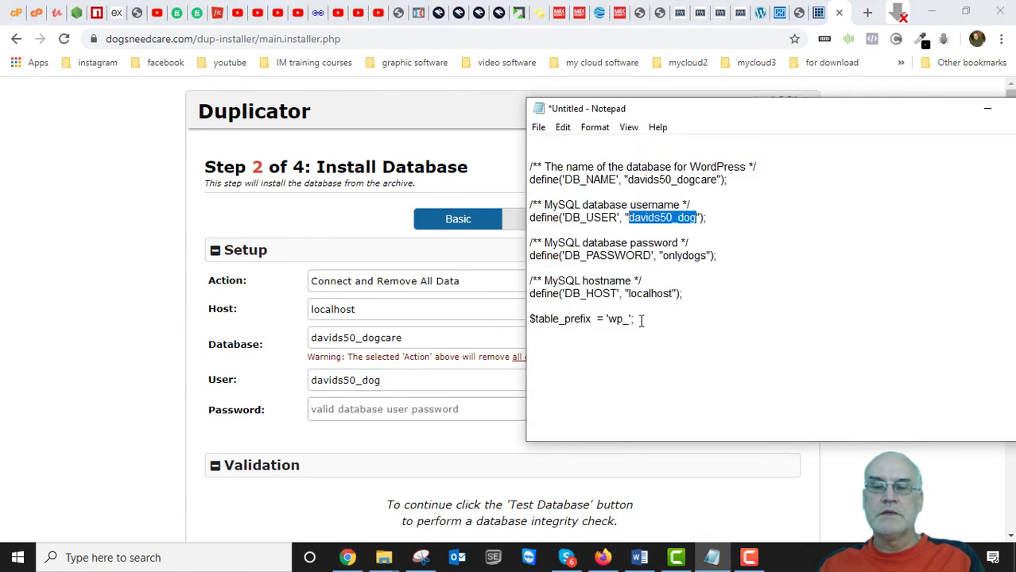
left_click_drag(707, 256, 664, 260)
right_click(685, 250)
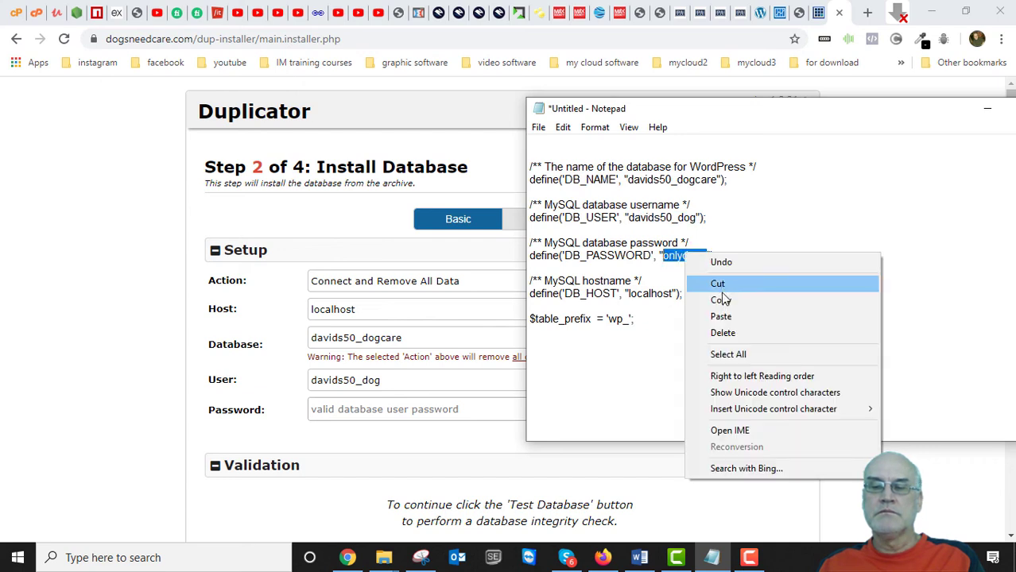
left_click(720, 299)
left_click(345, 410)
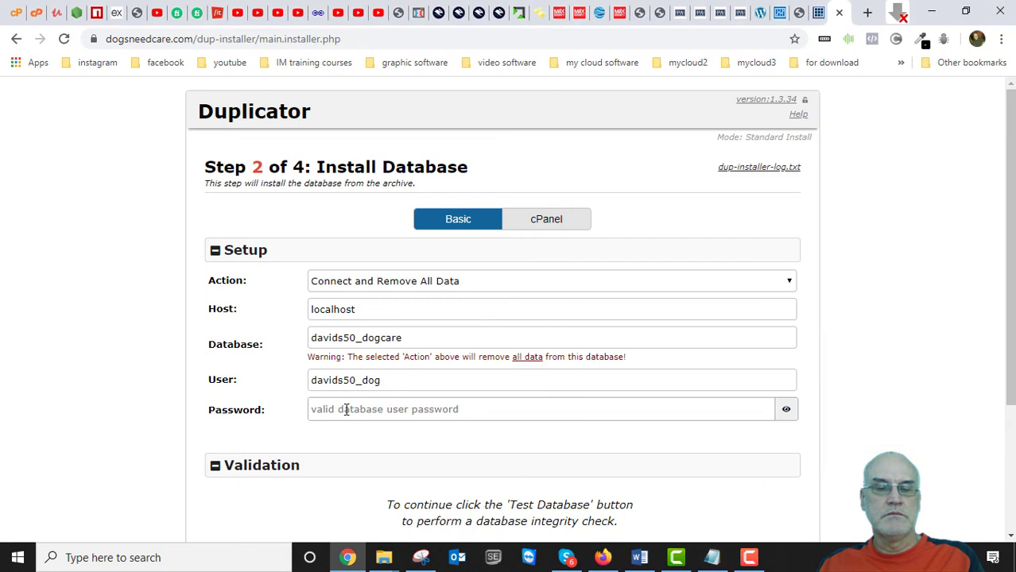
right_click(346, 411)
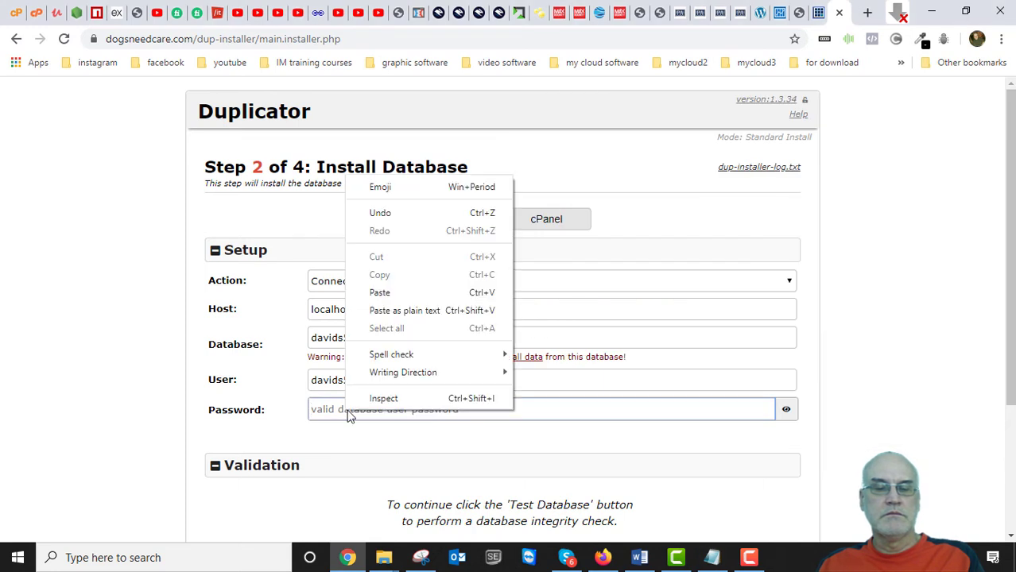
left_click(380, 293)
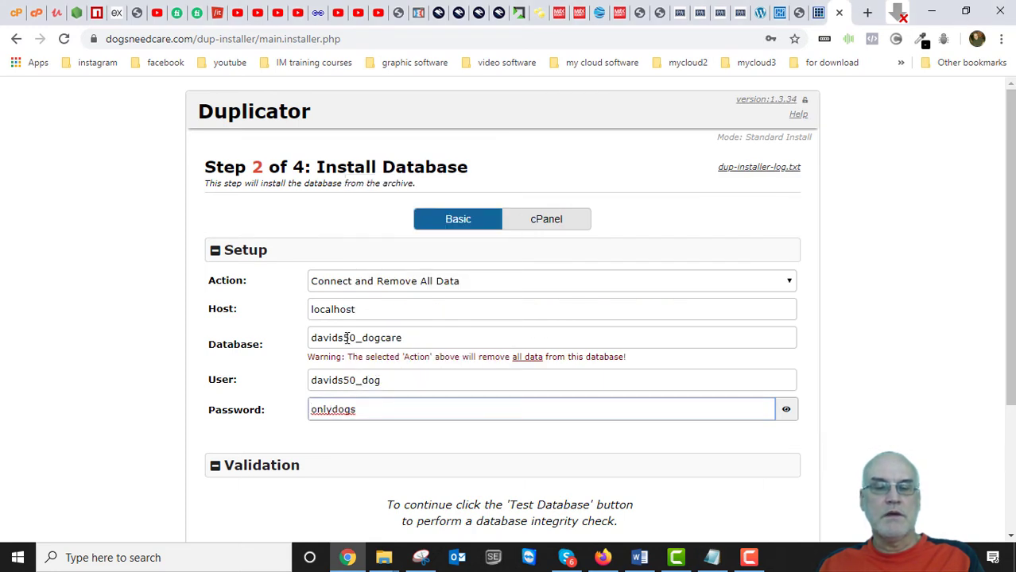
scroll(447, 442, "down", 3)
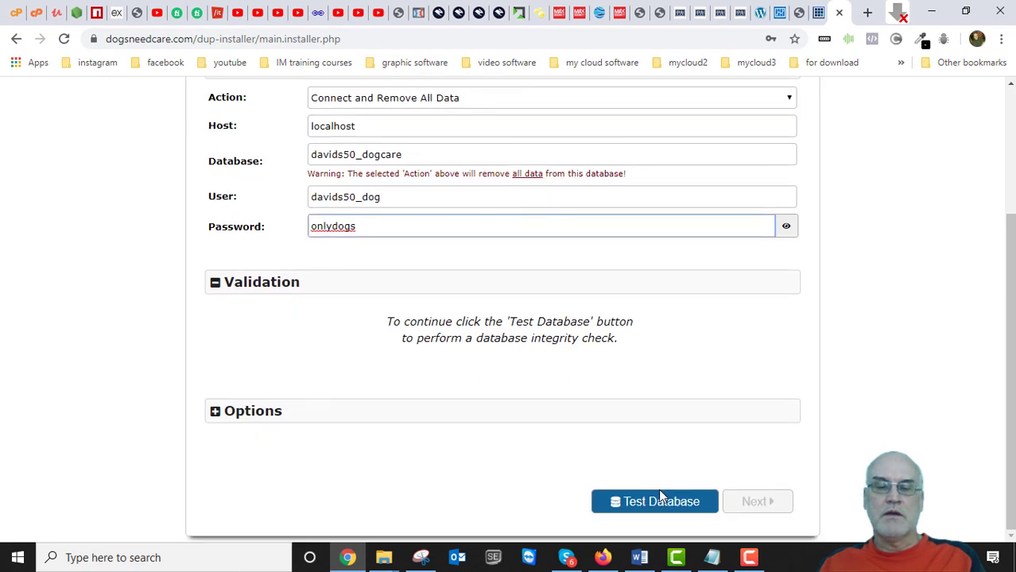
Test the localhost/dogcare connection and confirm Requirements Pass and Notices Good.
left_click(665, 502)
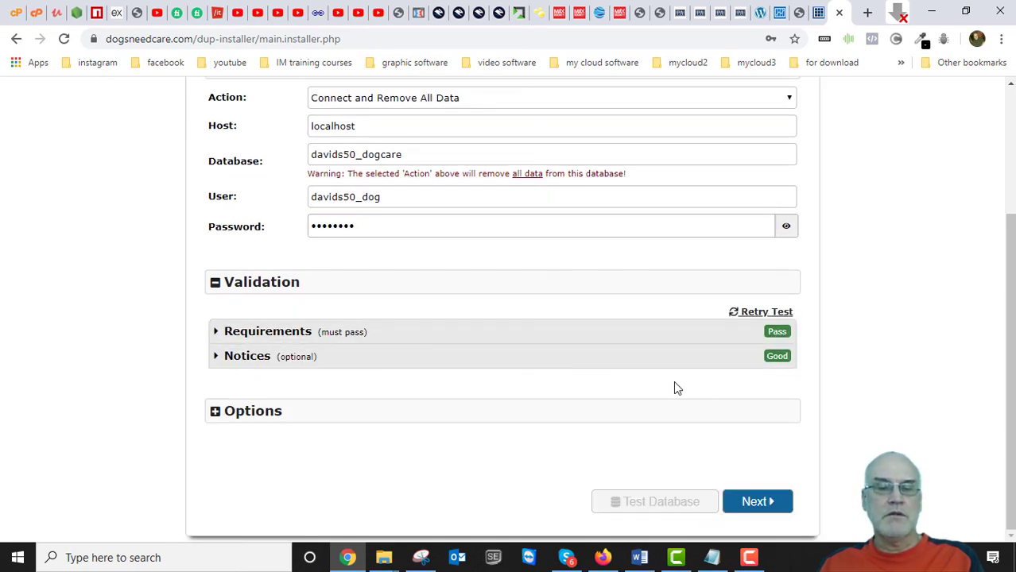
scroll(708, 379, "up", 3)
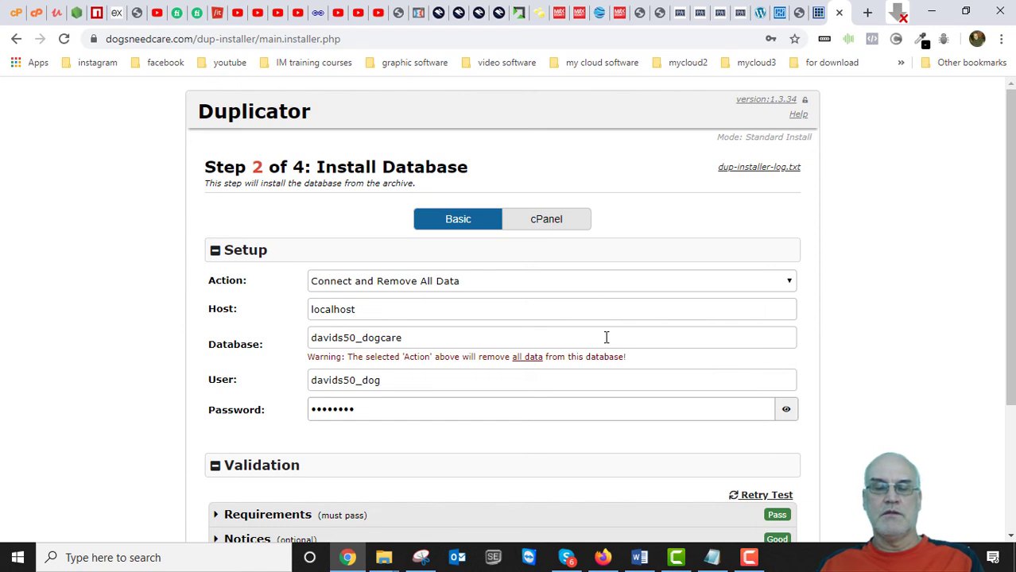
scroll(605, 337, "down", 2)
scroll(594, 363, "up", 2)
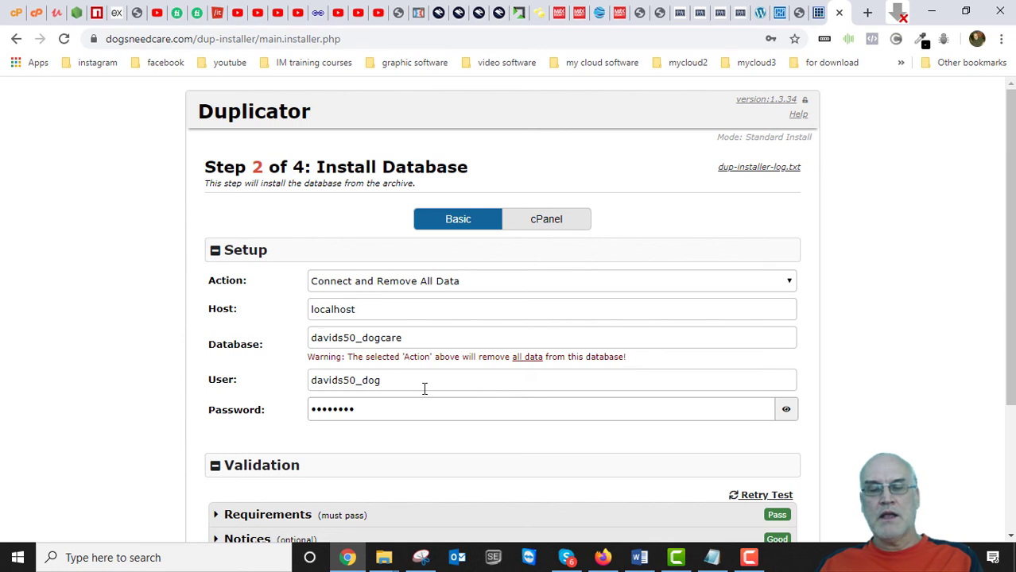
scroll(424, 389, "down", 1)
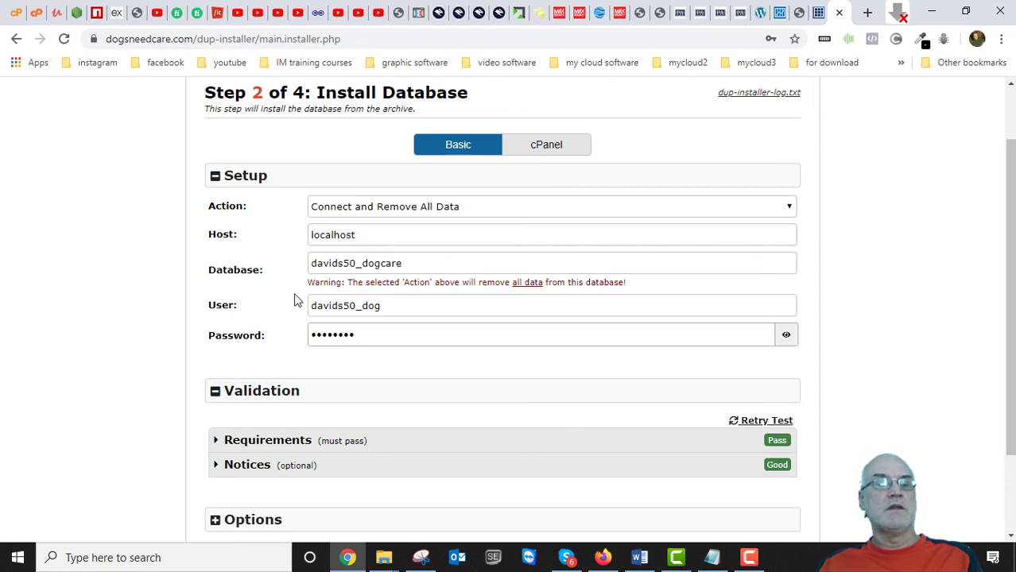
scroll(501, 383, "down", 1)
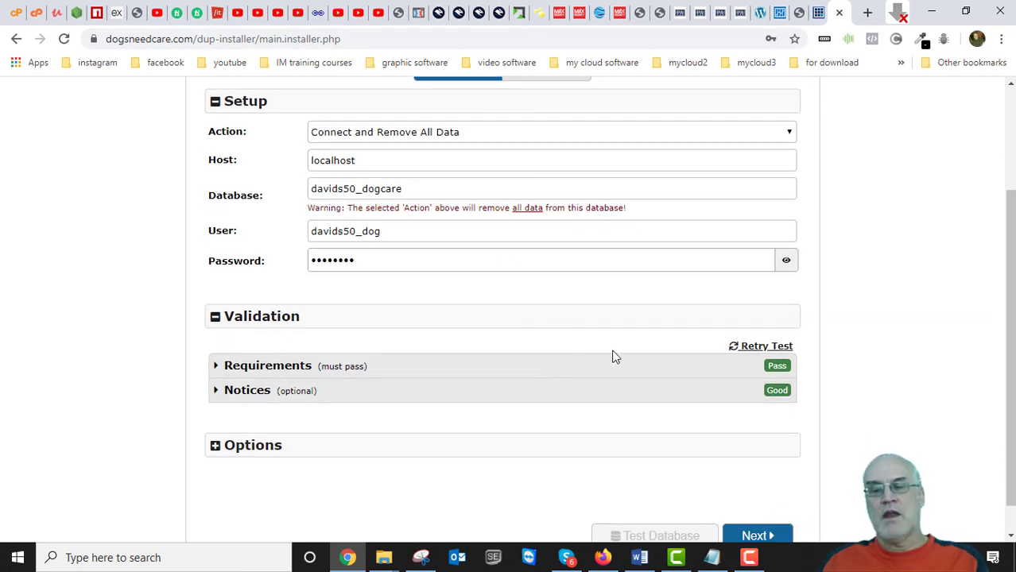
scroll(586, 384, "down", 1)
scroll(471, 406, "up", 2)
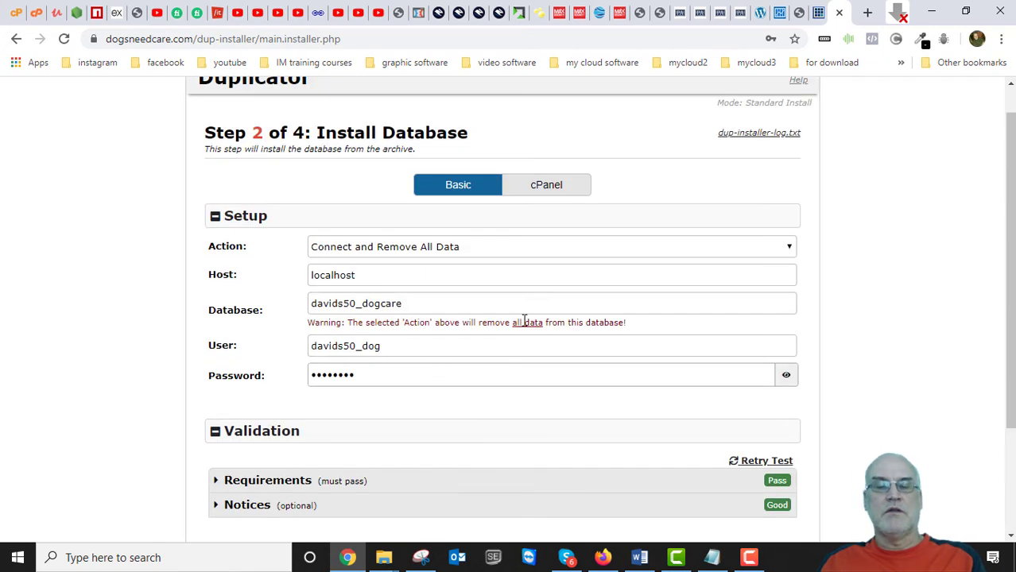
scroll(438, 408, "down", 2)
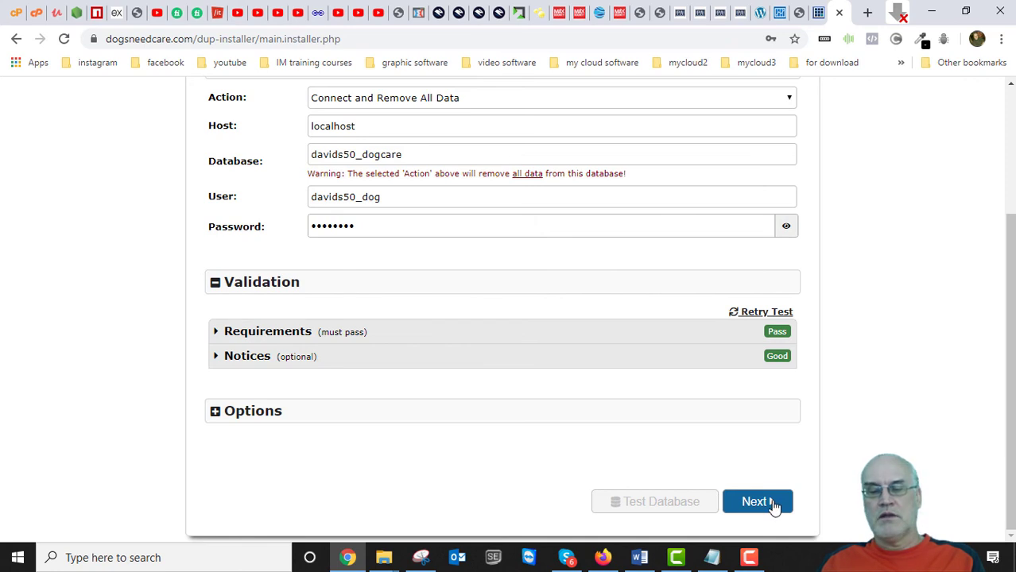
scroll(607, 415, "up", 1)
scroll(608, 419, "down", 1)
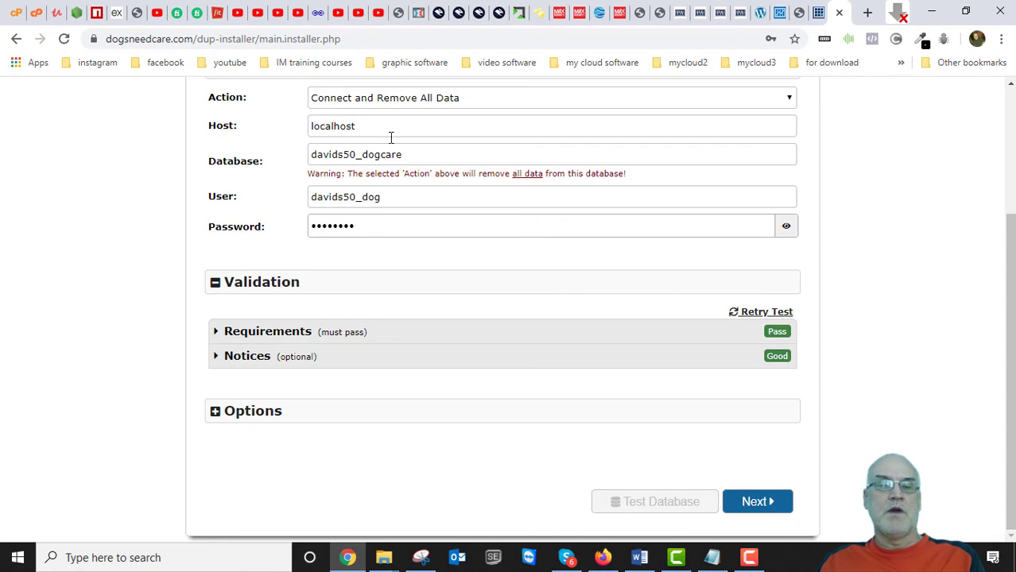
Confirm the database install, then change the site title from Cash Fix to 'Dogs Need Care' and update.
left_click(756, 502)
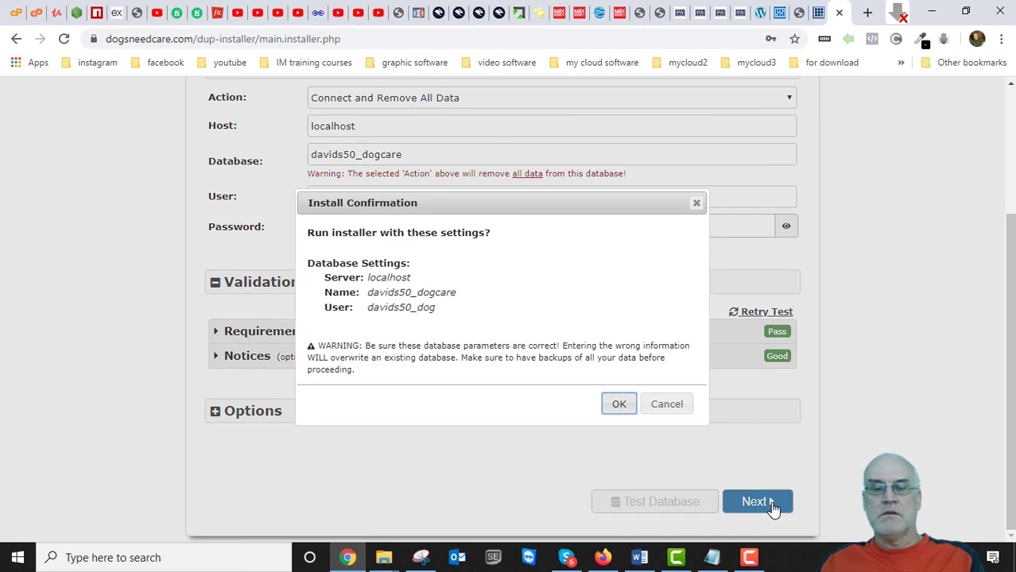
left_click(619, 405)
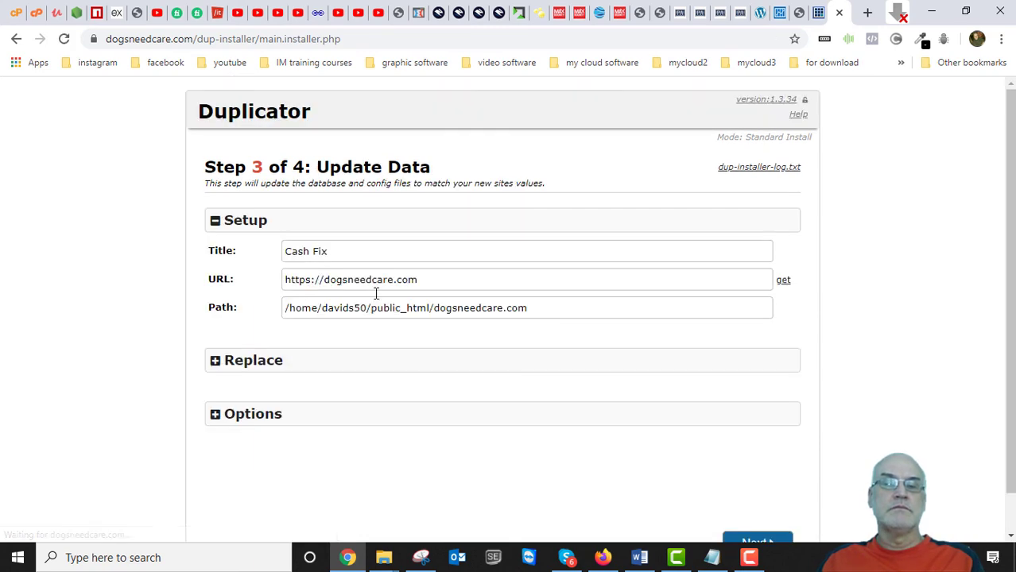
left_click_drag(343, 254, 283, 256)
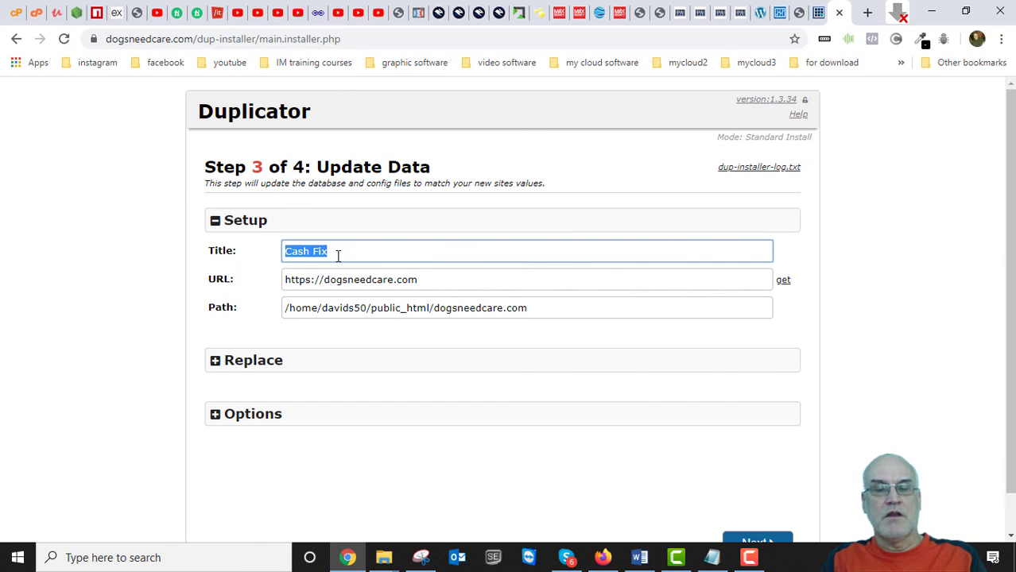
type("Dogs Need Care")
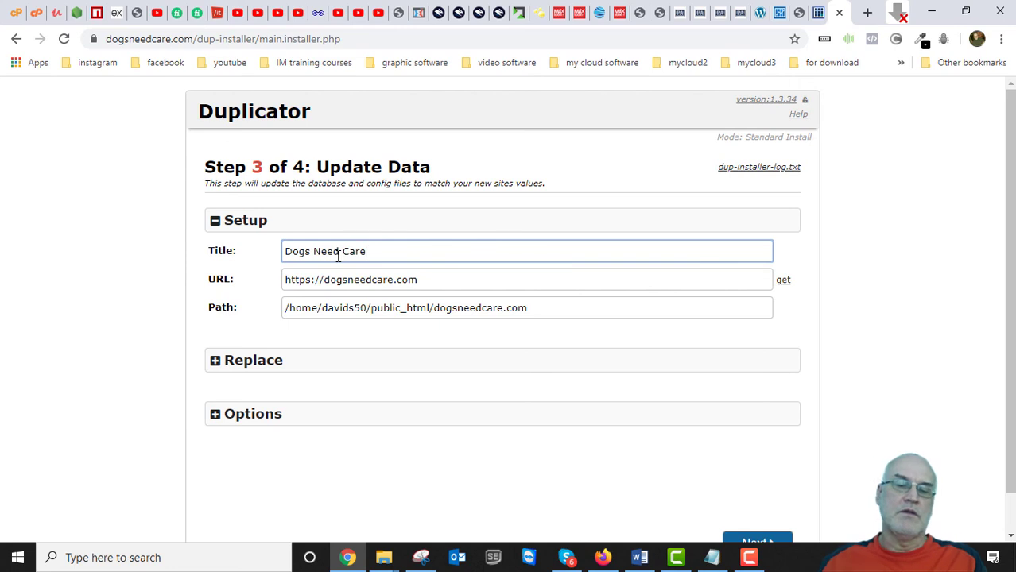
scroll(592, 450, "down", 1)
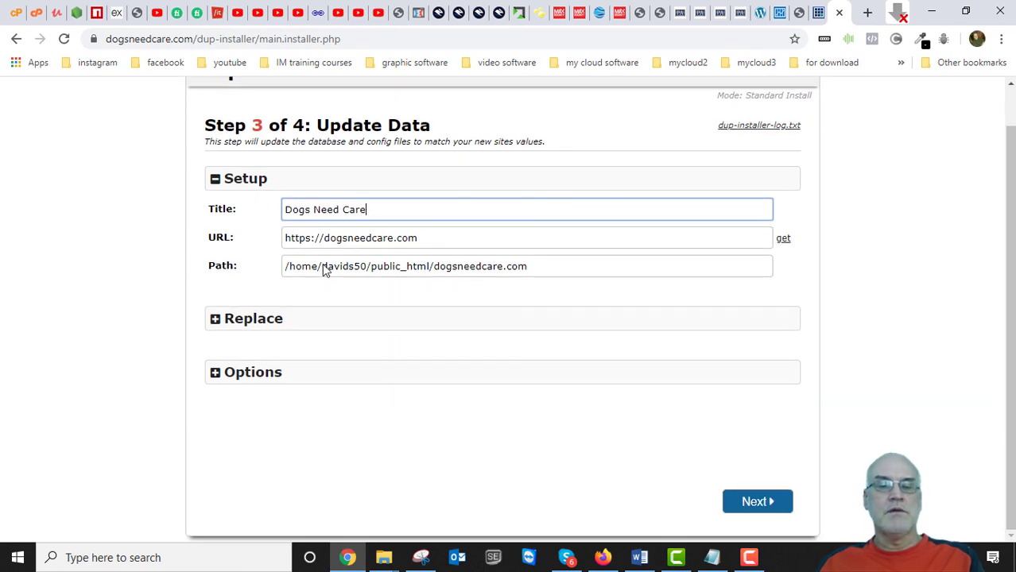
left_click(757, 502)
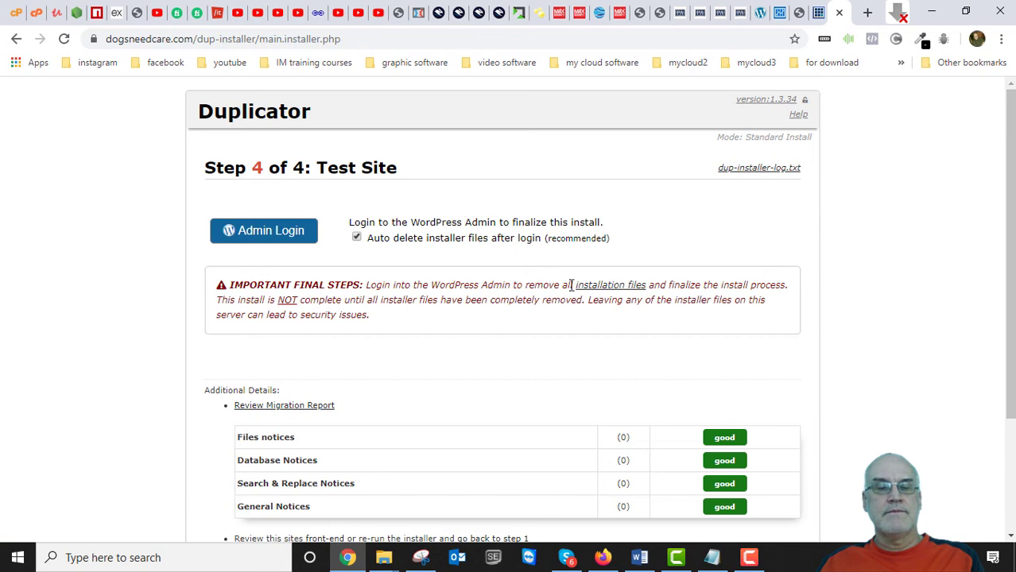
Review the all-good Test Site notices and choose Admin Login.
scroll(580, 297, "down", 1)
left_click(270, 163)
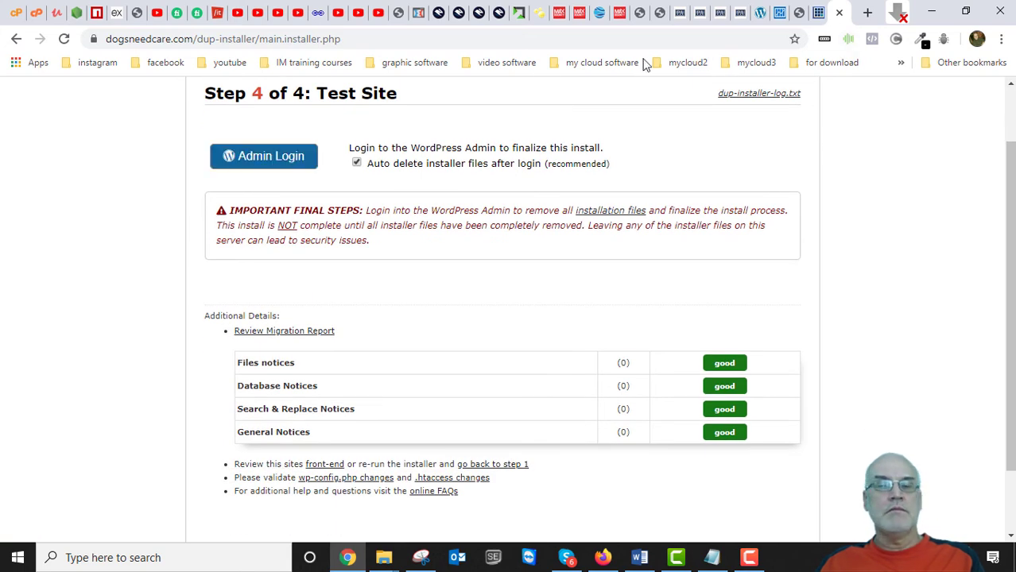
Reload the dogsneedcare.com tab that showed a 403 and check that the homepage now loads.
left_click(817, 13)
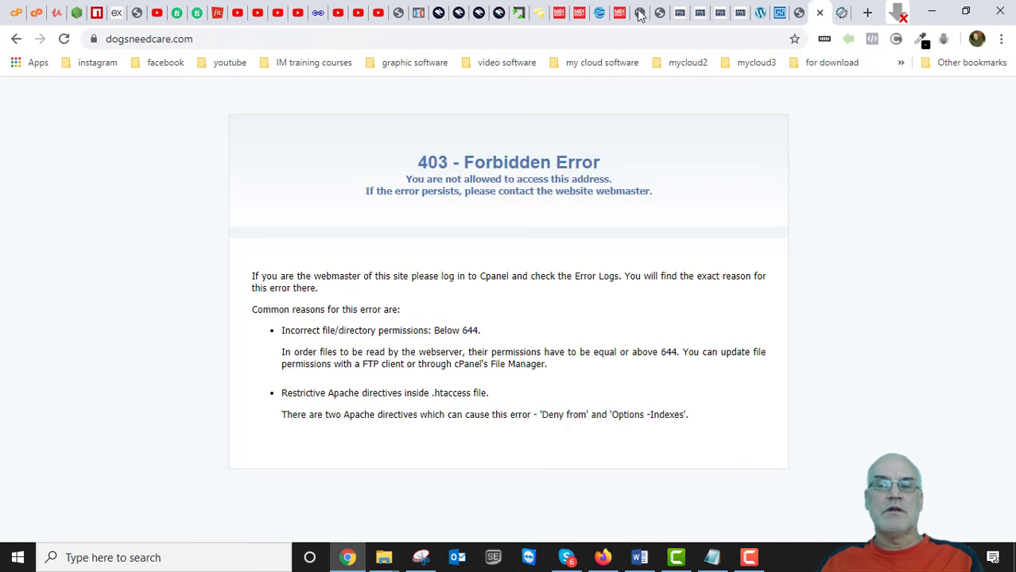
left_click(64, 38)
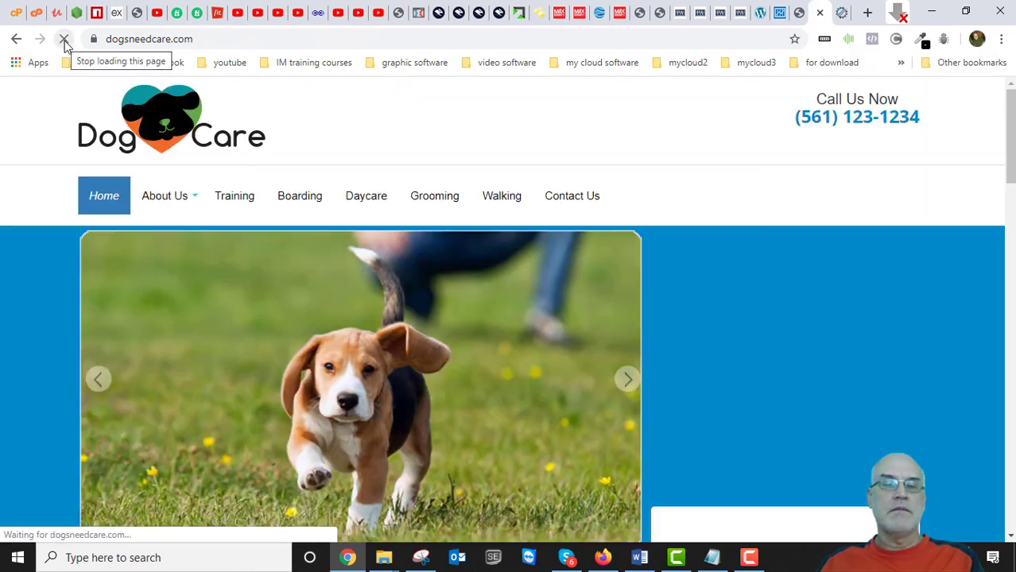
scroll(439, 290, "down", 10)
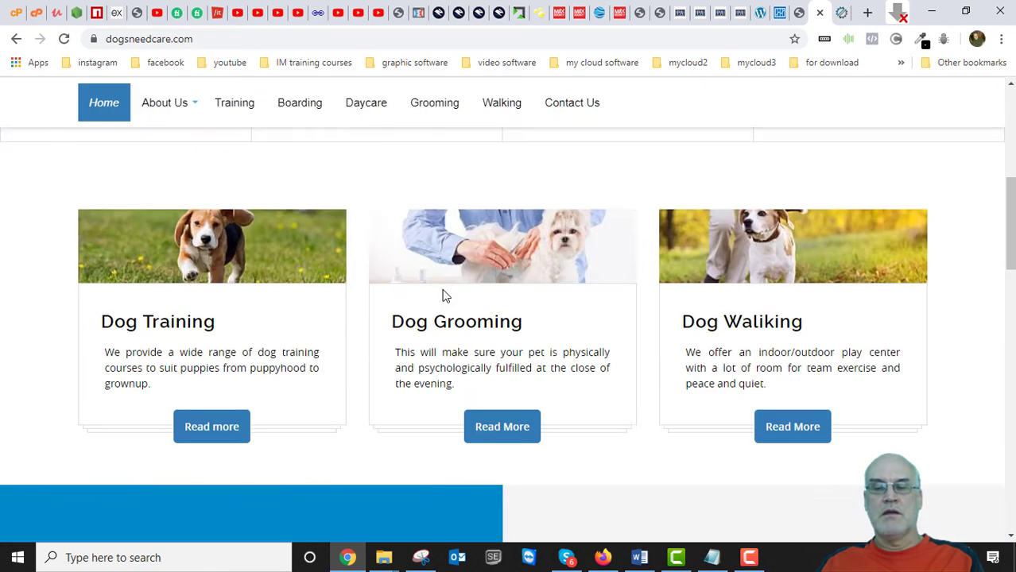
scroll(442, 290, "up", 7)
scroll(443, 296, "up", 3)
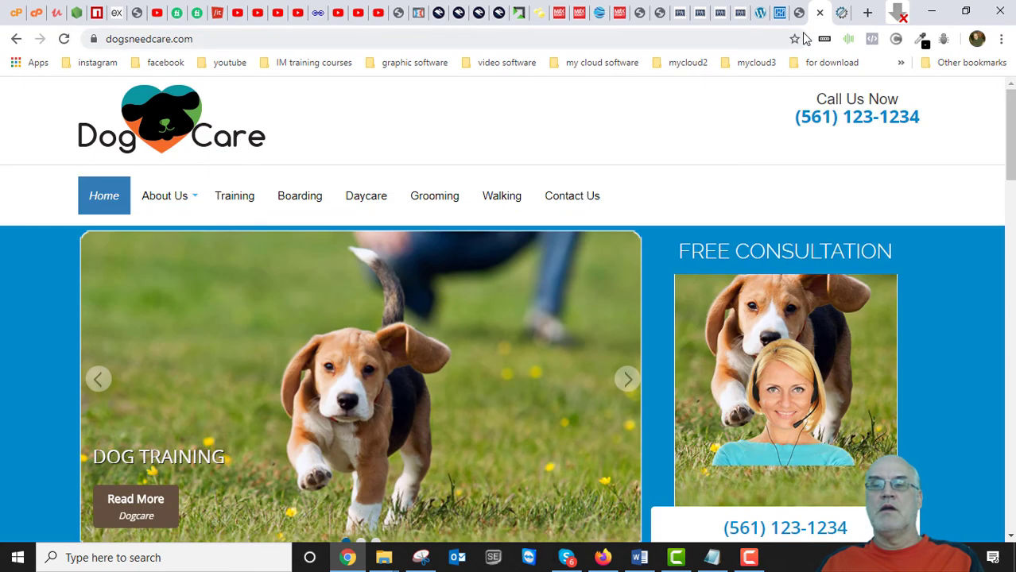
left_click(842, 12)
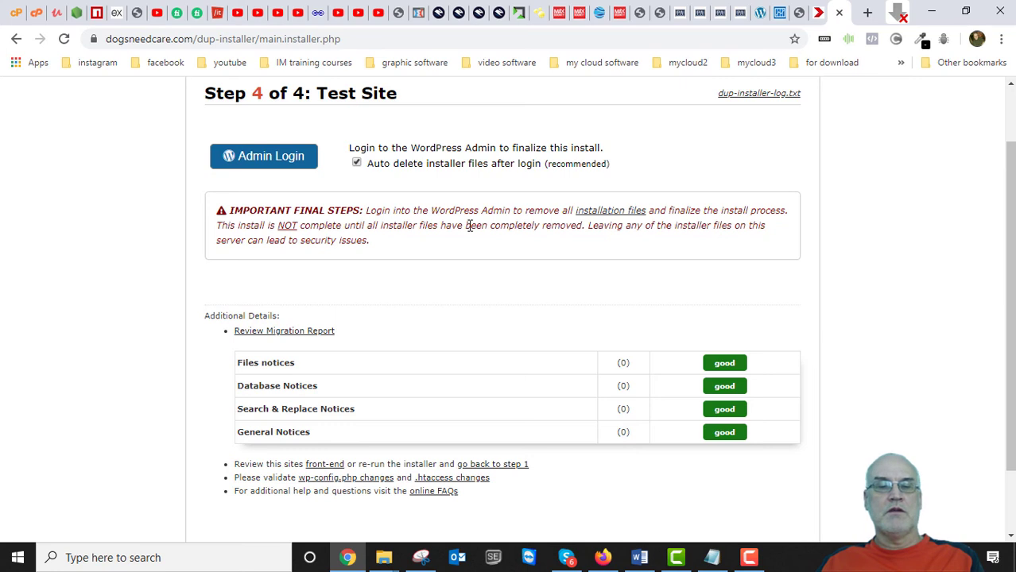
Open the Dog Care WordPress login with the saved username filled in, then go to File Manager.
left_click(261, 156)
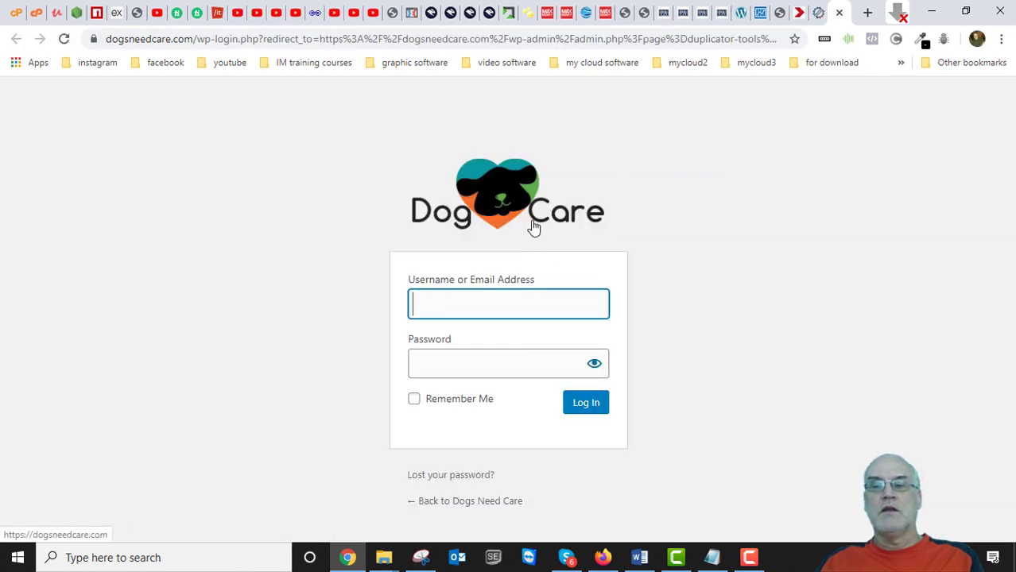
left_click(485, 301)
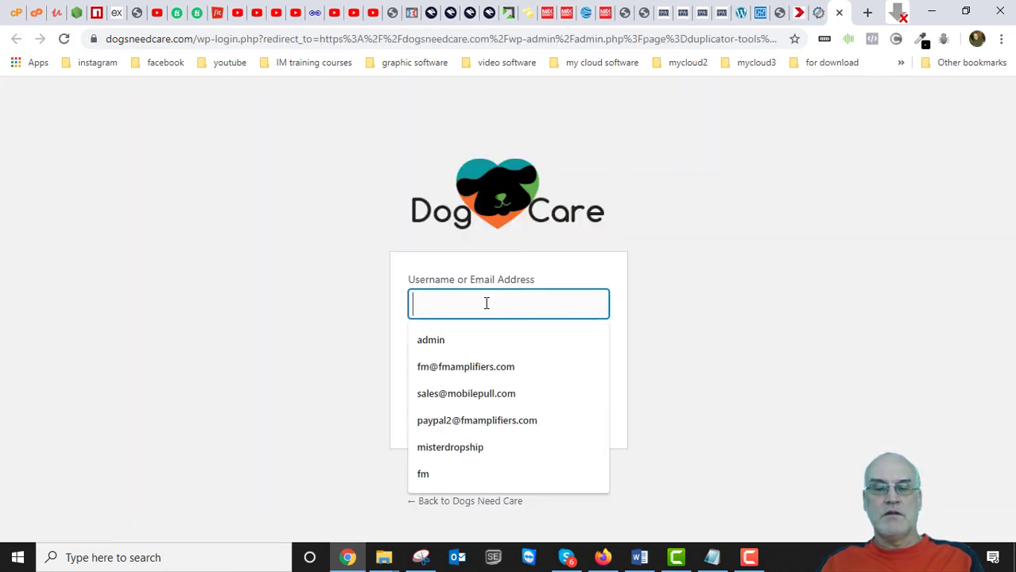
left_click(437, 345)
left_click(456, 357)
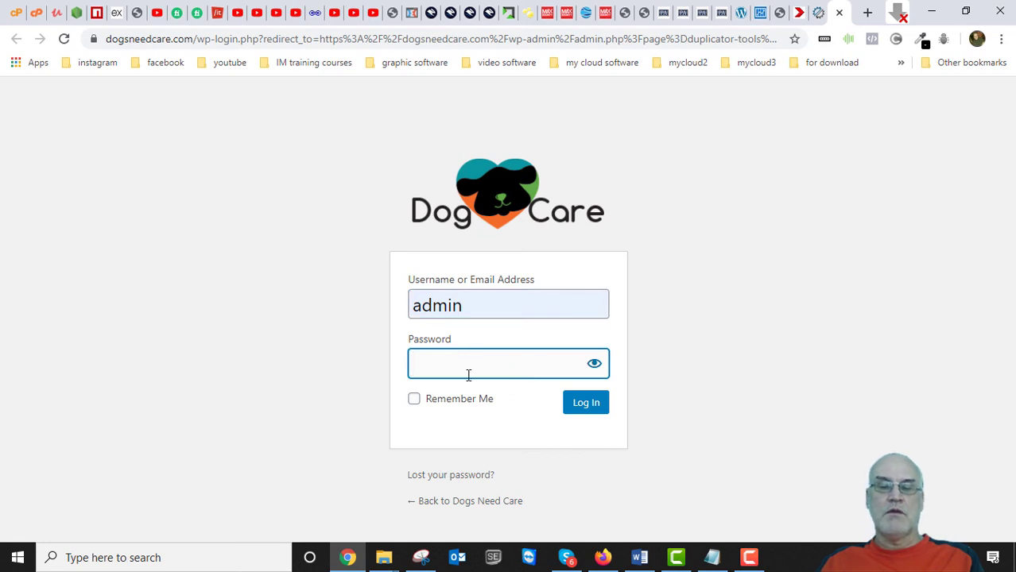
left_click(818, 13)
left_click(837, 13)
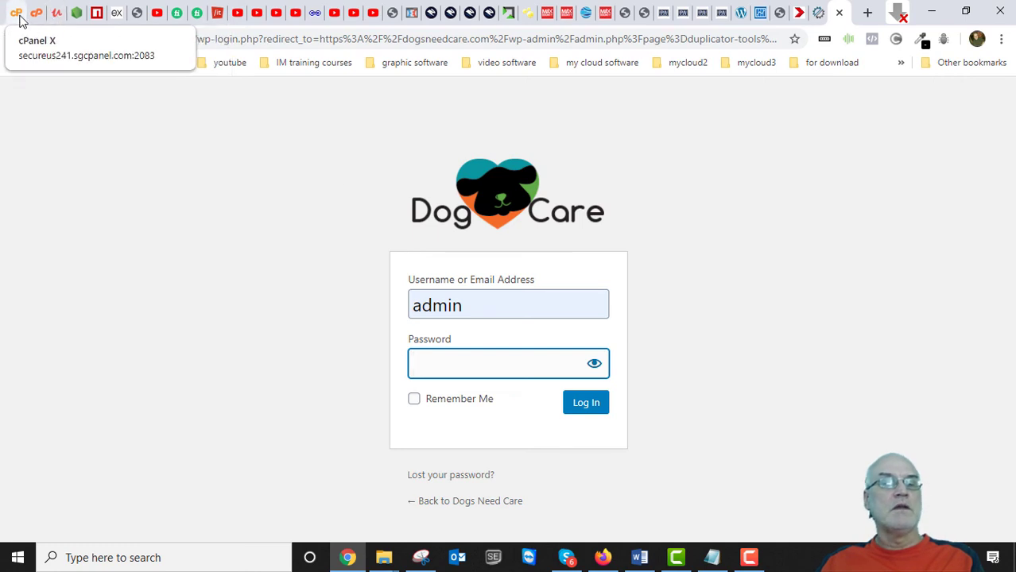
left_click(36, 14)
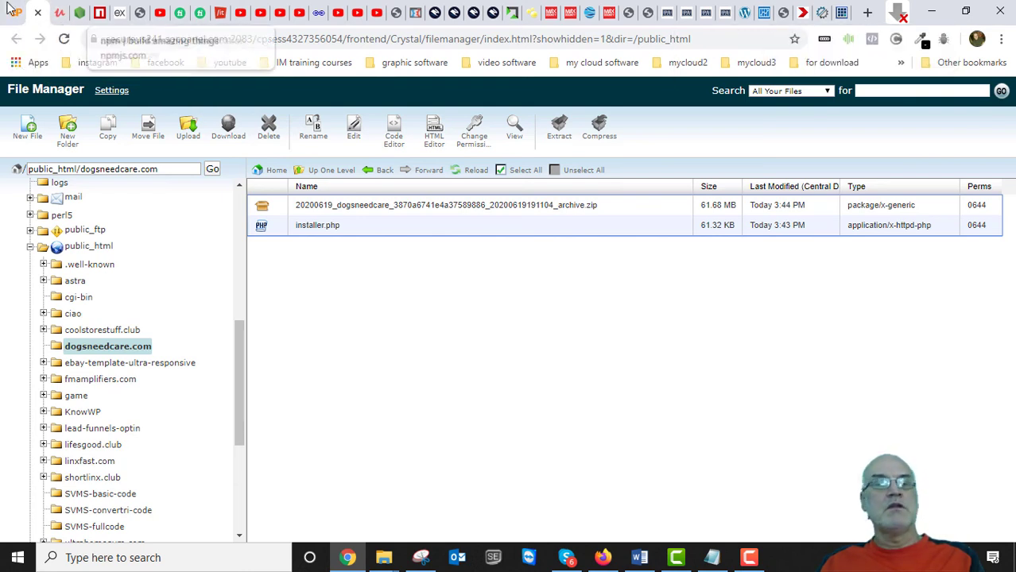
Glance at the installer's Test Site step again, then return to the cPanel File Manager.
left_click(820, 15)
scroll(490, 286, "up", 1)
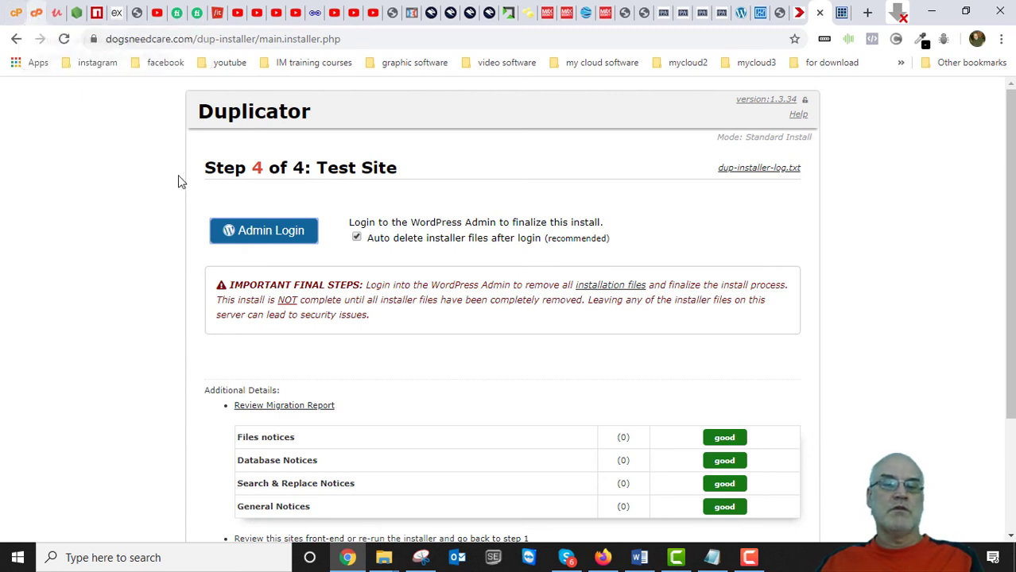
left_click(35, 15)
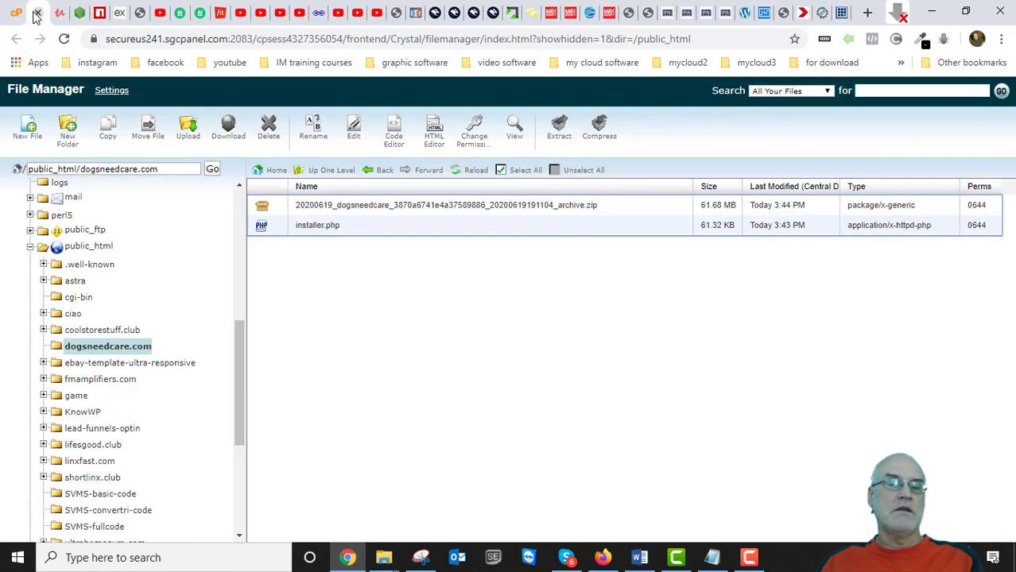
Open cPanel's MySQL Databases page in a new tab from the home page's Databases section.
left_click(13, 15)
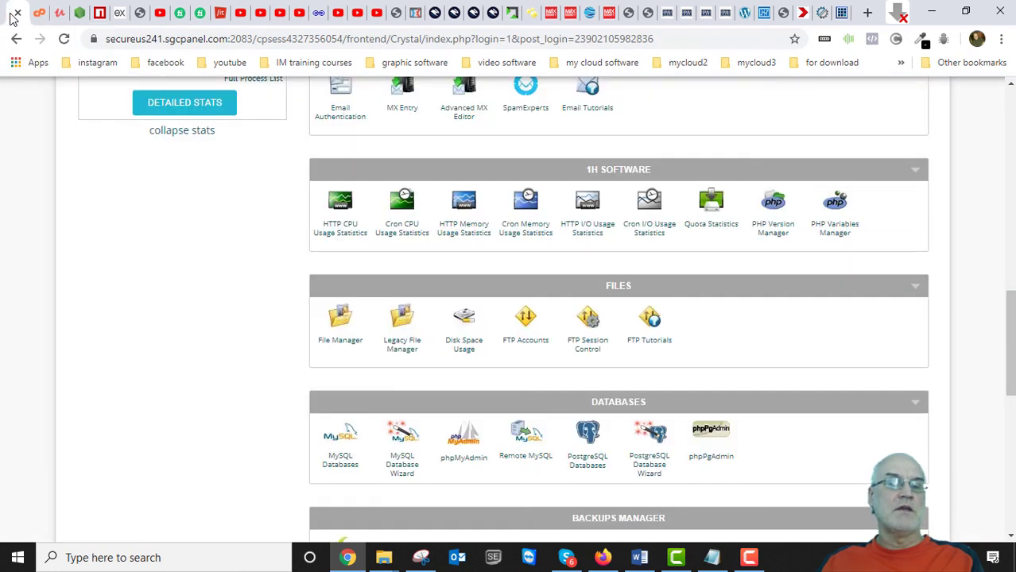
scroll(265, 179, "up", 15)
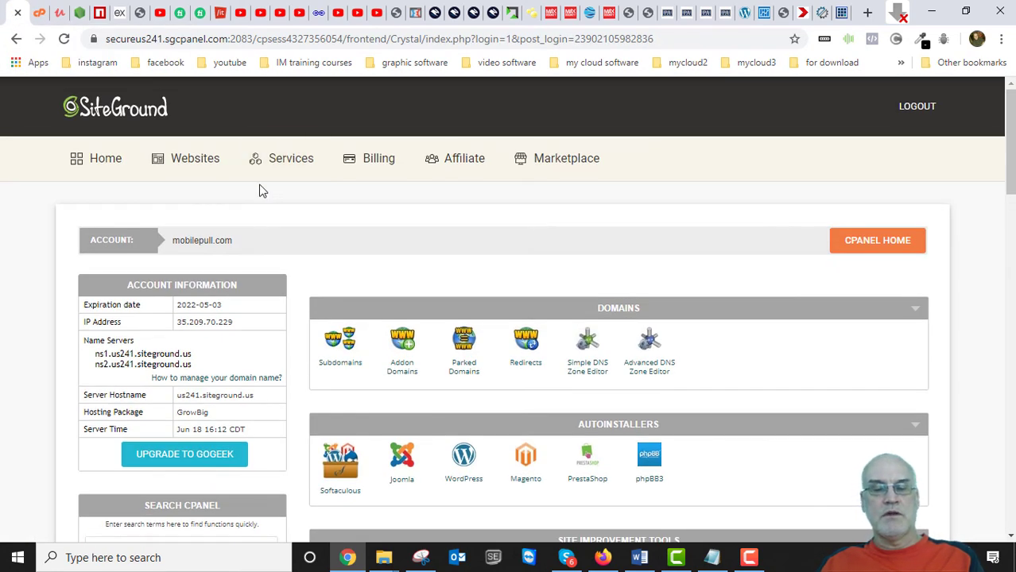
scroll(261, 191, "down", 4)
scroll(259, 196, "down", 8)
scroll(333, 220, "up", 10)
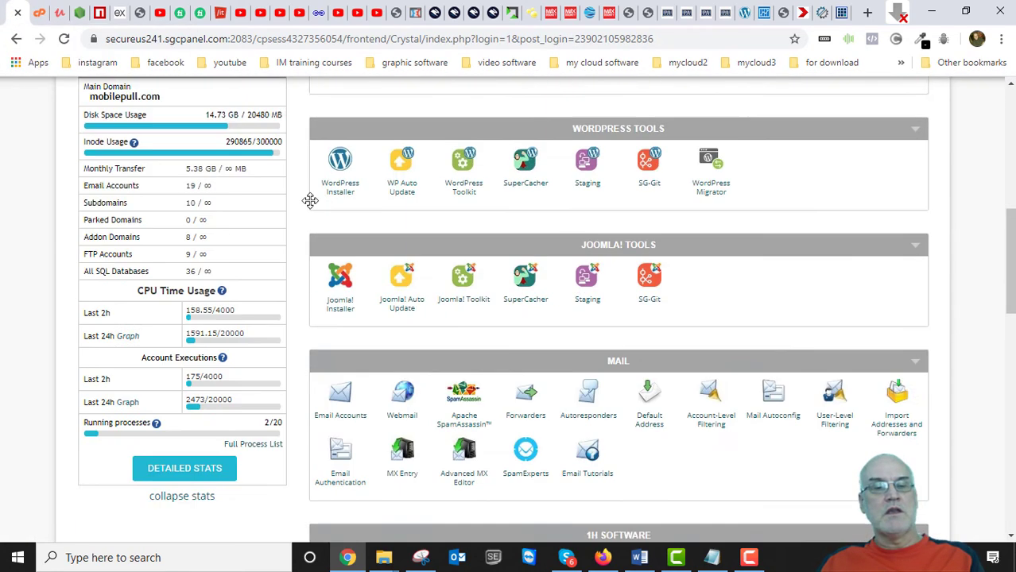
scroll(275, 255, "up", 2)
scroll(284, 272, "down", 6)
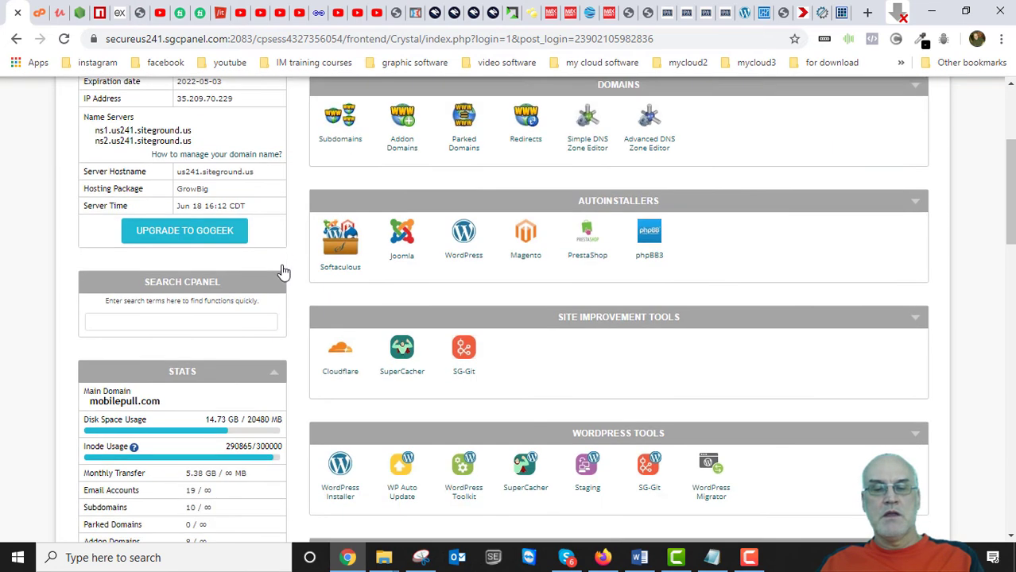
scroll(291, 270, "down", 7)
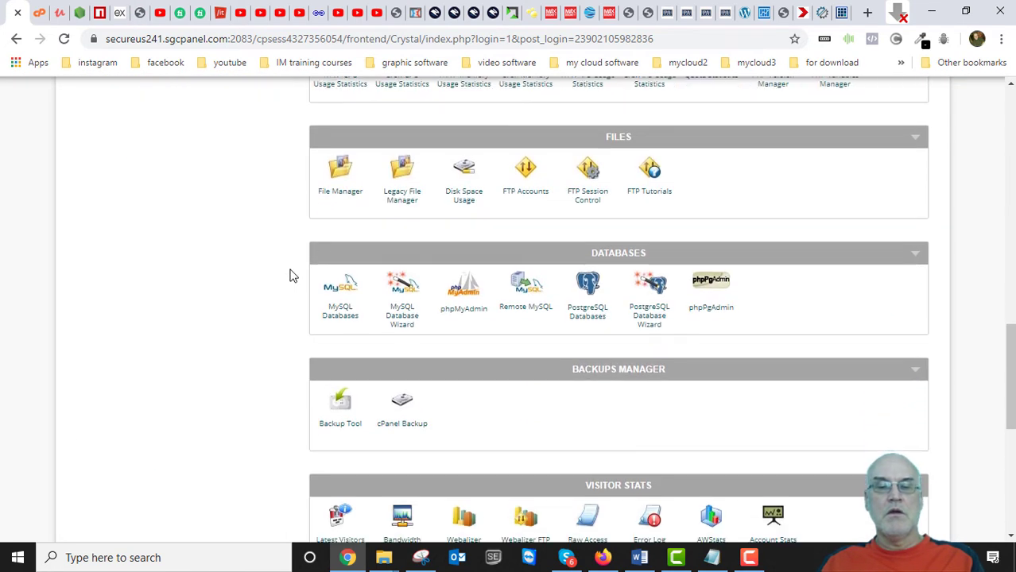
scroll(378, 230, "down", 3)
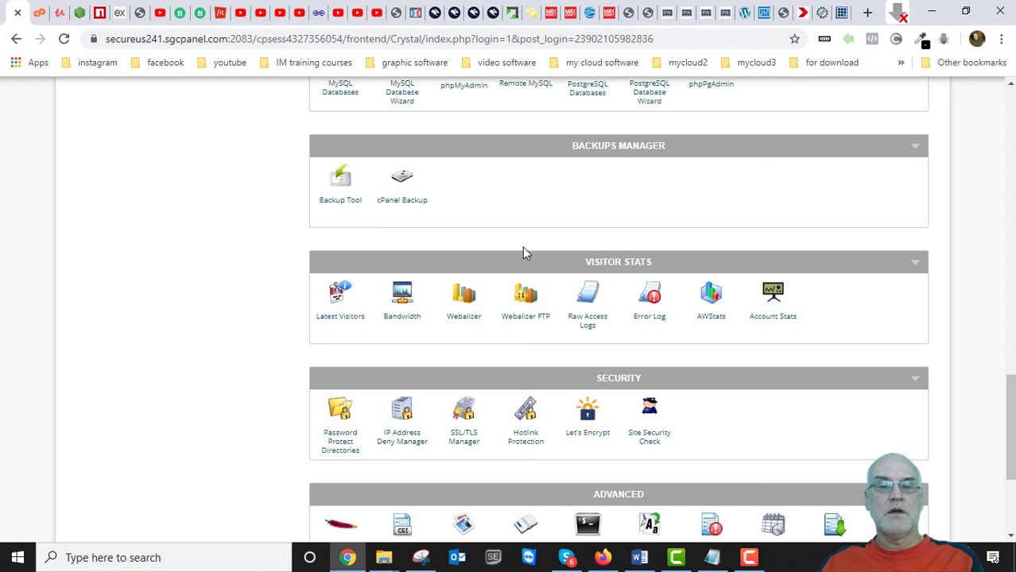
scroll(483, 271, "down", 1)
scroll(437, 283, "down", 2)
scroll(437, 283, "up", 5)
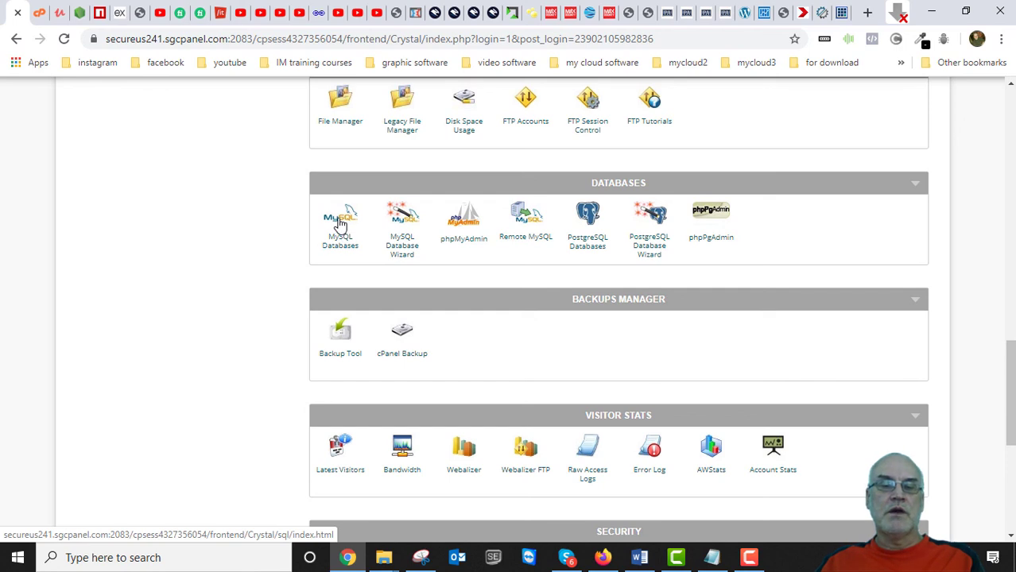
right_click(339, 223)
left_click(365, 230)
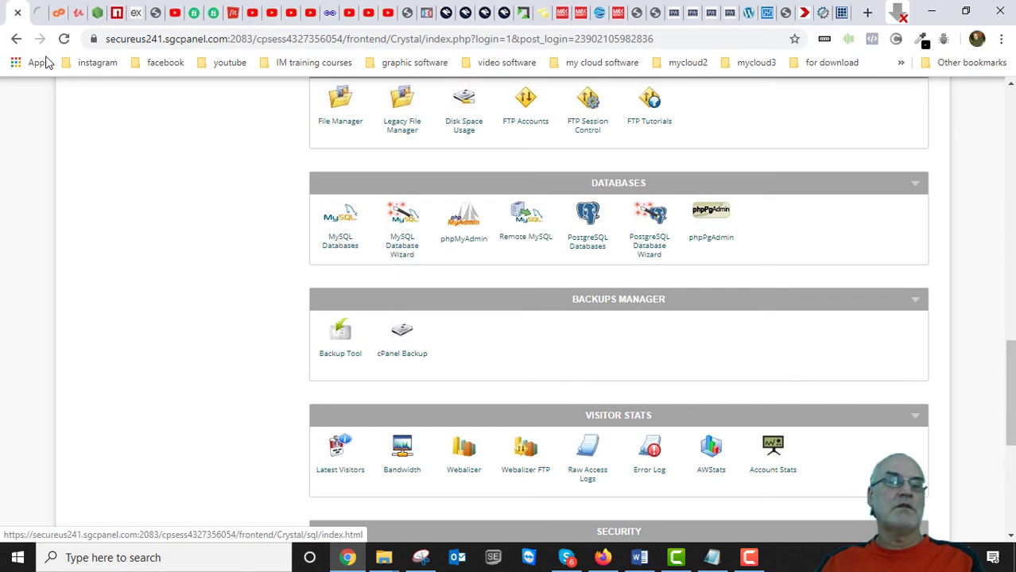
left_click(38, 13)
scroll(285, 379, "down", 4)
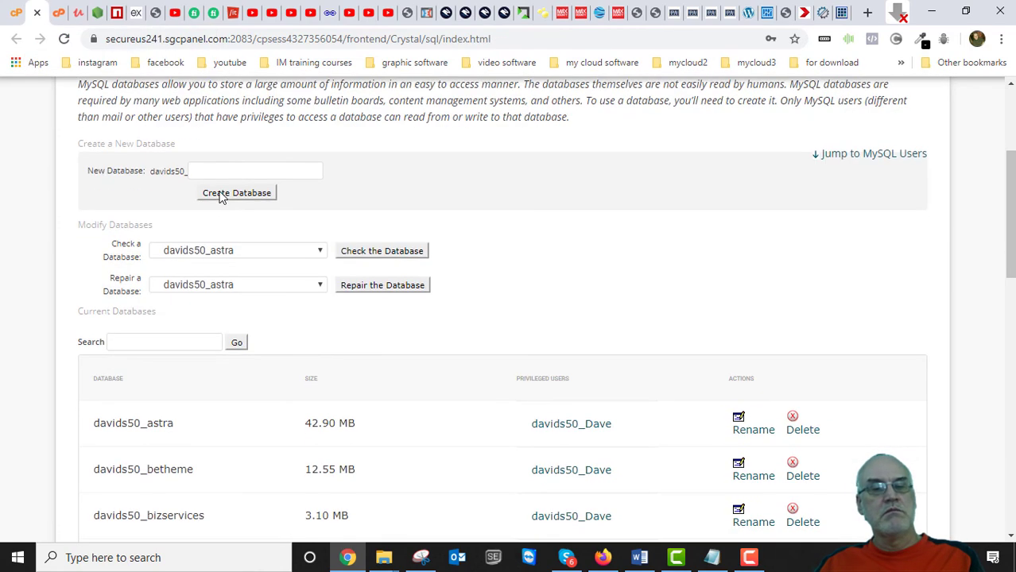
Create the MySQL database 'new' (davids50_newdatabase) and return to the MySQL Databases page.
left_click(215, 168)
type("fsdafsdfasd")
key("BackSpace")
key("BackSpace")
key("BackSpace")
key("BackSpace")
key("BackSpace")
key("BackSpace")
key("BackSpace")
key("BackSpace")
key("BackSpace")
key("BackSpace")
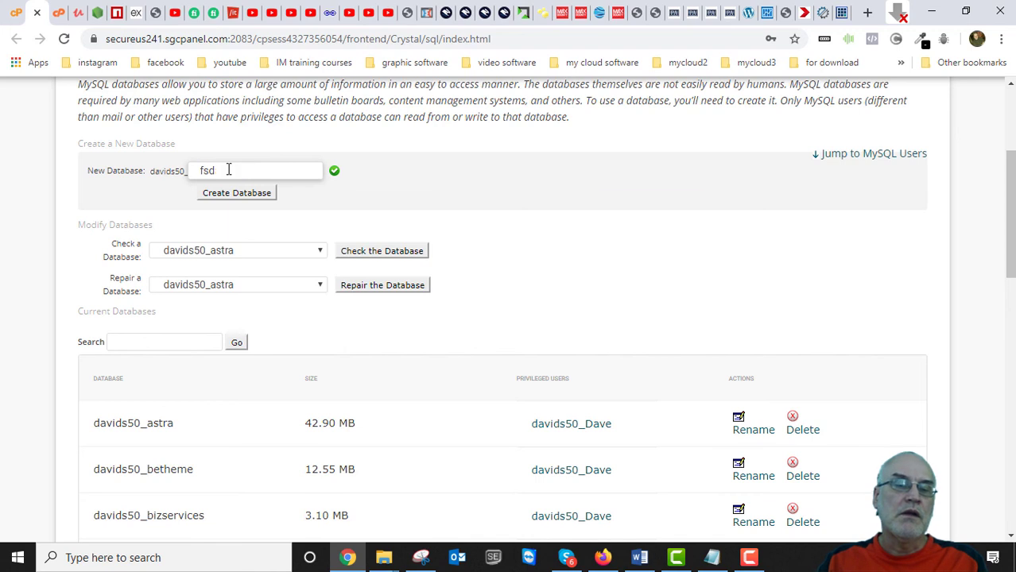
scroll(422, 192, "down", 1)
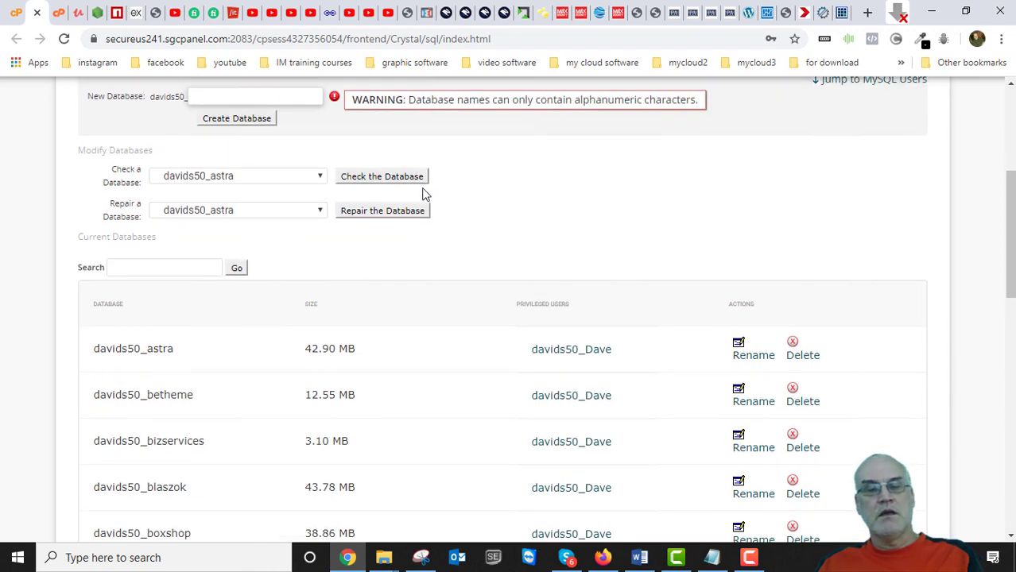
scroll(379, 213, "up", 3)
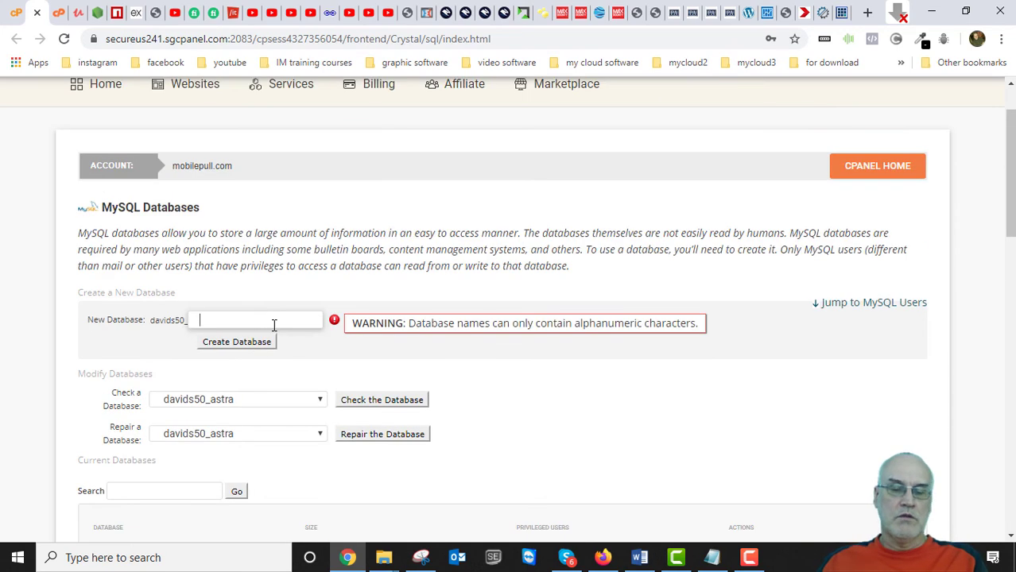
type("newdatabase")
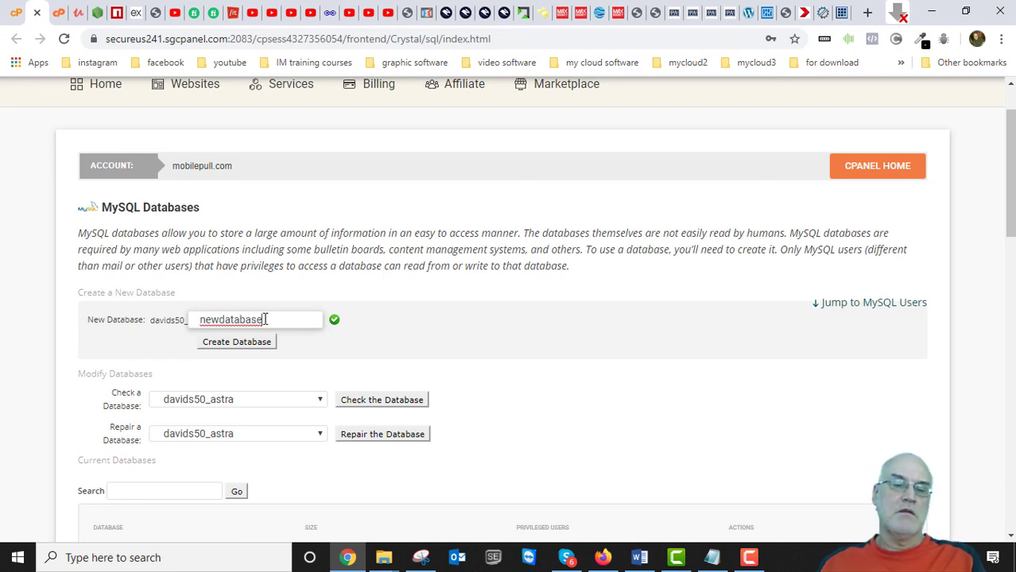
left_click(240, 345)
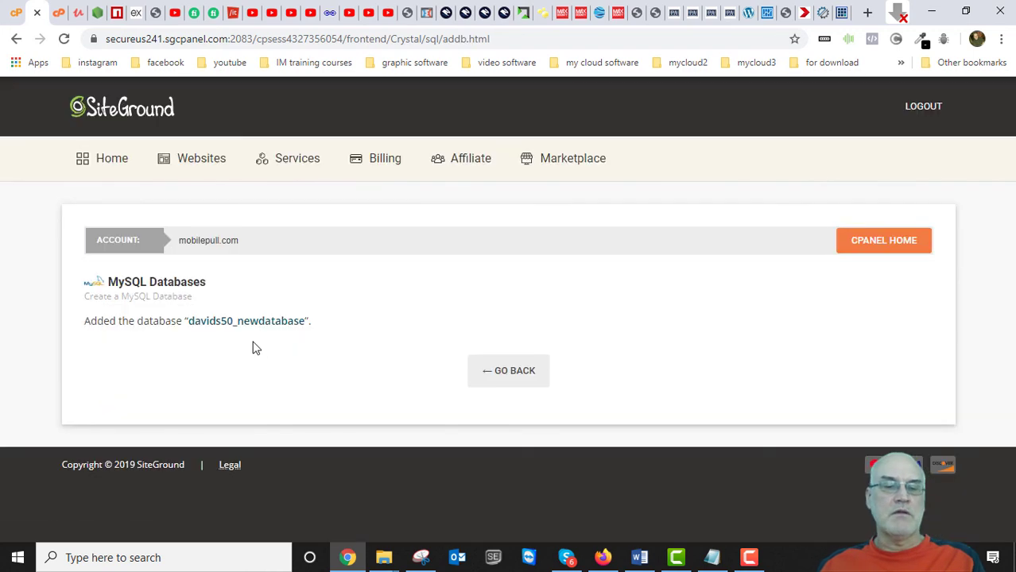
left_click(508, 375)
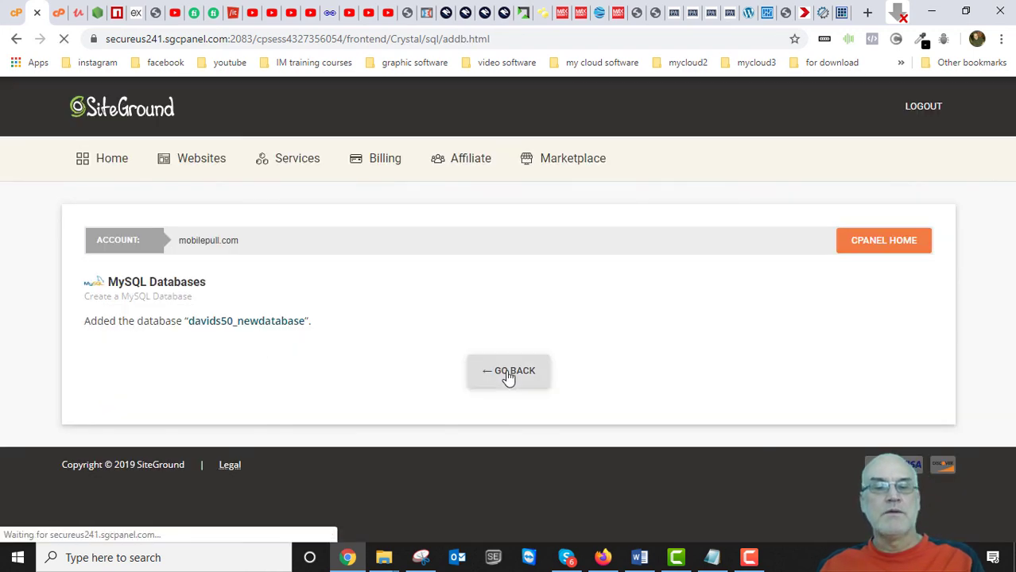
scroll(509, 379, "down", 4)
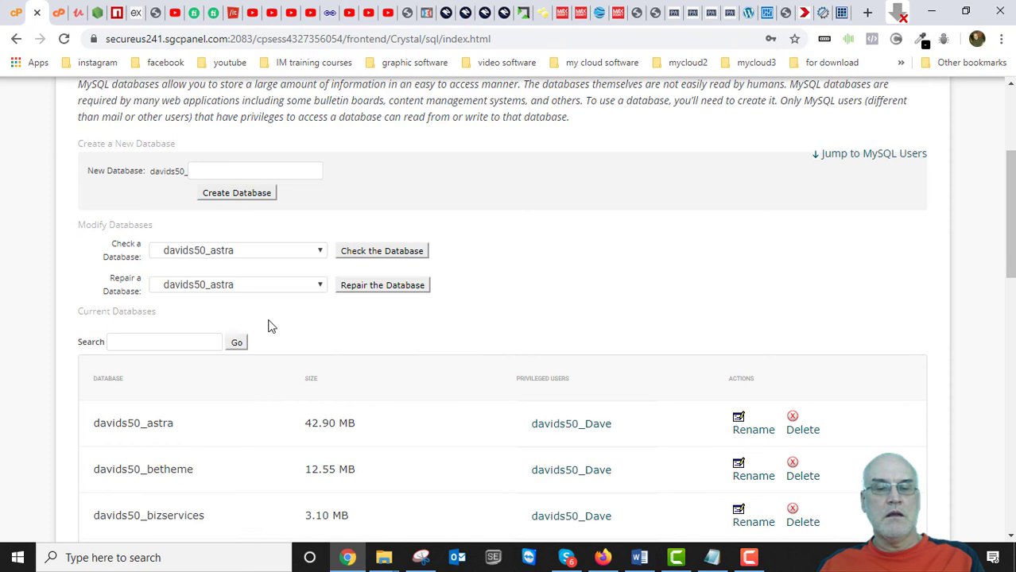
Enter 'newuser' as the username under Add a New User.
scroll(271, 326, "down", 10)
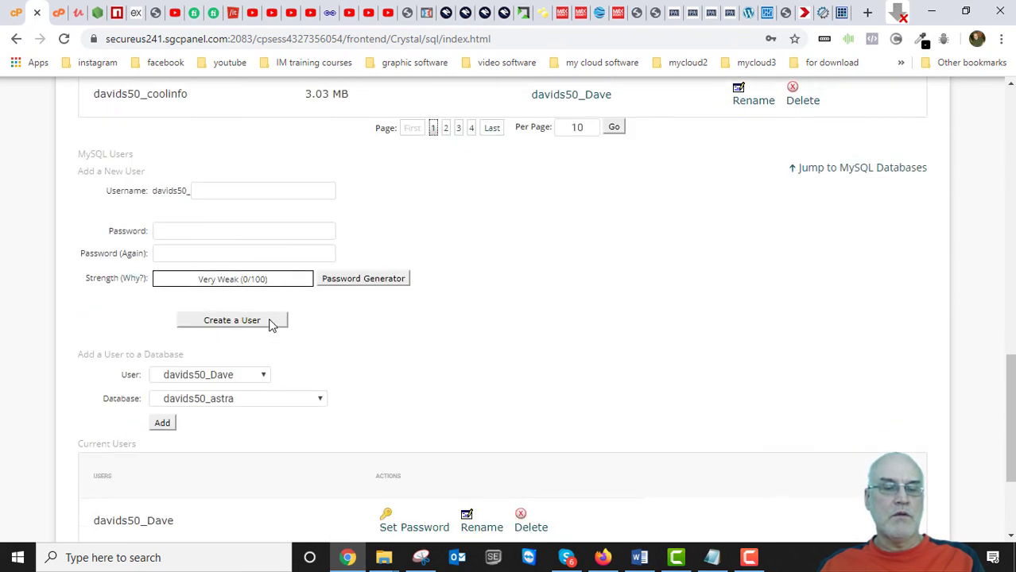
scroll(272, 323, "down", 1)
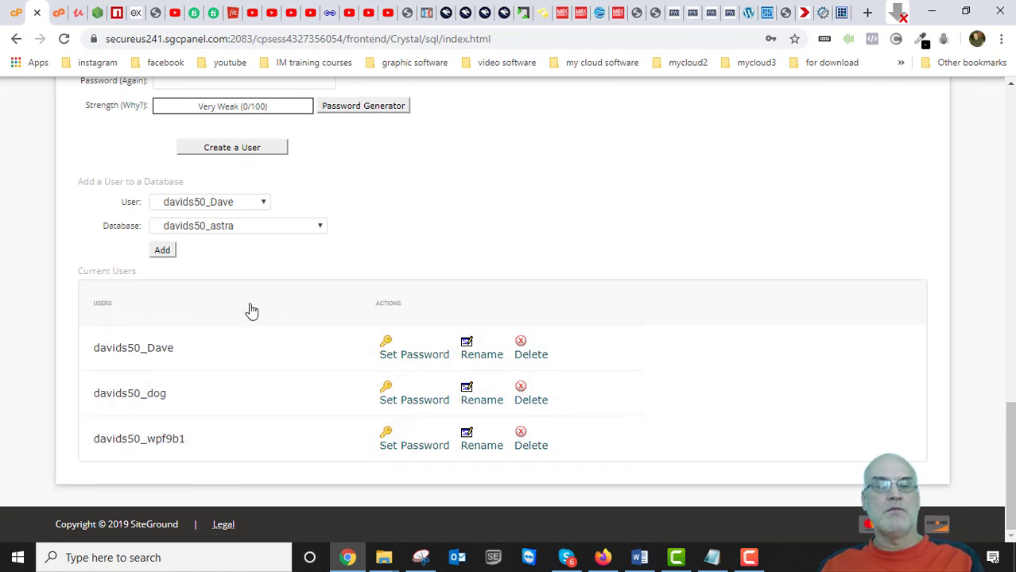
scroll(207, 322, "up", 2)
scroll(268, 306, "up", 2)
scroll(285, 311, "down", 2)
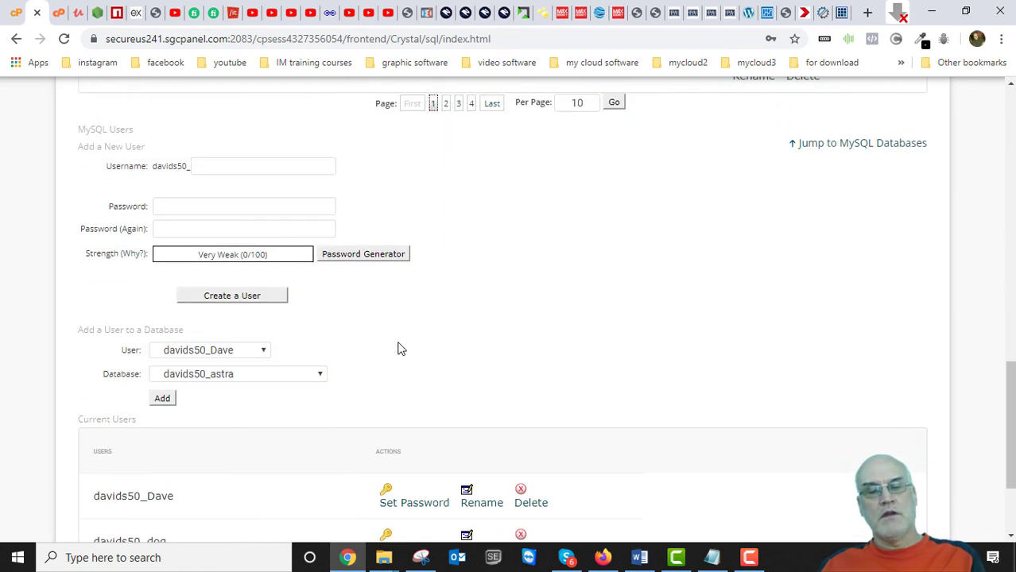
scroll(408, 334, "down", 2)
scroll(243, 280, "up", 3)
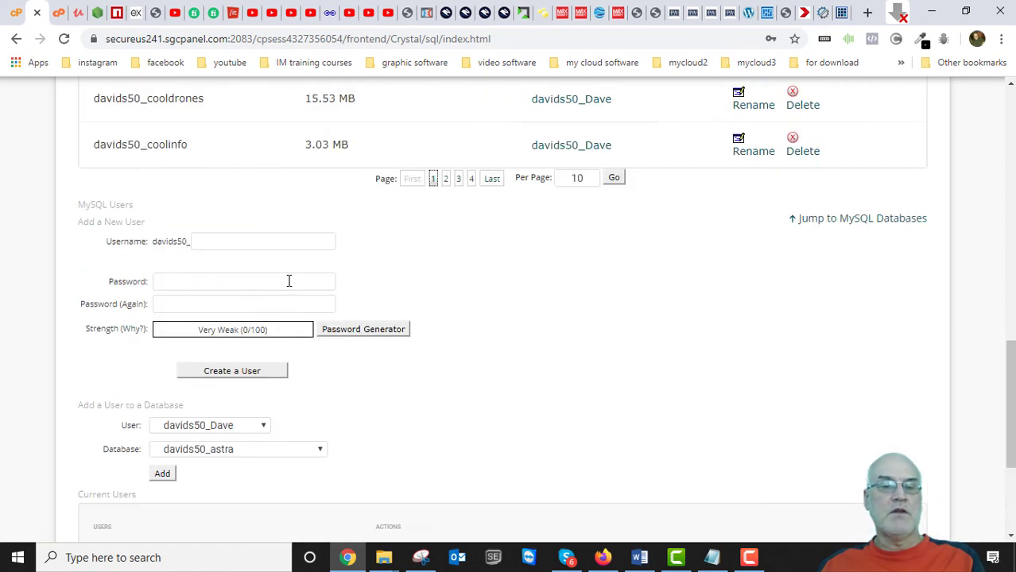
left_click(217, 240)
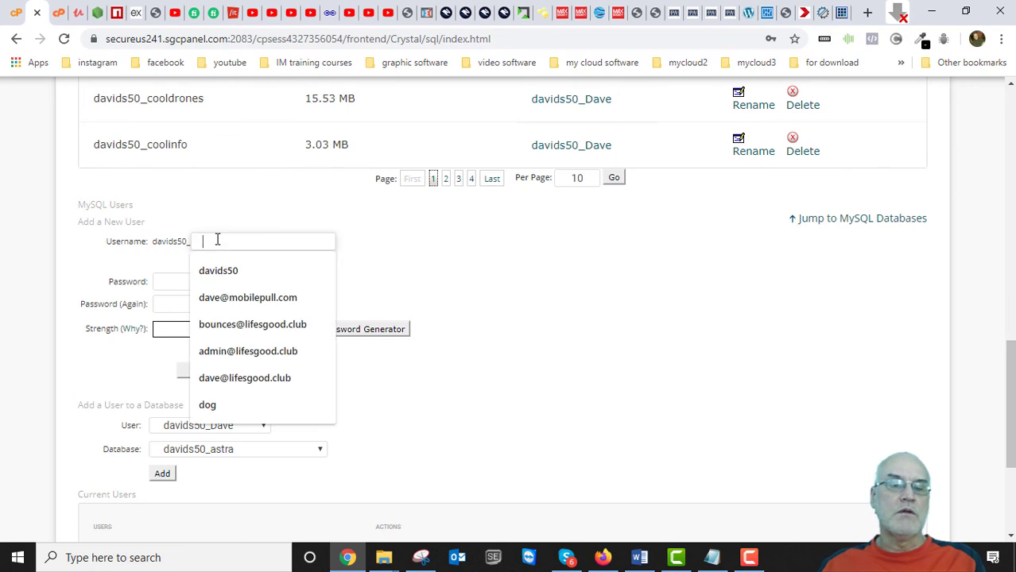
type("newuser")
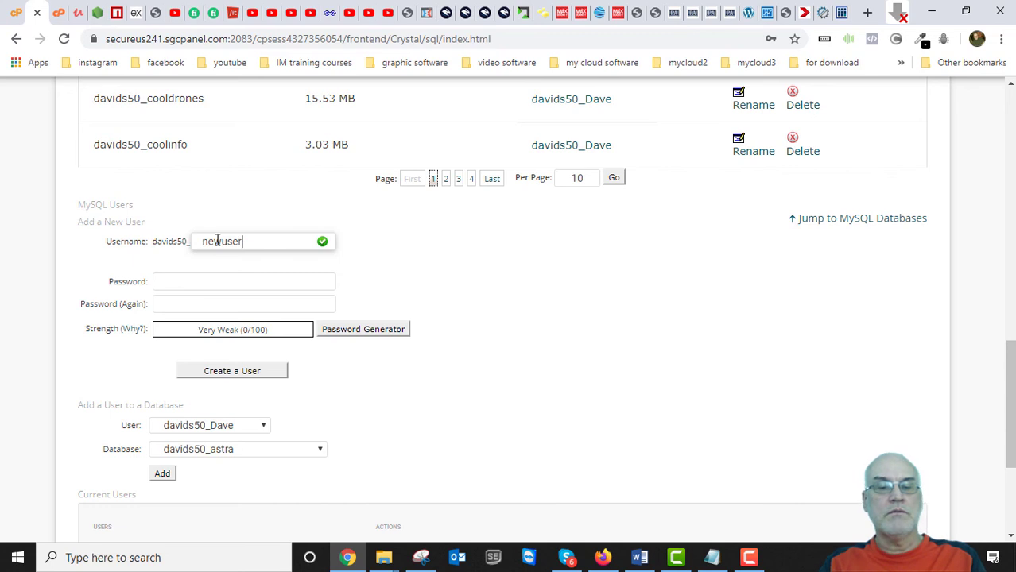
Enter and confirm the user's password, then create the MySQL user.
left_click(201, 282)
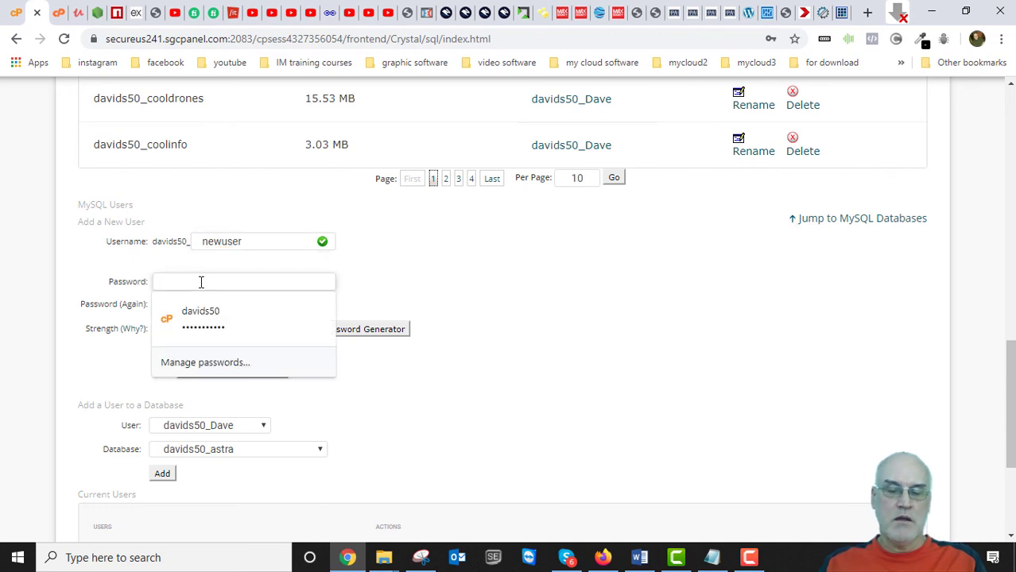
type("newpa")
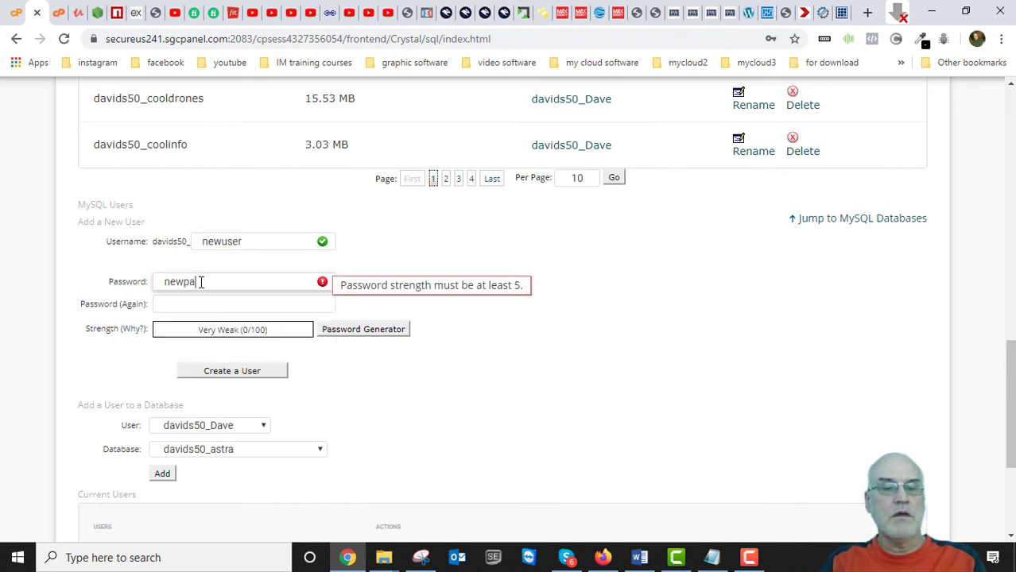
type("ssword")
left_click(412, 308)
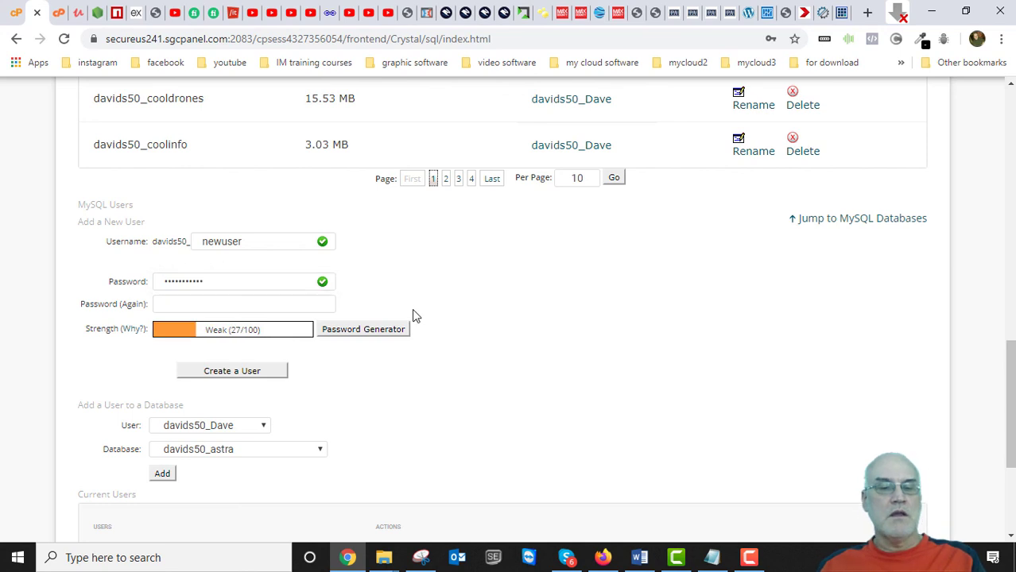
left_click(221, 307)
type("new")
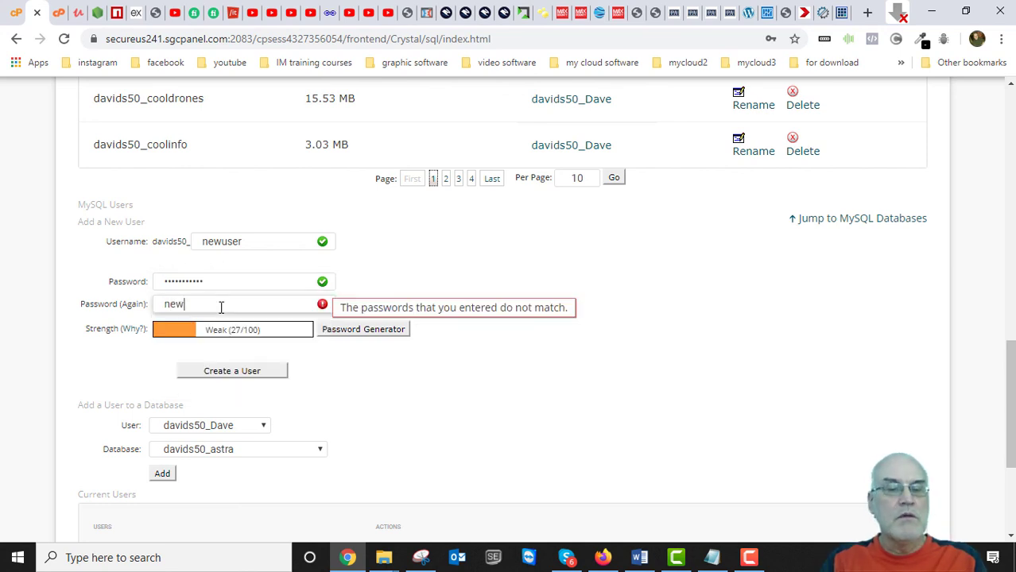
type("passwor")
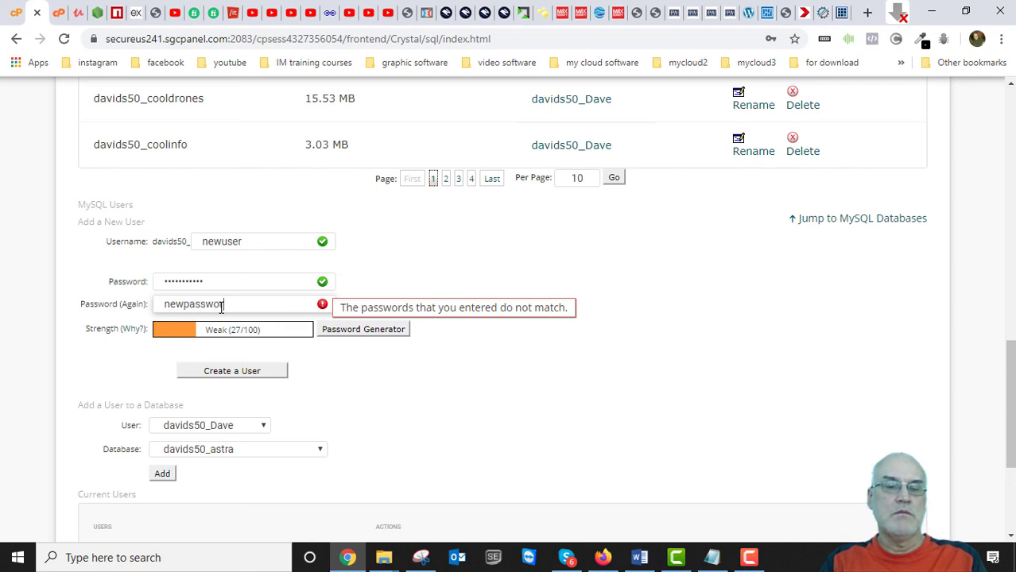
type("d")
left_click(468, 247)
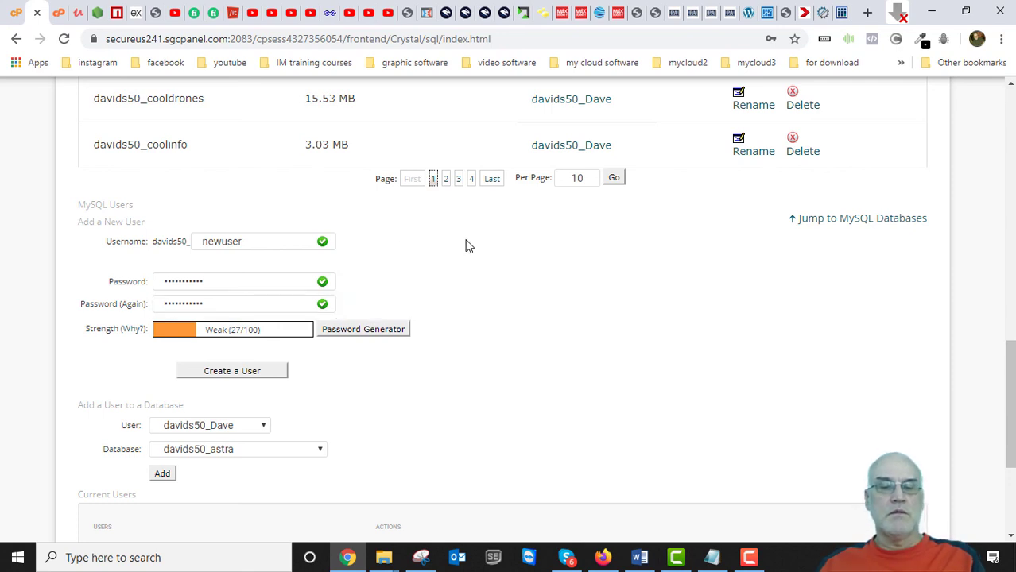
left_click(256, 374)
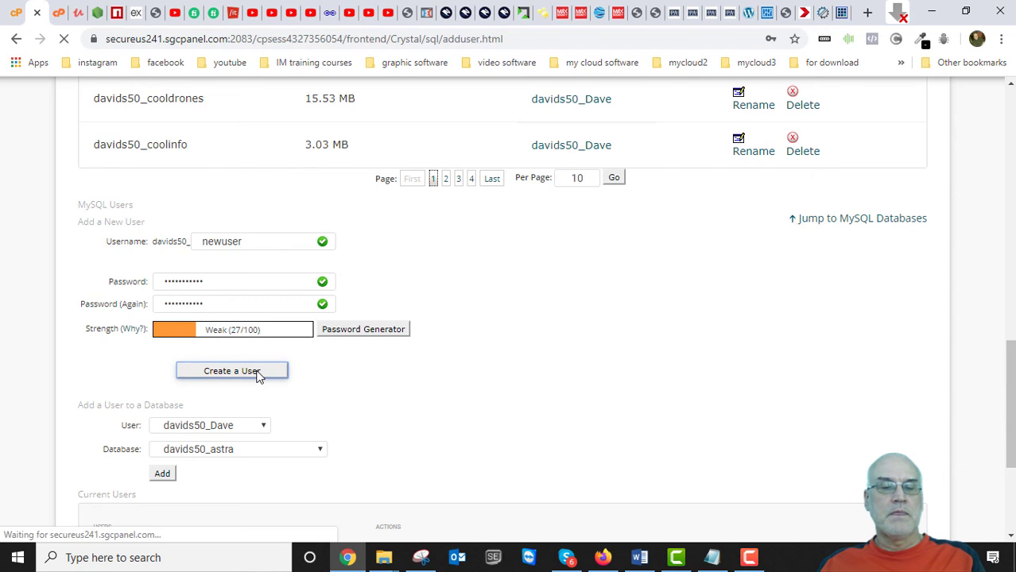
Return to MySQL Databases and check davids50_newuser in the Current Users list.
left_click(519, 336)
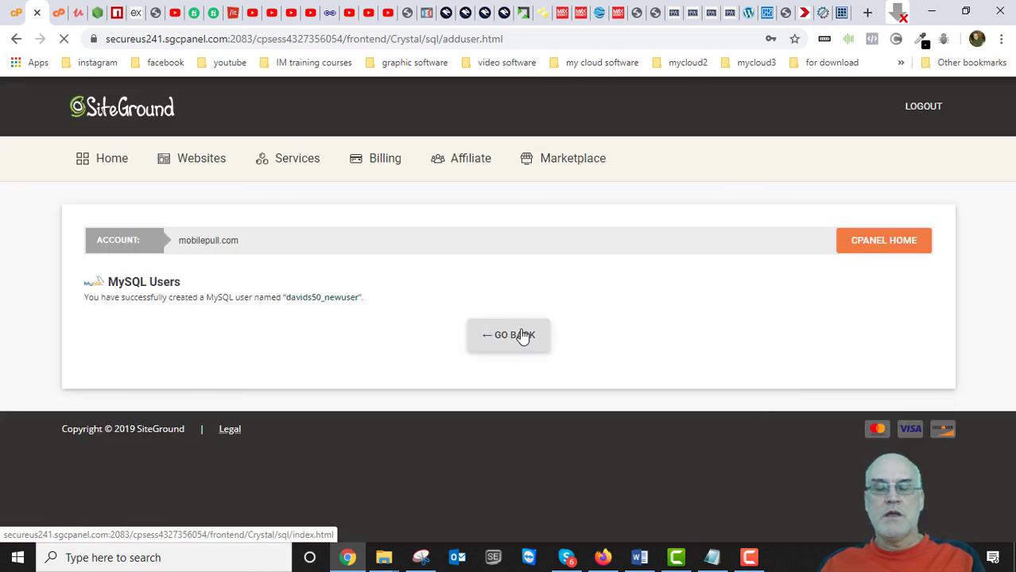
scroll(431, 325, "down", 3)
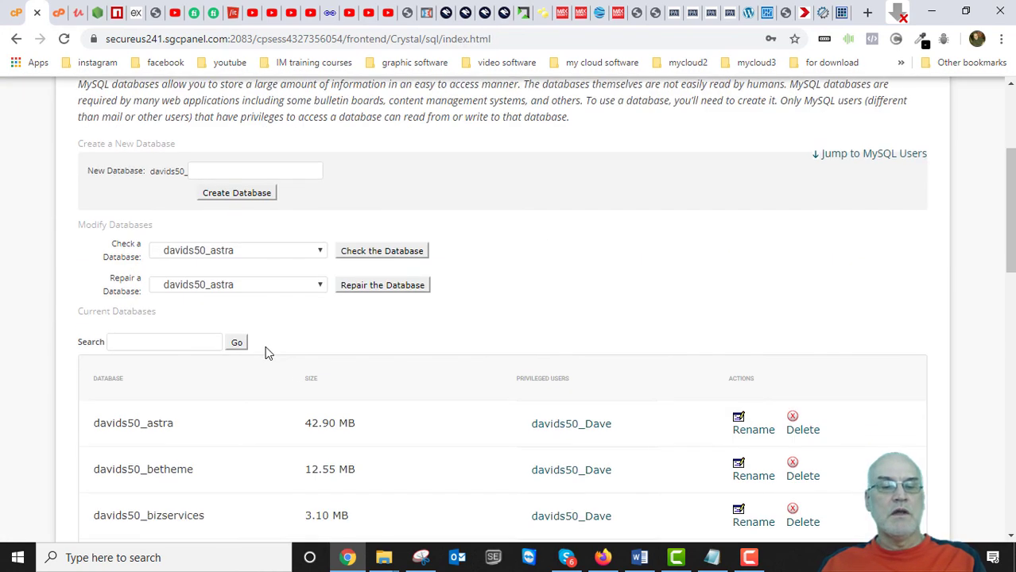
scroll(239, 365, "down", 3)
scroll(179, 327, "up", 3)
scroll(183, 356, "down", 10)
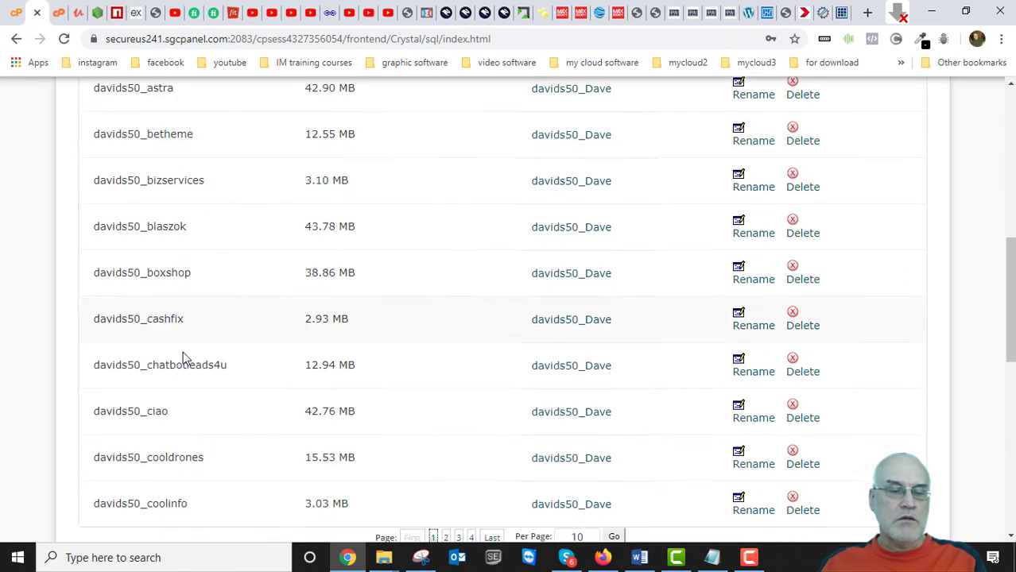
scroll(185, 356, "down", 6)
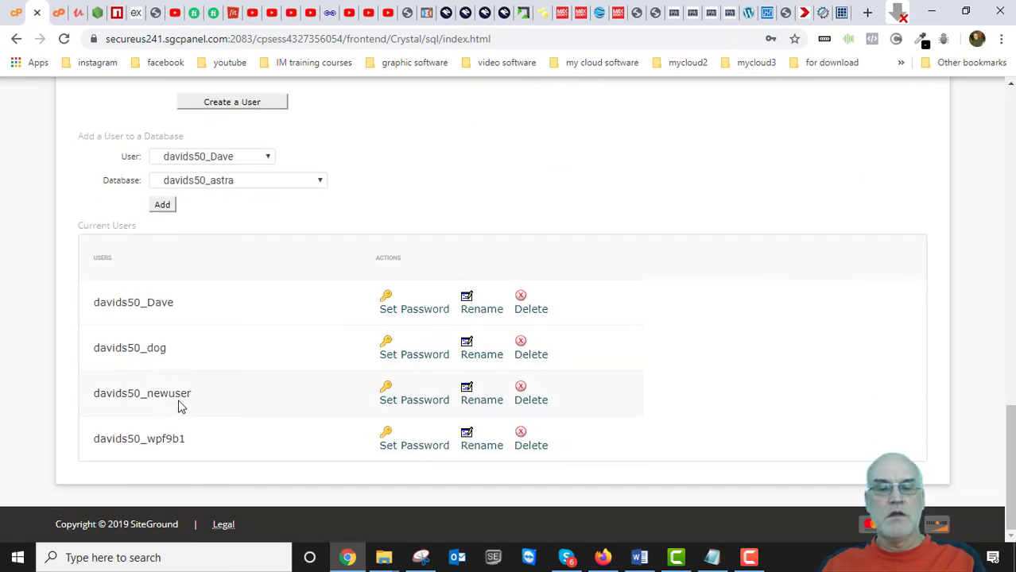
scroll(204, 393, "up", 2)
scroll(200, 395, "down", 2)
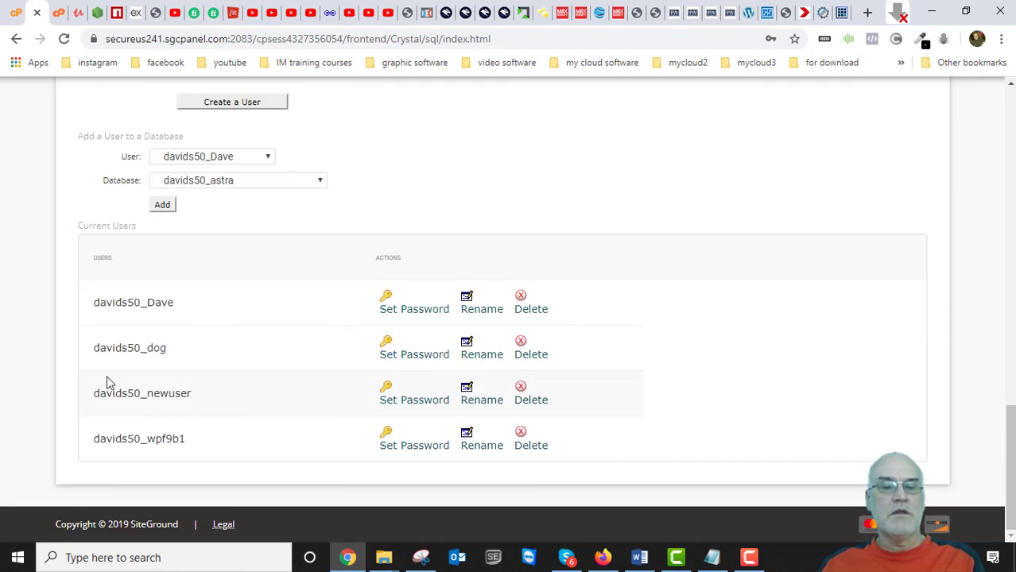
scroll(220, 356, "up", 1)
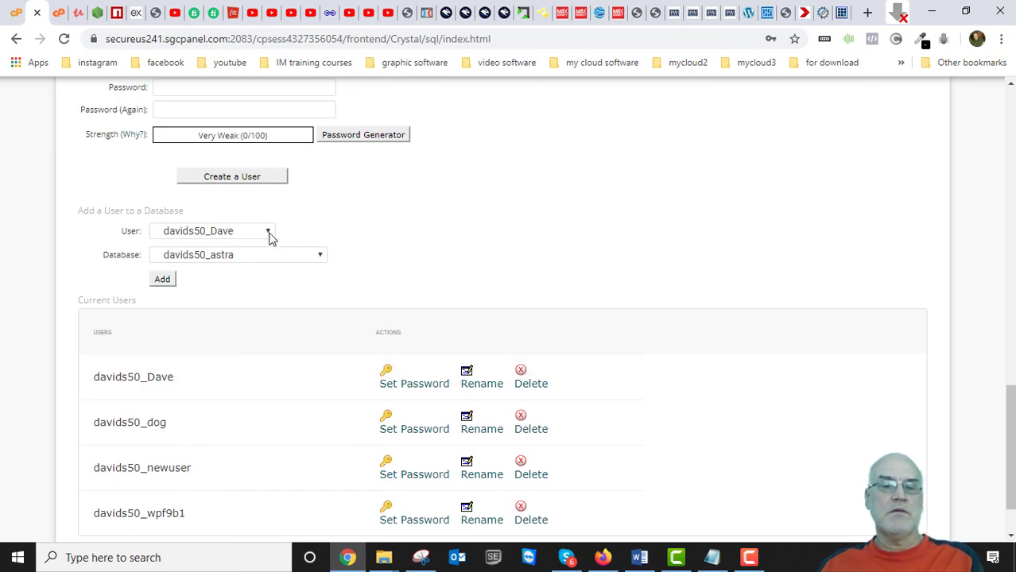
Add user davids50_newuser to database davids50_newdatabase, opening its privileges page.
left_click(268, 232)
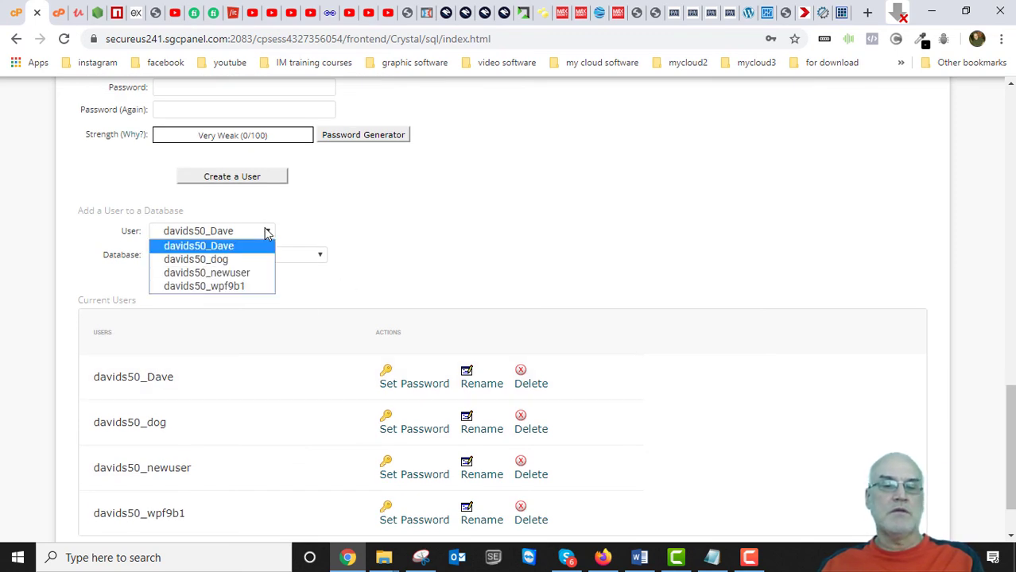
left_click(246, 274)
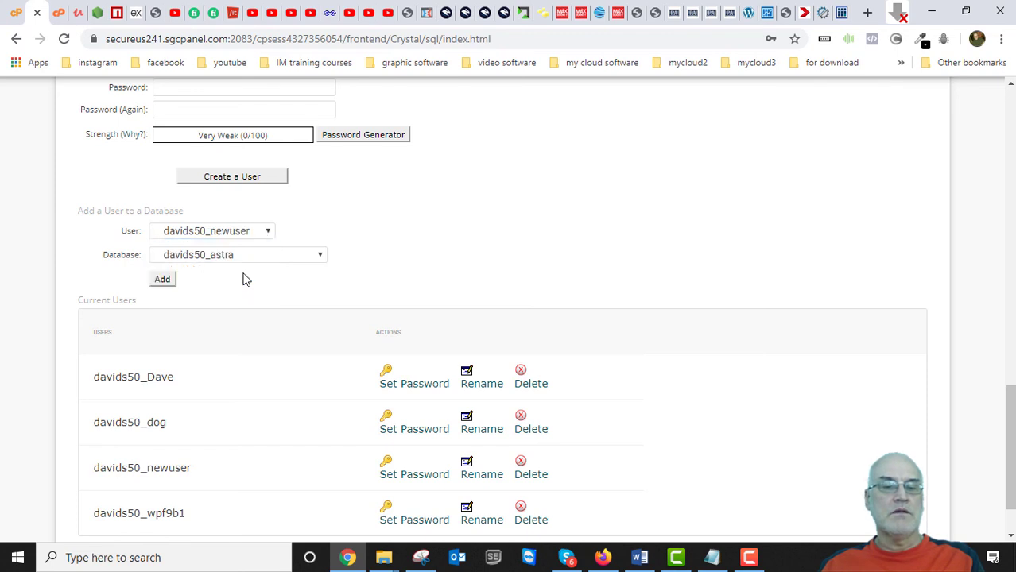
left_click(284, 256)
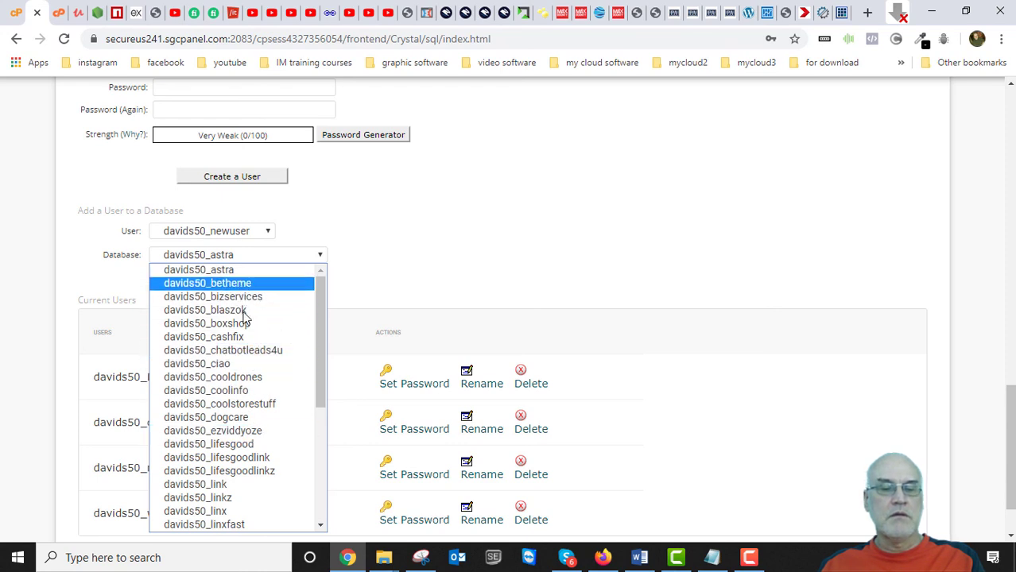
left_click_drag(317, 362, 316, 481)
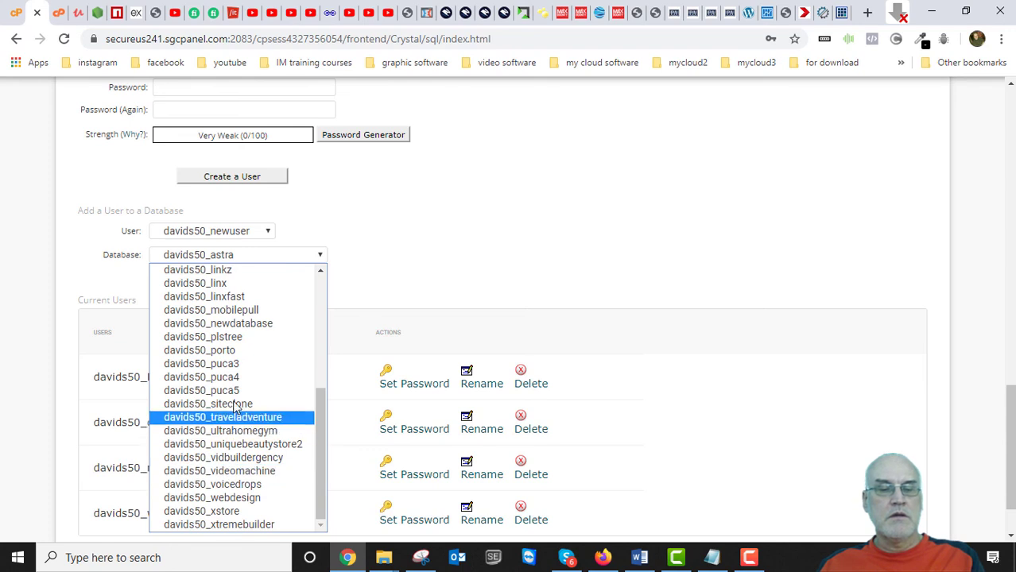
left_click(235, 323)
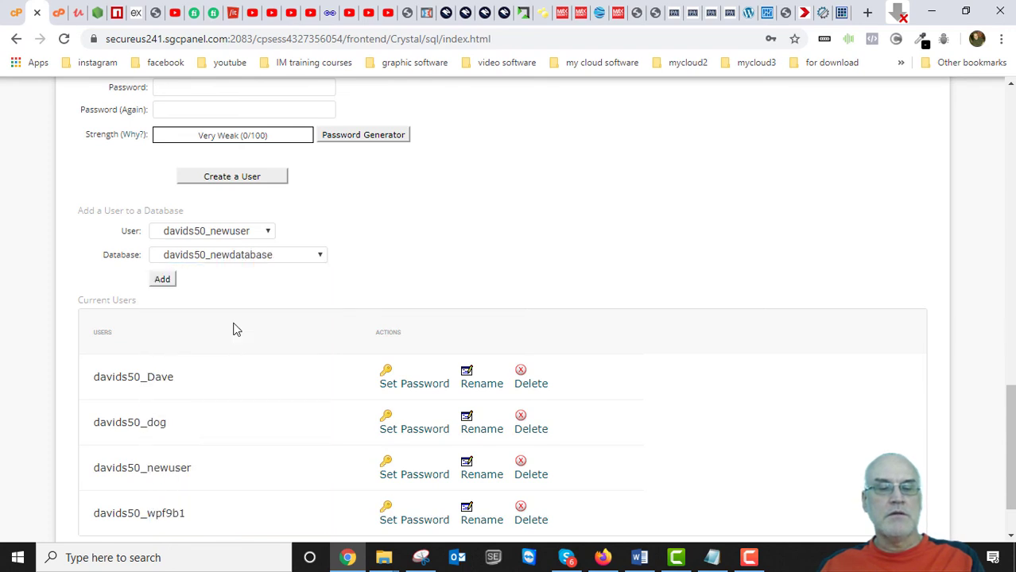
left_click(163, 280)
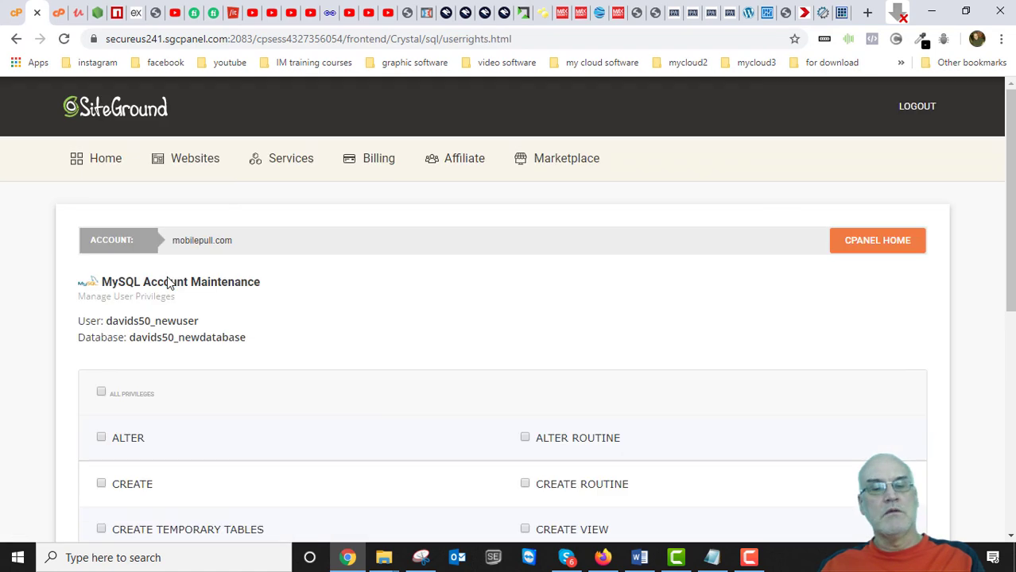
Give the new MySQL user ALL PRIVILEGES on the new database and apply the changes.
scroll(322, 379, "down", 1)
scroll(326, 381, "down", 2)
scroll(322, 380, "up", 5)
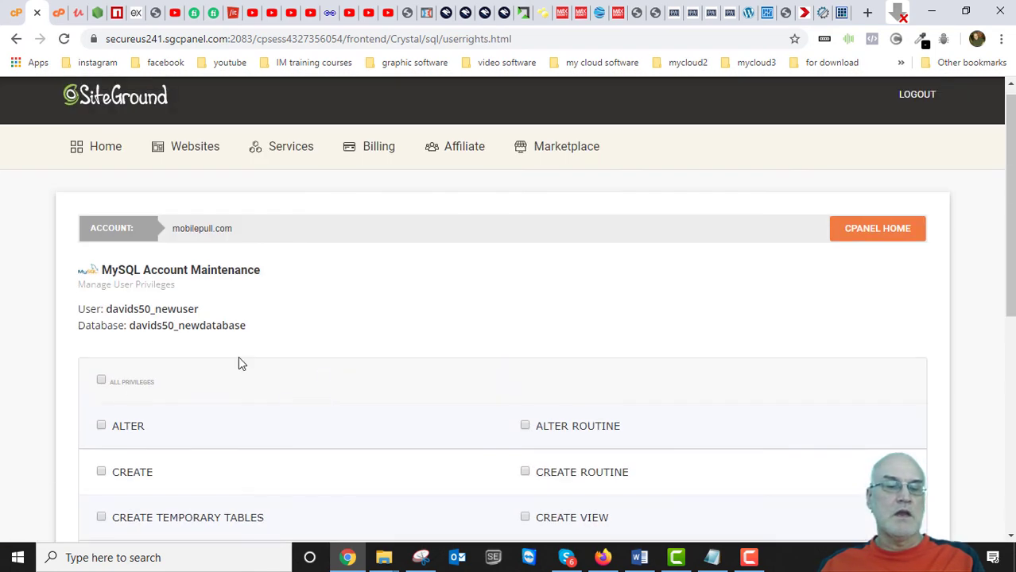
scroll(205, 375, "down", 5)
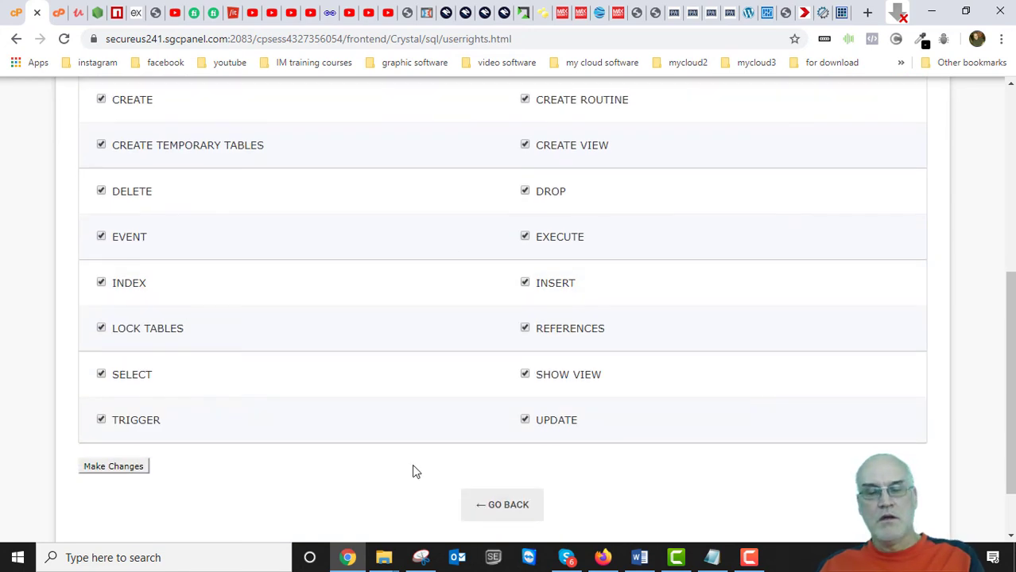
left_click(123, 467)
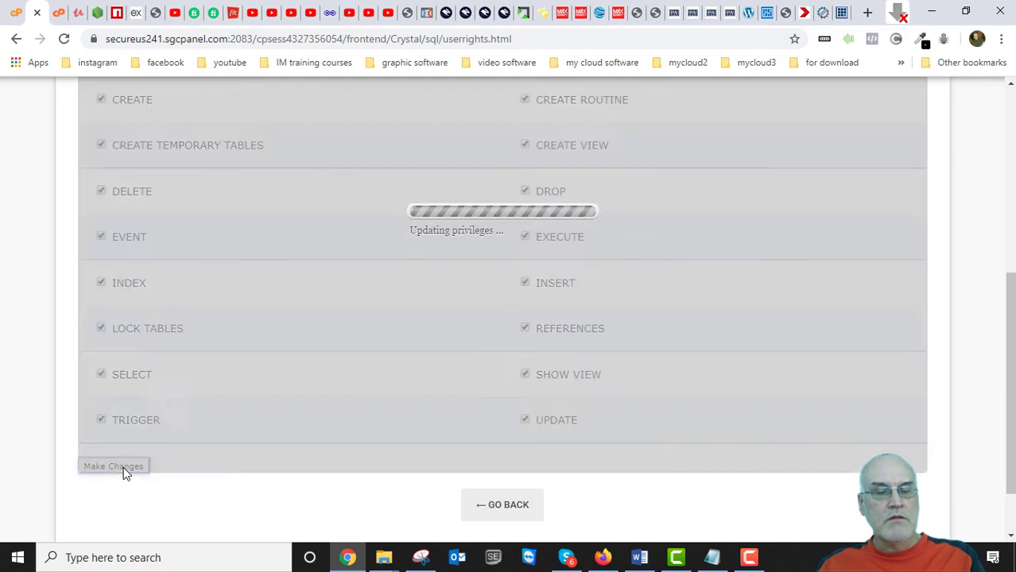
scroll(190, 463, "down", 5)
scroll(191, 462, "down", 2)
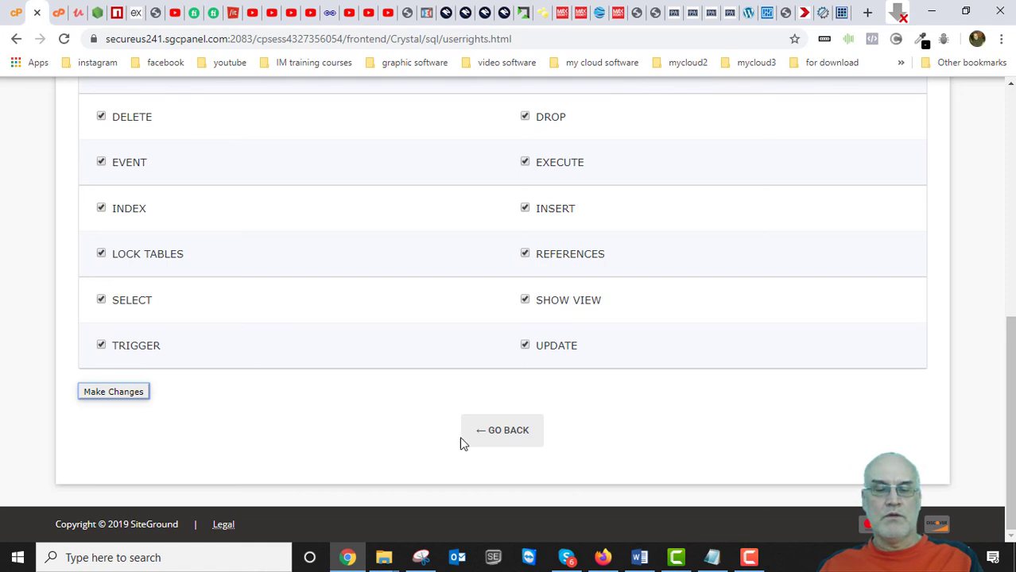
Return to the MySQL Databases page and enter 'new' in the new database name field.
left_click(498, 434)
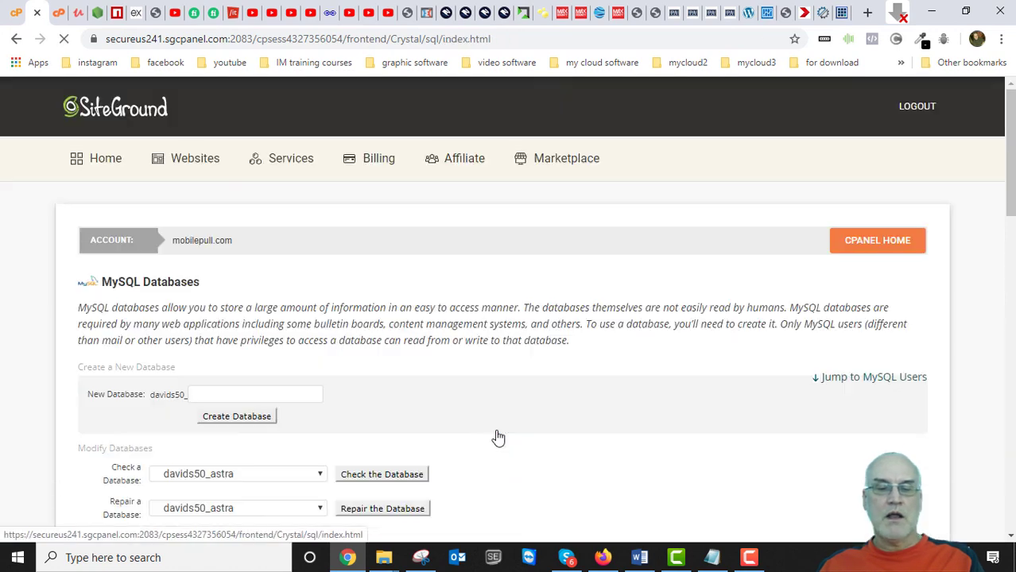
scroll(273, 427, "down", 3)
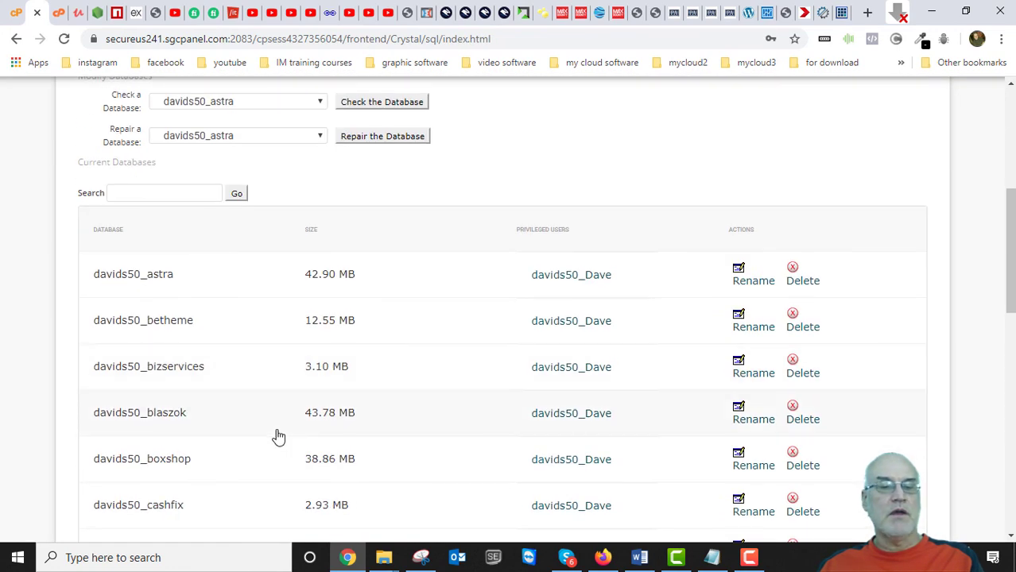
scroll(278, 436, "down", 7)
scroll(277, 435, "up", 2)
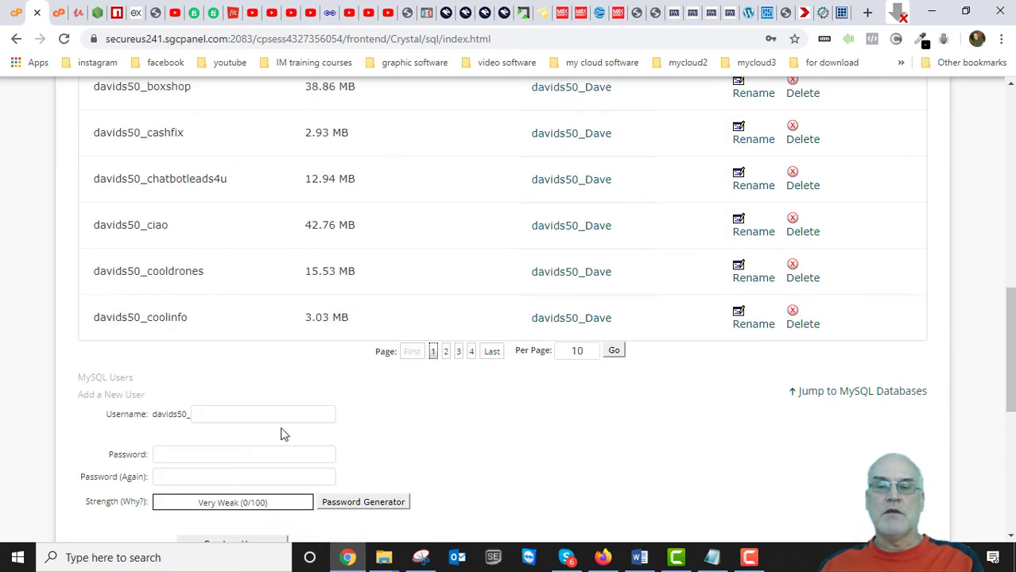
scroll(422, 407, "up", 10)
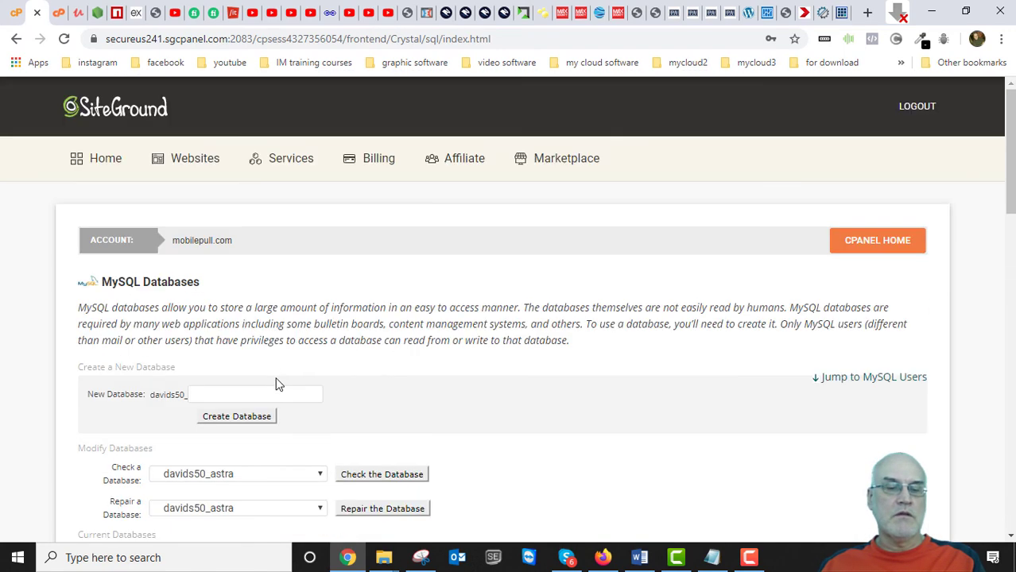
scroll(269, 379, "down", 2)
left_click(227, 246)
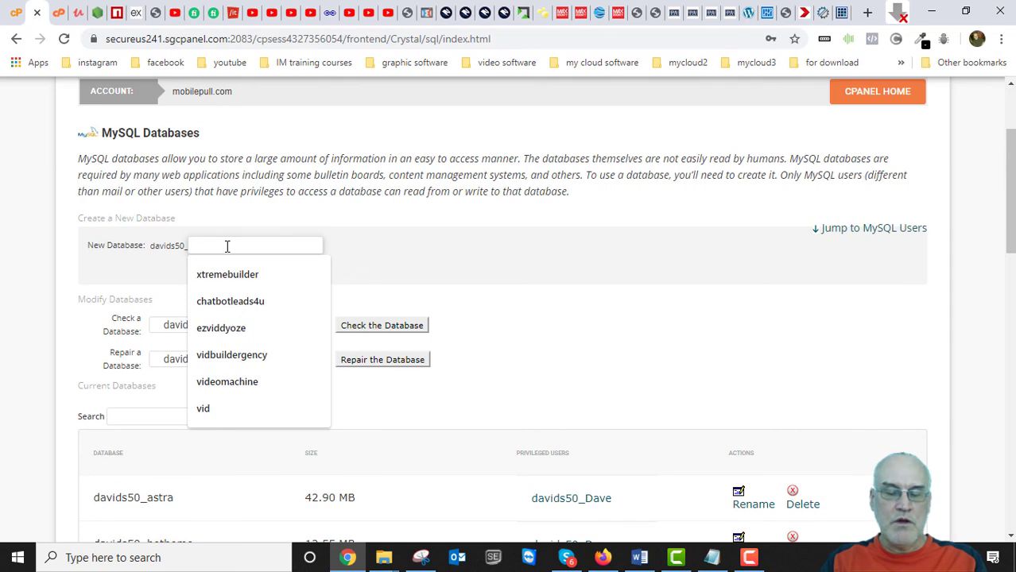
type("new")
key("Escape")
Search the current databases for 'n' and confirm the new user is the database's privileged user.
scroll(403, 255, "down", 3)
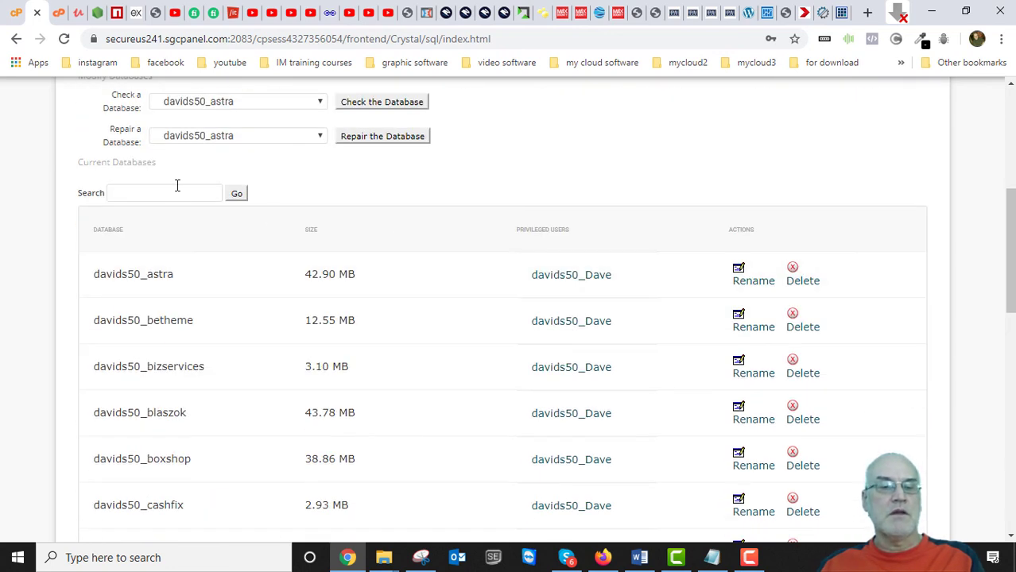
left_click(168, 193)
type("new")
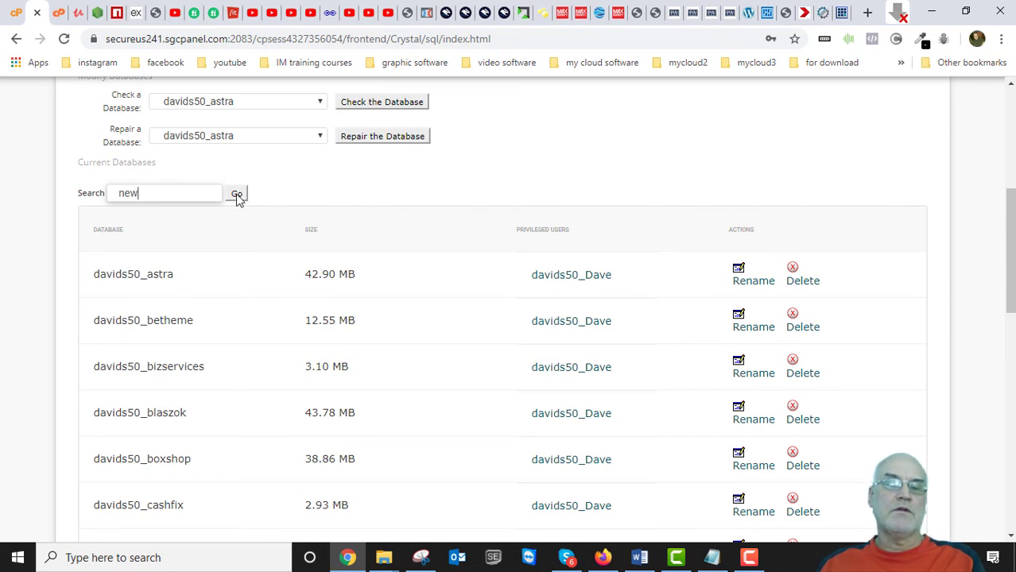
left_click(236, 195)
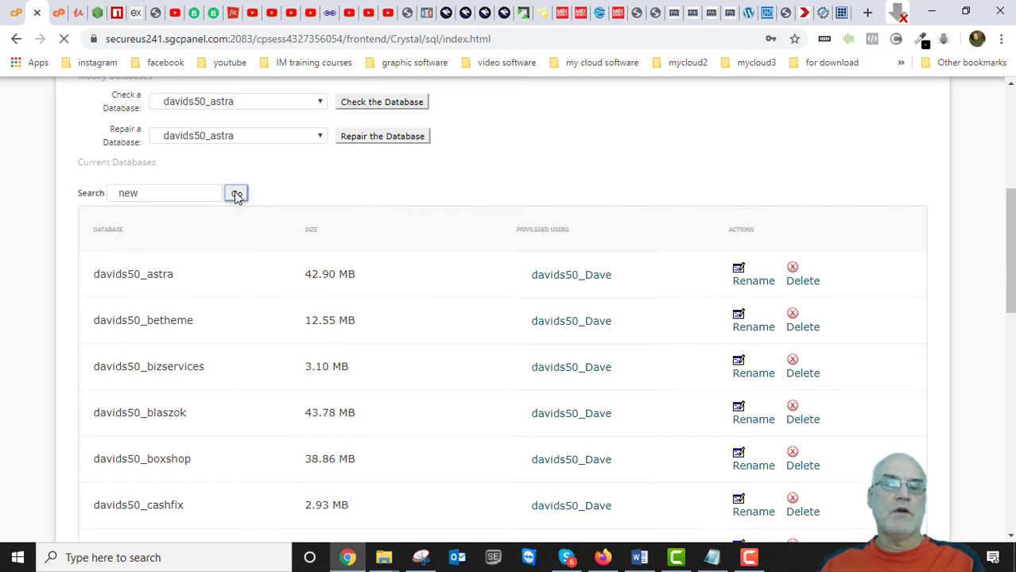
scroll(319, 401, "down", 4)
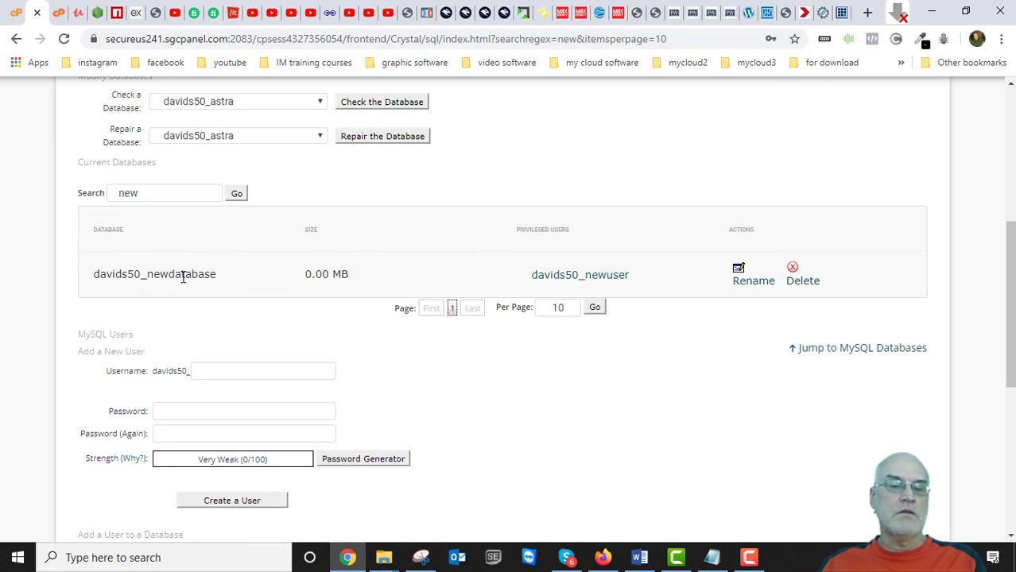
left_click_drag(220, 276, 94, 274)
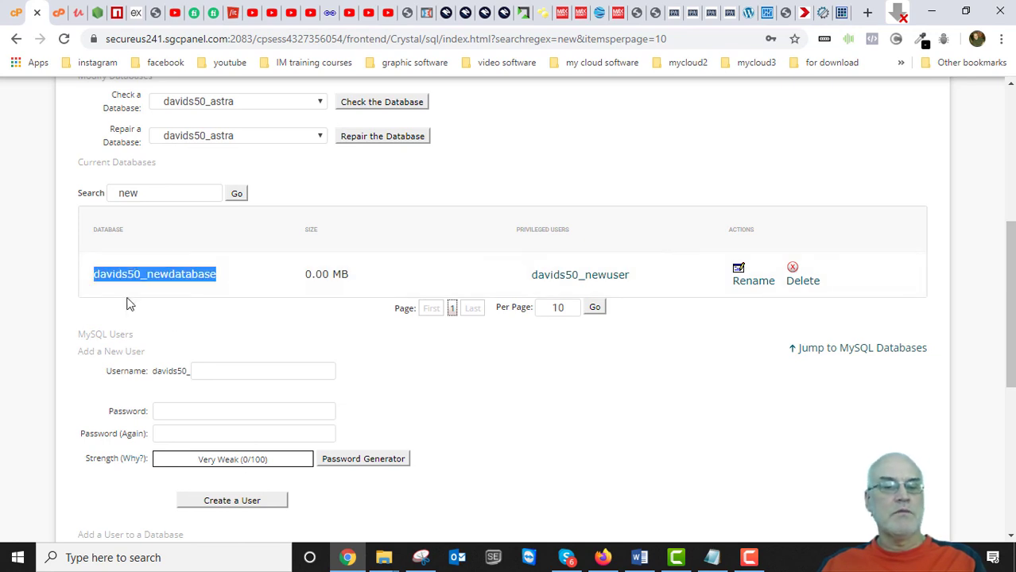
left_click(235, 276)
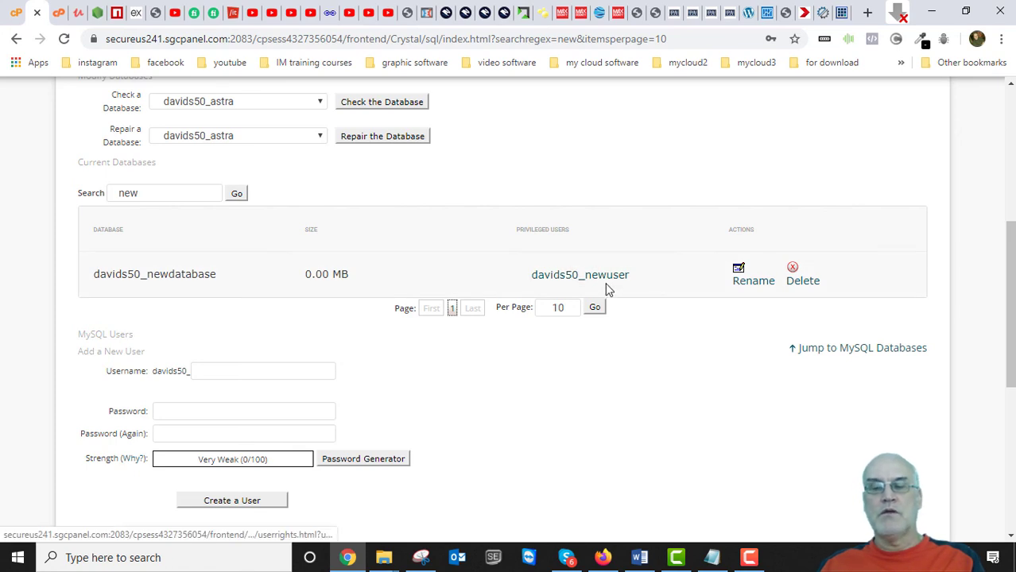
scroll(510, 343, "down", 4)
scroll(492, 344, "up", 8)
scroll(492, 343, "up", 1)
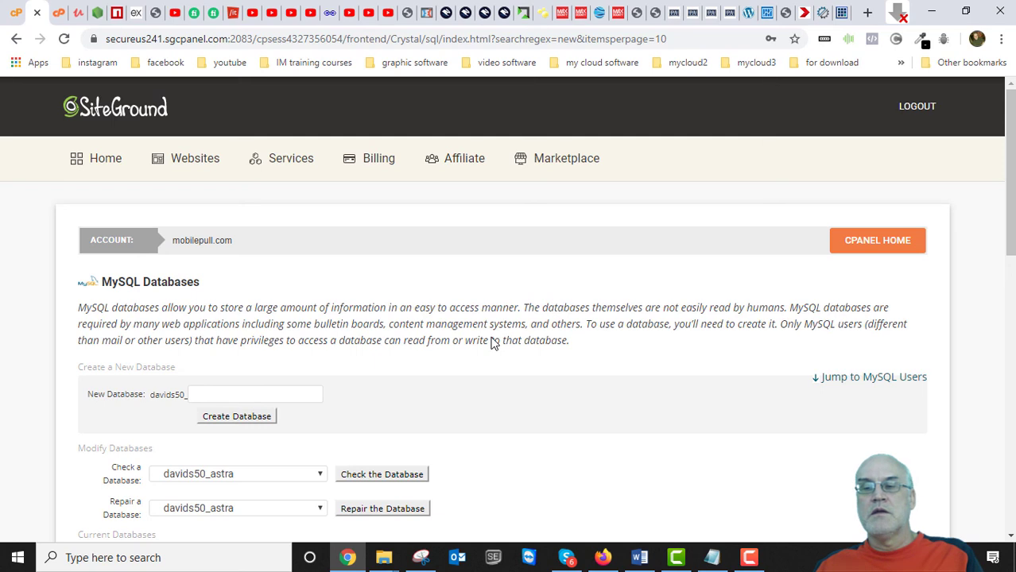
Switch back to the Duplicator installer's Step 4 of 4: Test Site page.
left_click(822, 12)
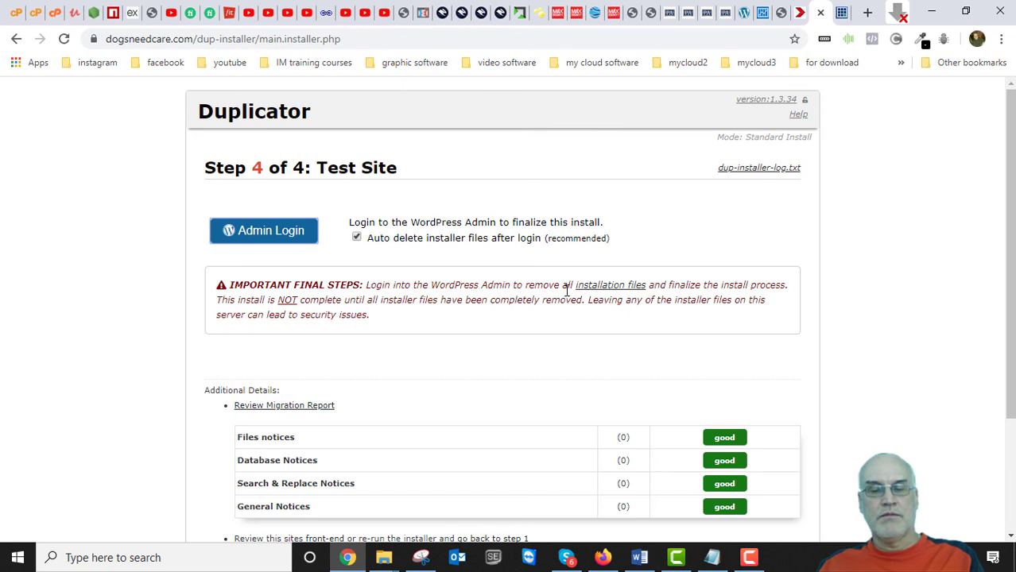
scroll(560, 361, "down", 2)
scroll(521, 390, "up", 2)
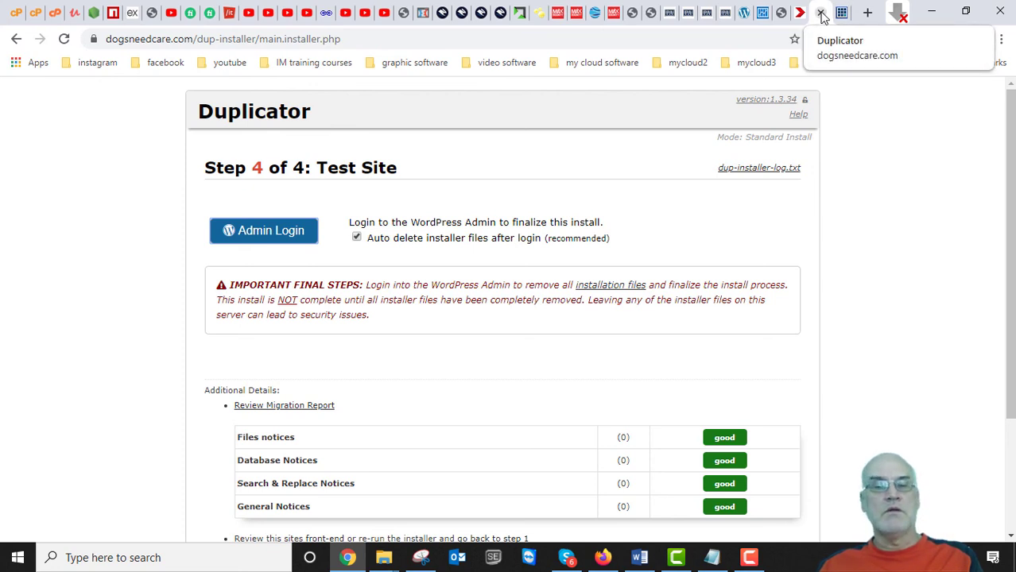
scroll(651, 348, "down", 2)
scroll(651, 348, "up", 2)
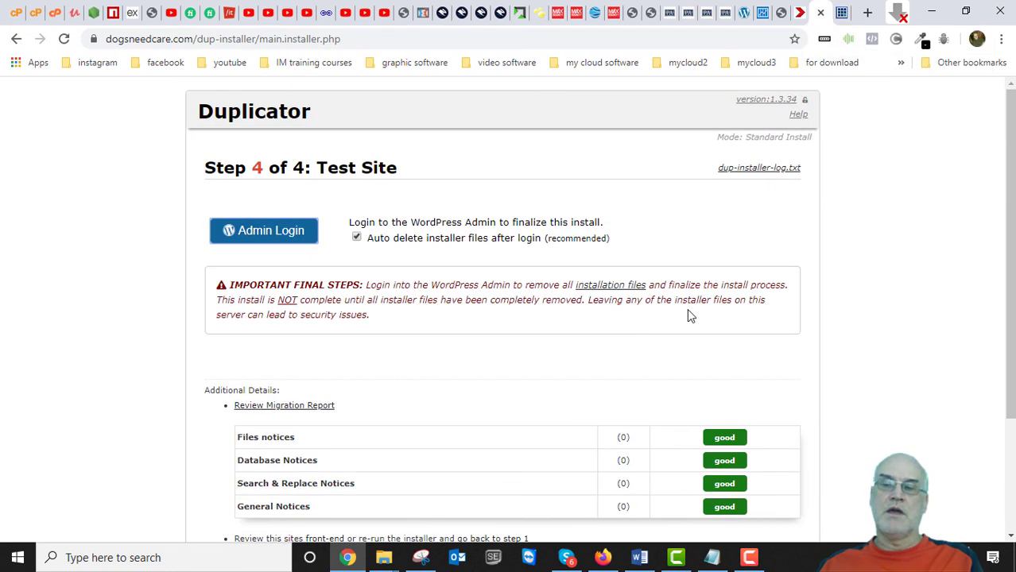
scroll(475, 310, "down", 2)
scroll(483, 329, "up", 2)
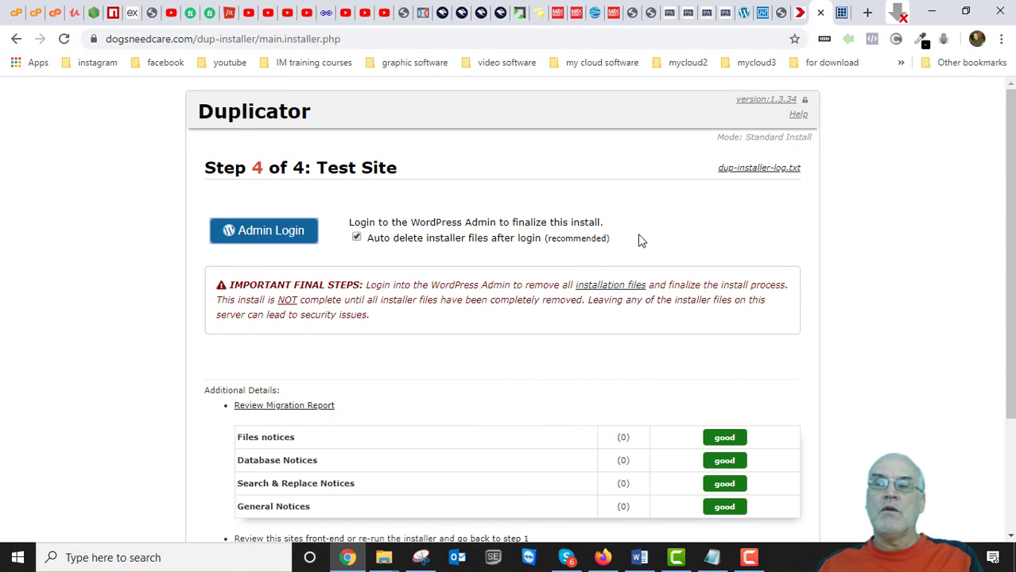
scroll(554, 239, "down", 2)
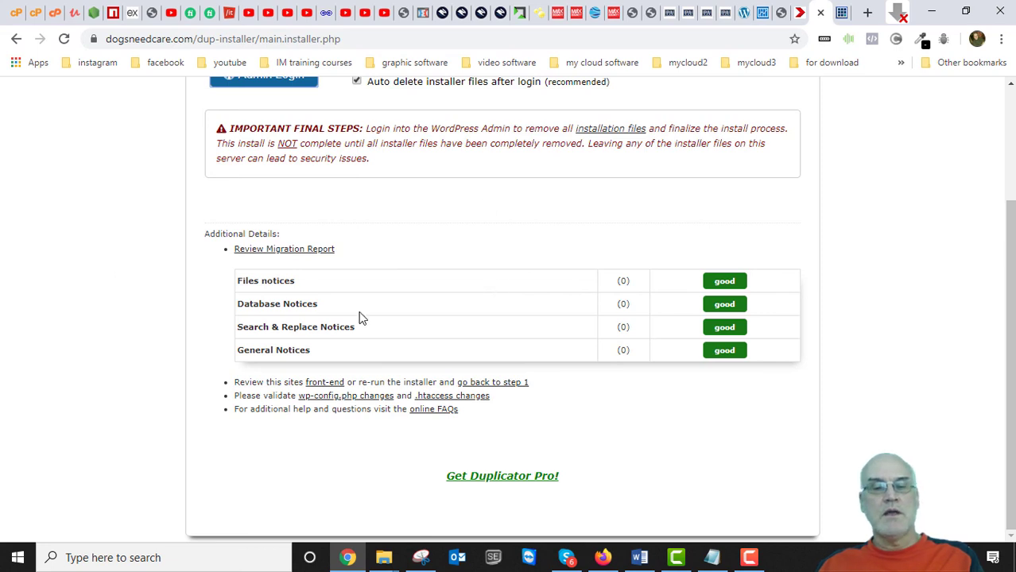
scroll(363, 309, "up", 2)
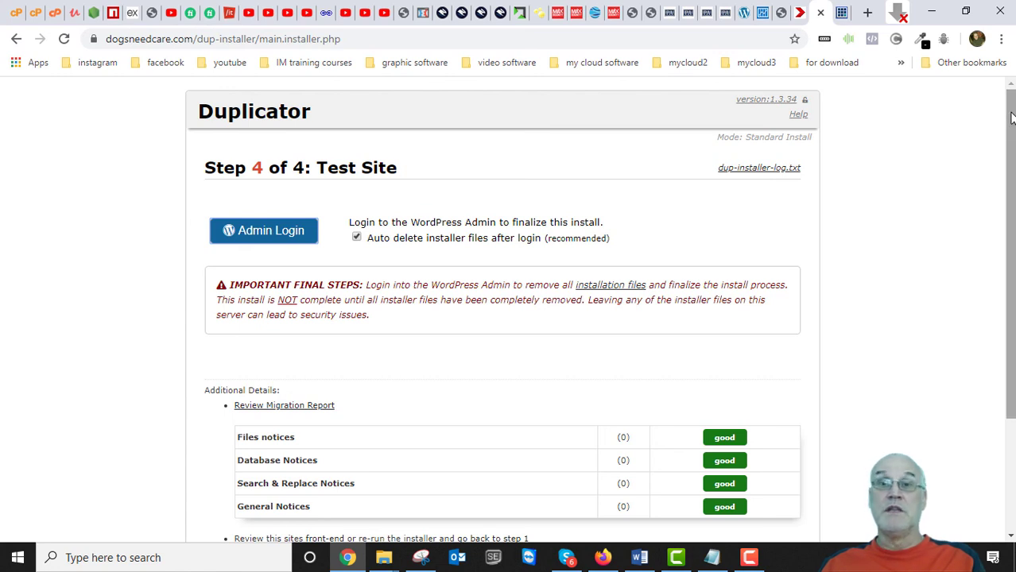
Scroll through the Test Site notice report, checking all four categories are rated good.
mouse_move(1012, 114)
left_mouse_down()
mouse_move(1011, 226)
mouse_move(1011, 109)
left_mouse_up()
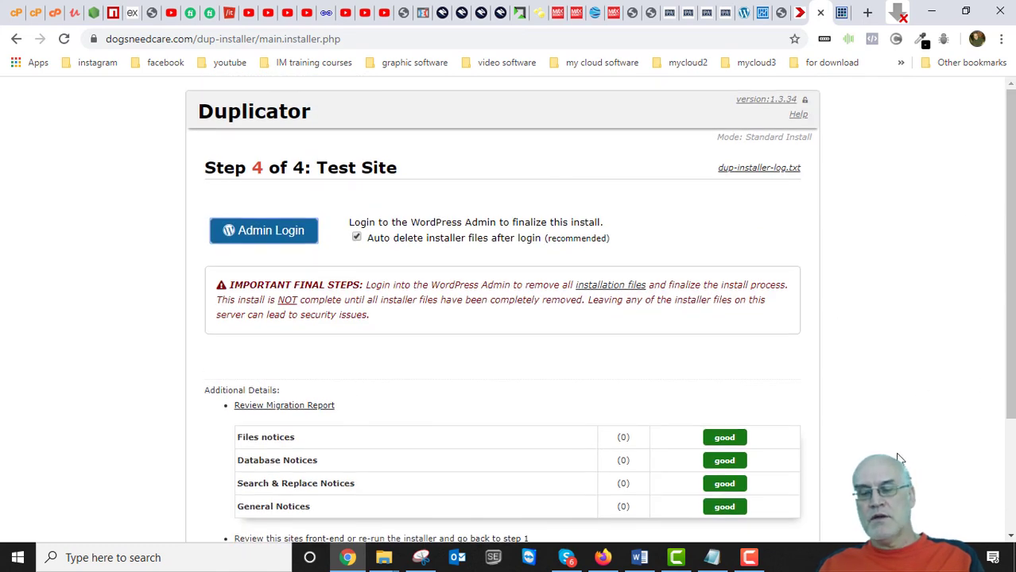
mouse_move(1011, 275)
left_mouse_down()
mouse_move(1011, 400)
mouse_move(1012, 287)
left_mouse_up()
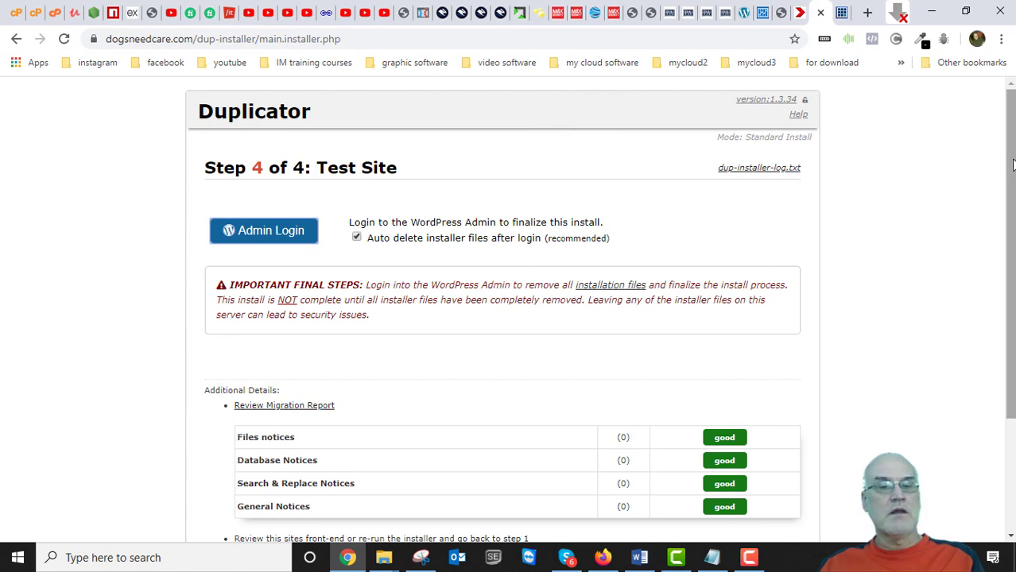
mouse_move(1012, 158)
left_mouse_down()
mouse_move(1011, 256)
mouse_move(1011, 157)
left_mouse_up()
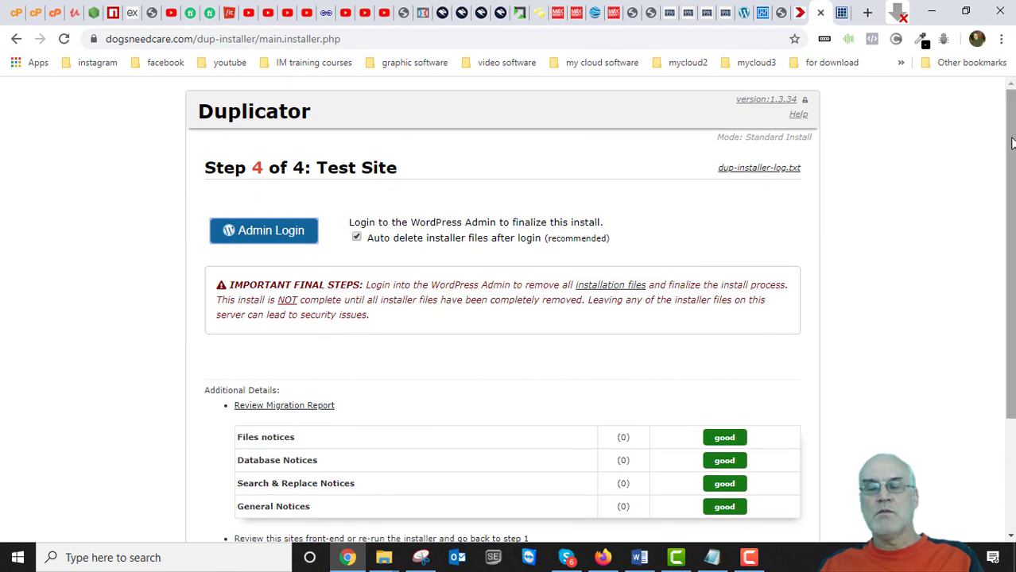
mouse_move(1011, 145)
left_mouse_down()
mouse_move(1009, 249)
mouse_move(998, 131)
left_mouse_up()
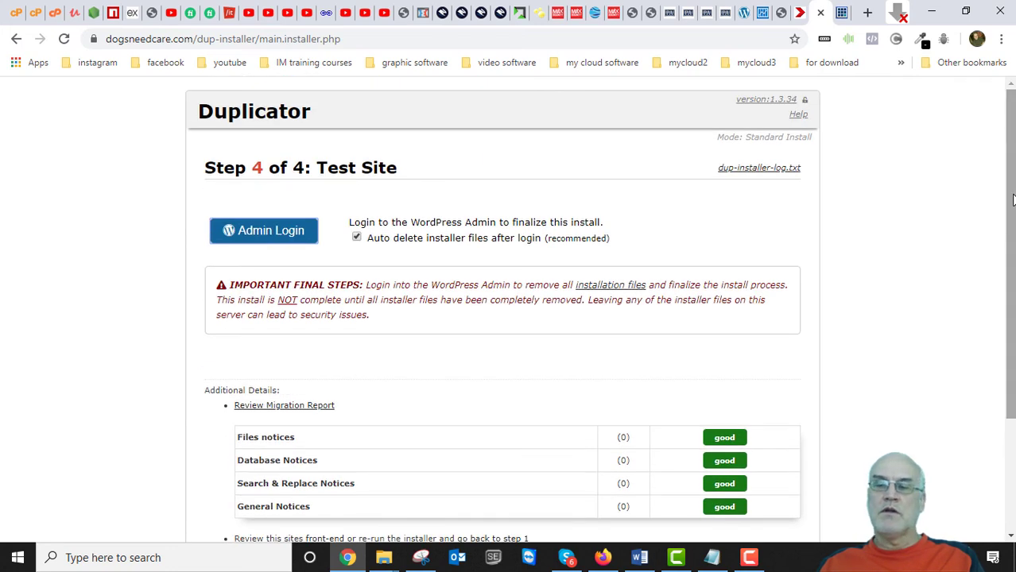
scroll(966, 313, "down", 2)
scroll(966, 351, "up", 2)
scroll(1012, 163, "up", 1)
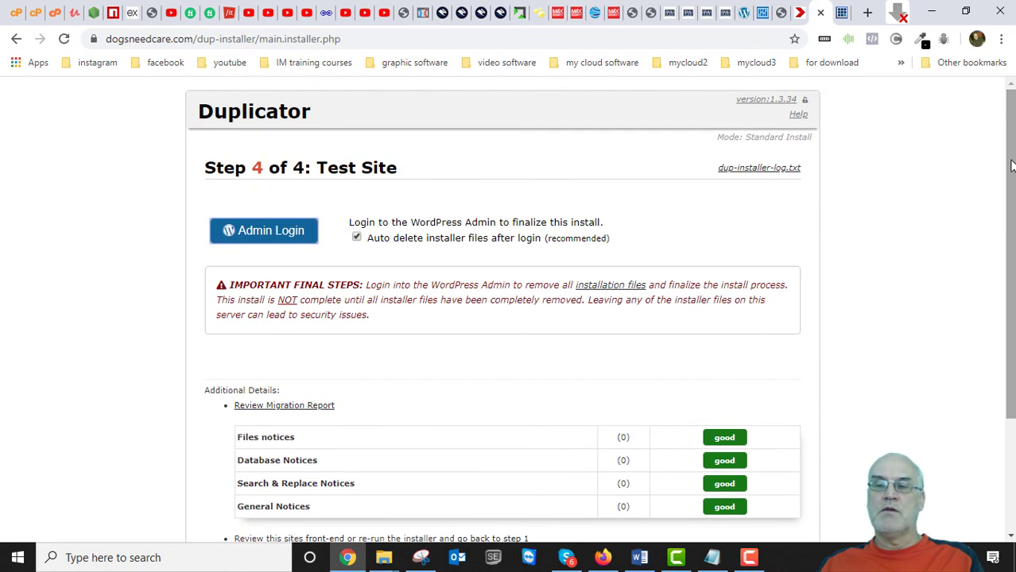